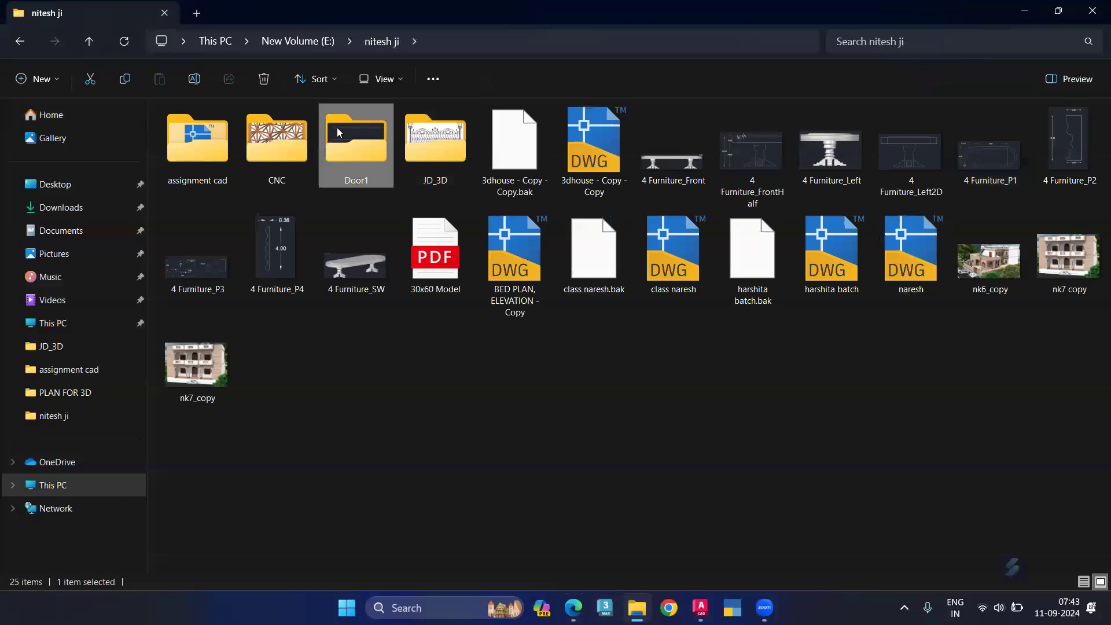
Step: Find the original_258955 geometric shapes image in the JD_3D folder, view it full size and copy the file
double_click(428, 141)
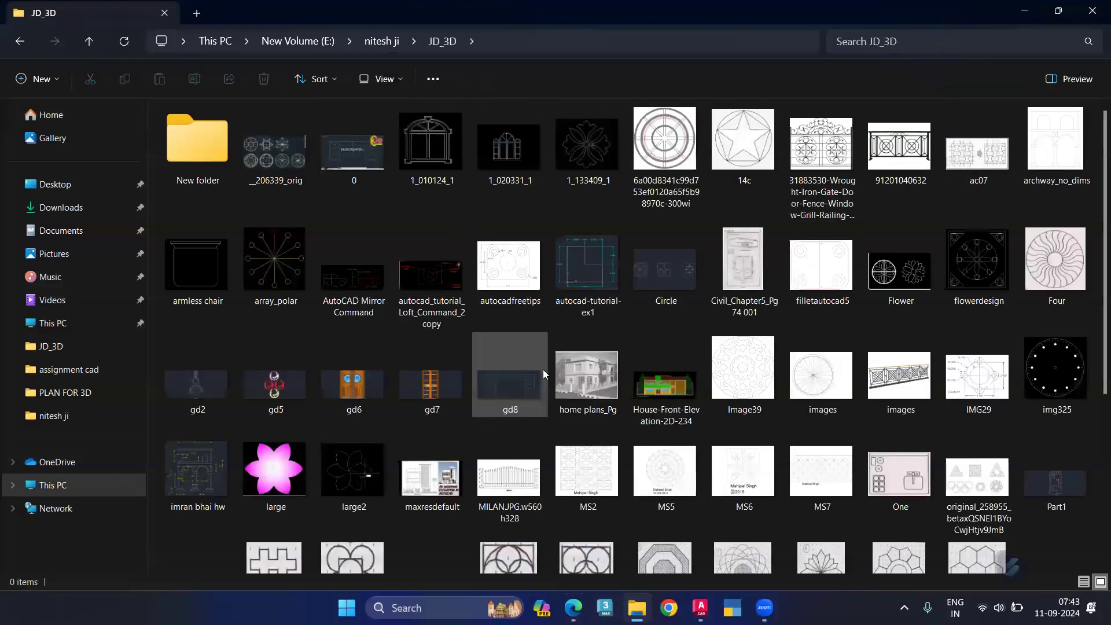
scroll(586, 377, down, 5)
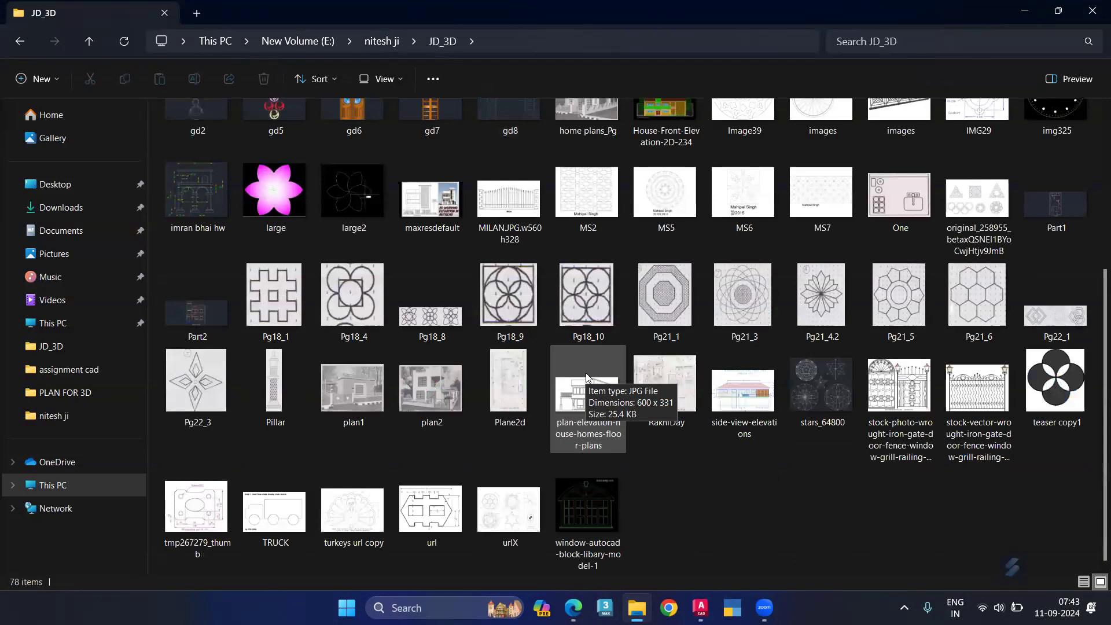
scroll(581, 371, up, 5)
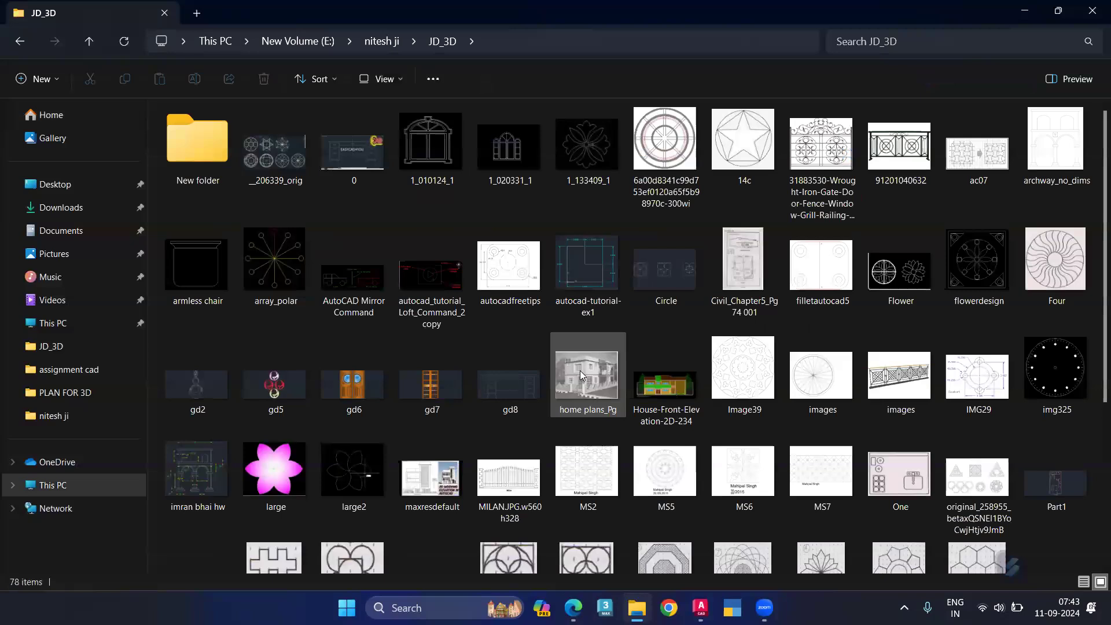
scroll(581, 375, down, 5)
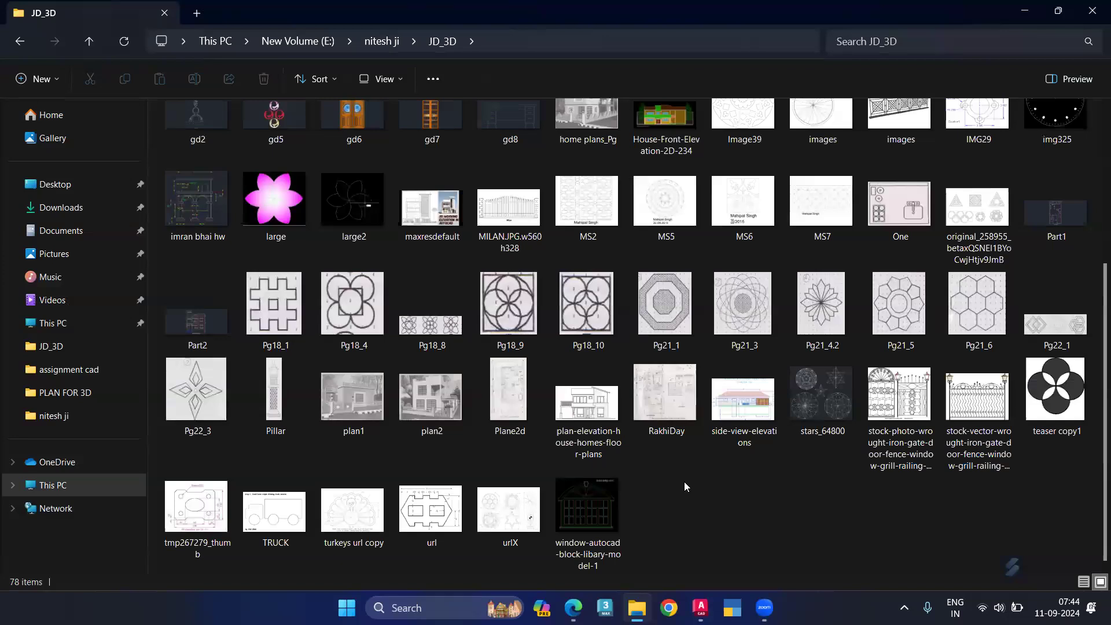
scroll(684, 481, up, 4)
scroll(842, 435, down, 4)
click(976, 225)
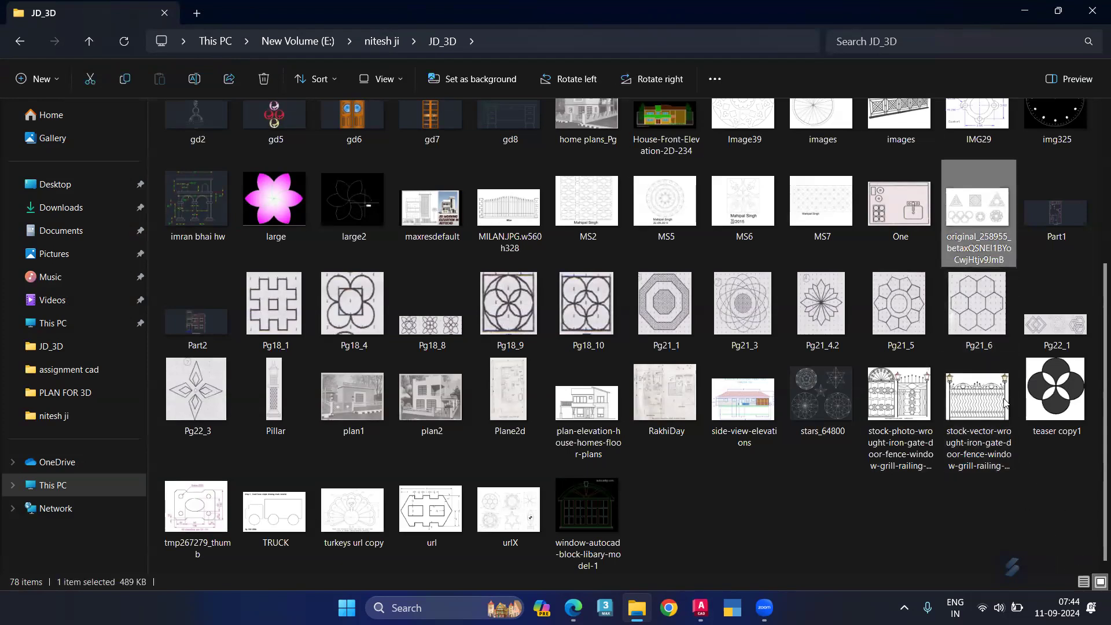
double_click(978, 216)
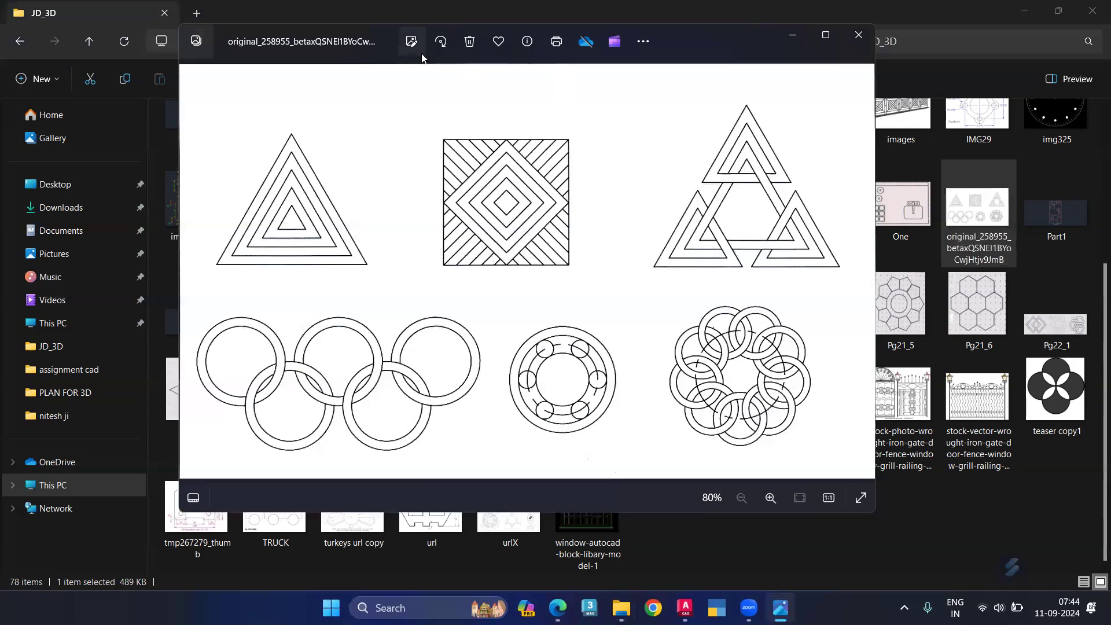
drag(376, 40, 336, 116)
click(818, 112)
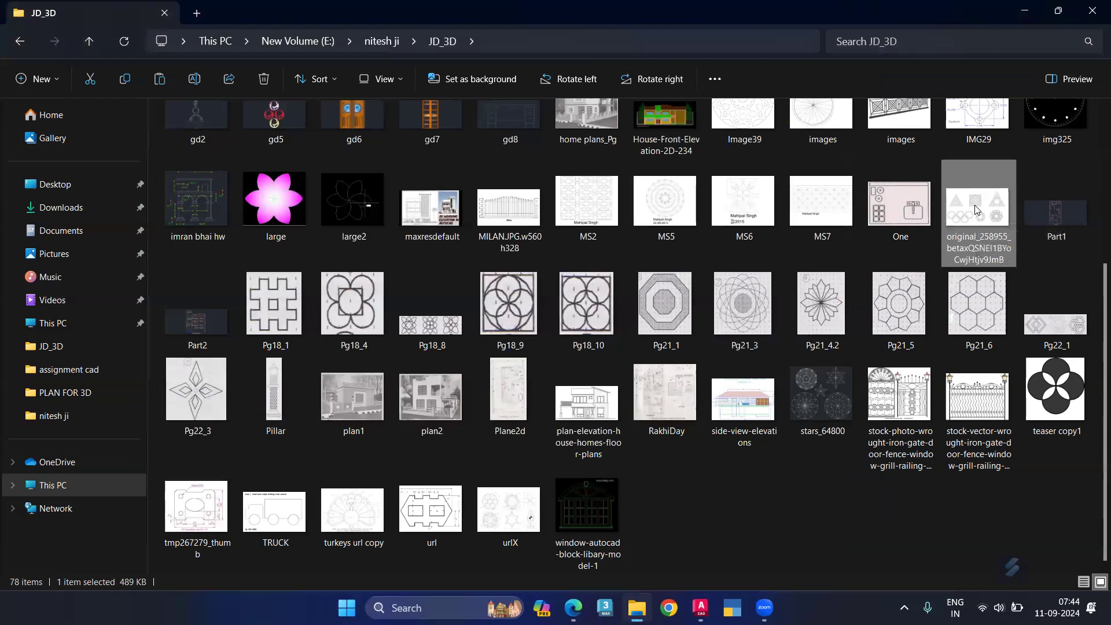
Step: Switch to AutoCAD and paste the copied image into Drawing1 at 0,0 with a freehand scale and rotation angle 0
click(701, 607)
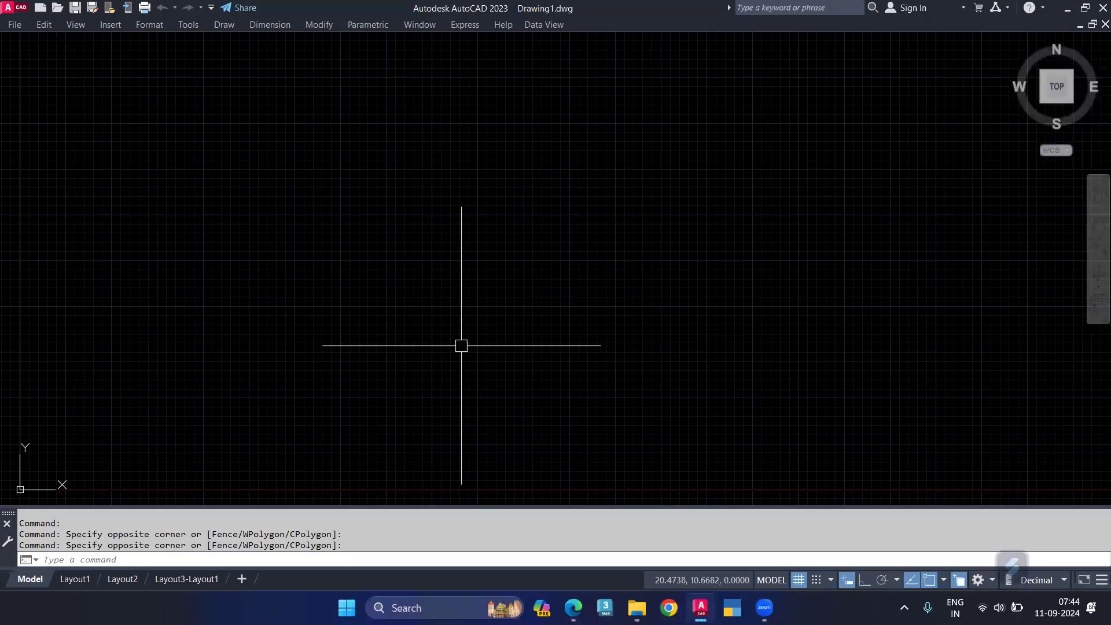
key(ctrl+v)
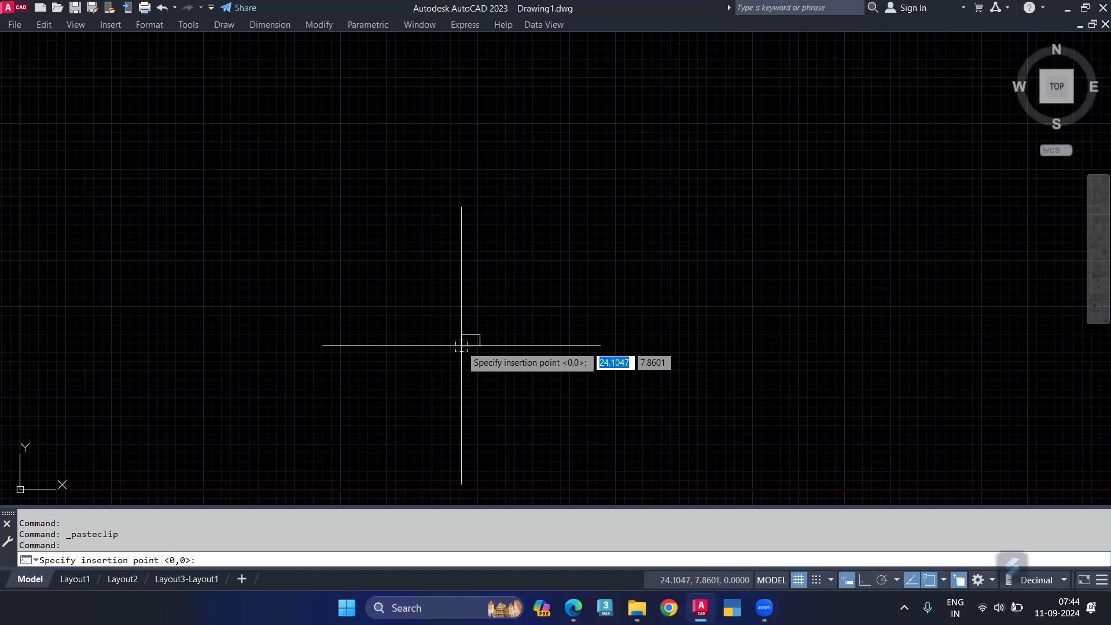
key(Return)
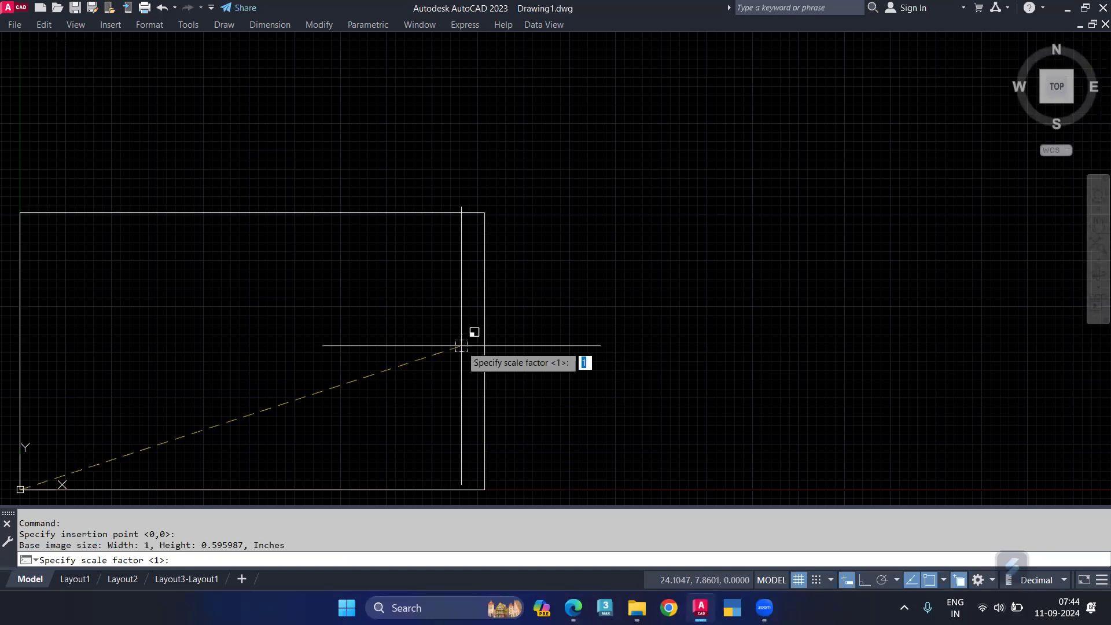
click(462, 345)
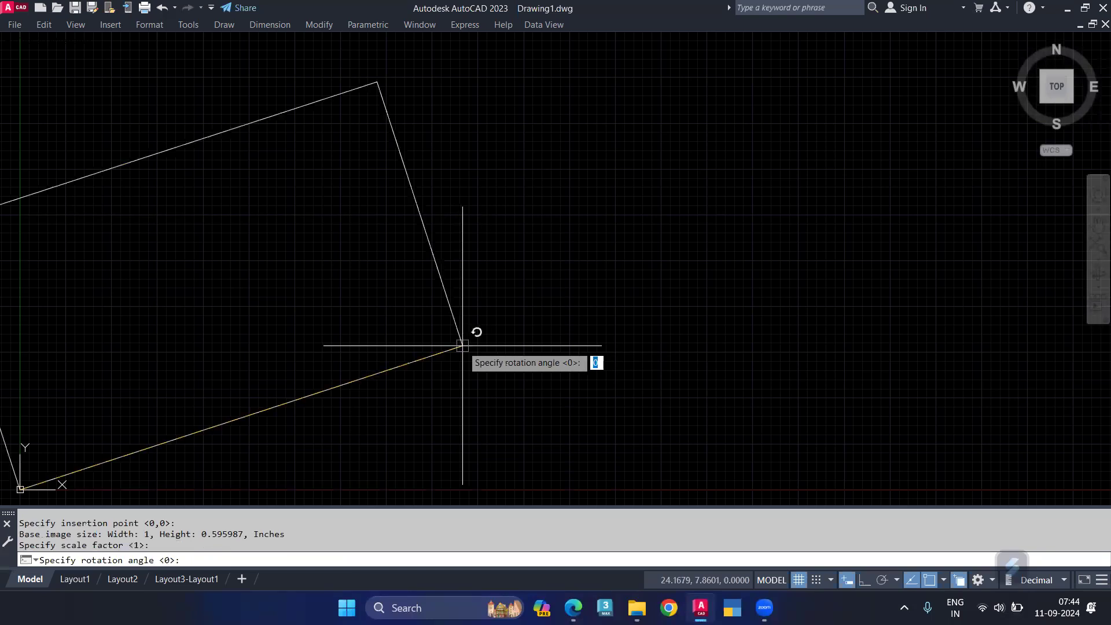
key(Return)
scroll(523, 336, down, 2)
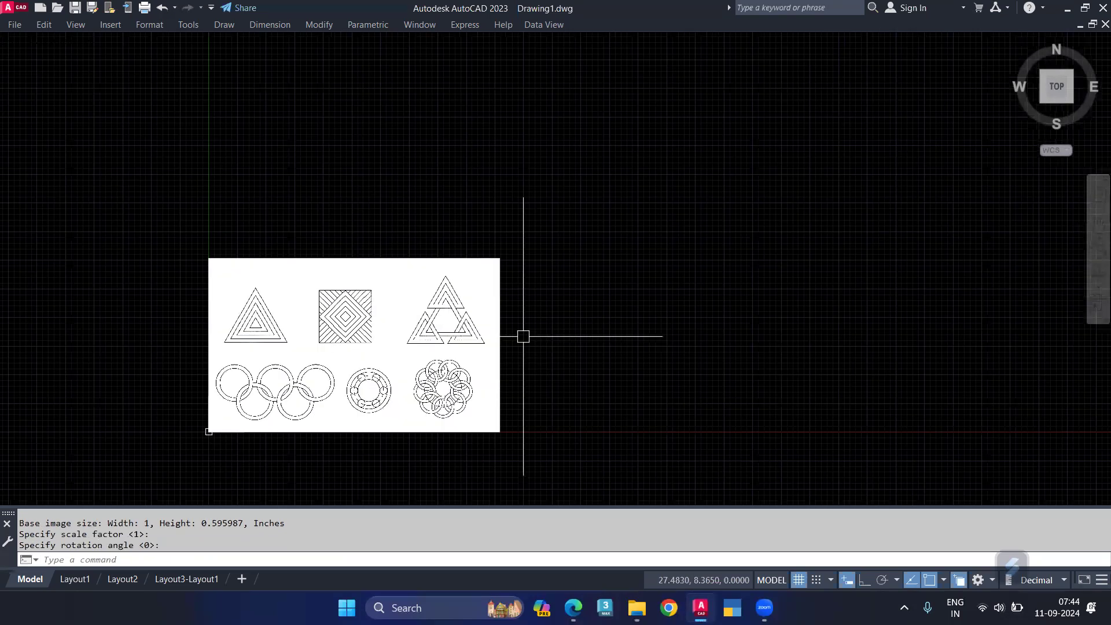
mouse_move(700, 607)
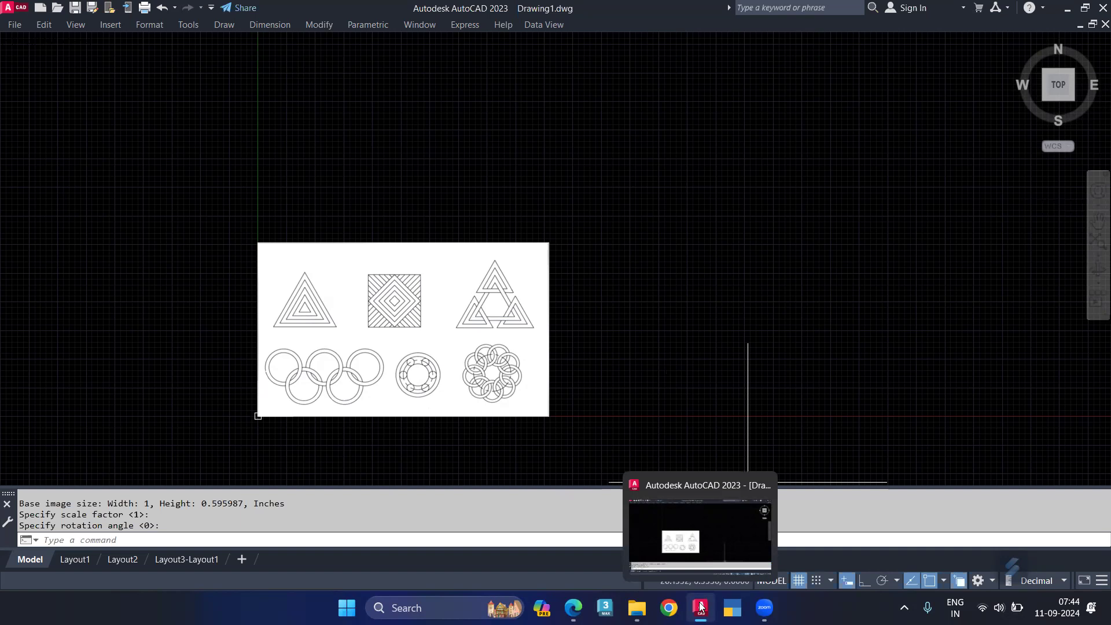
text(z)
key(Return)
text(a)
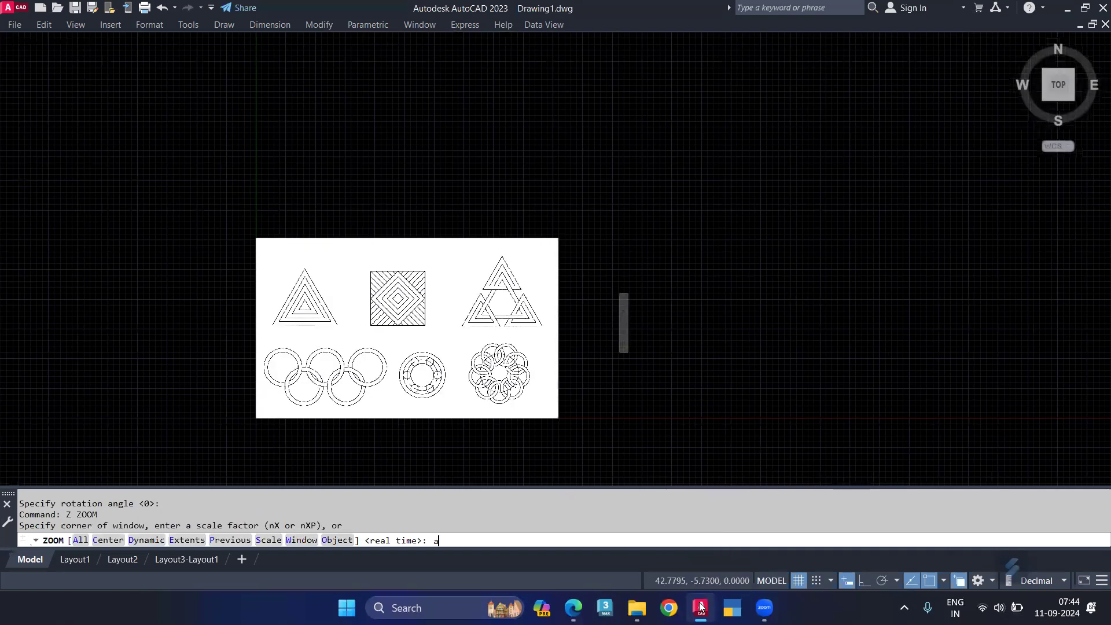
key(Return)
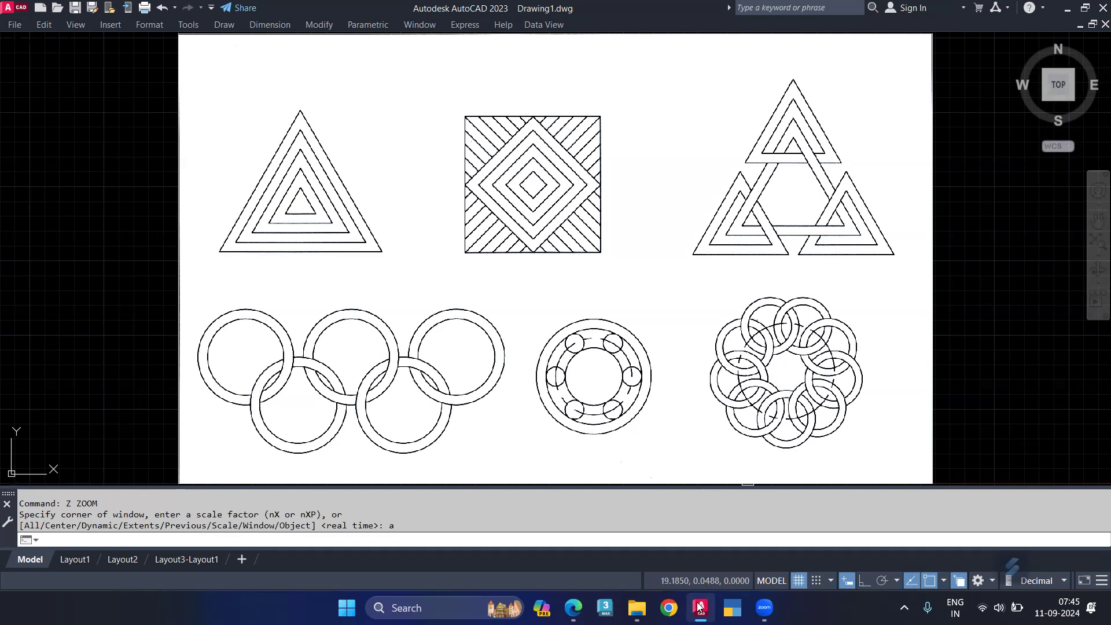
Step: Draw a 3-sided polygon inscribed in a circle of radius 6 in the empty area beside the reference image
scroll(615, 363, down, 2)
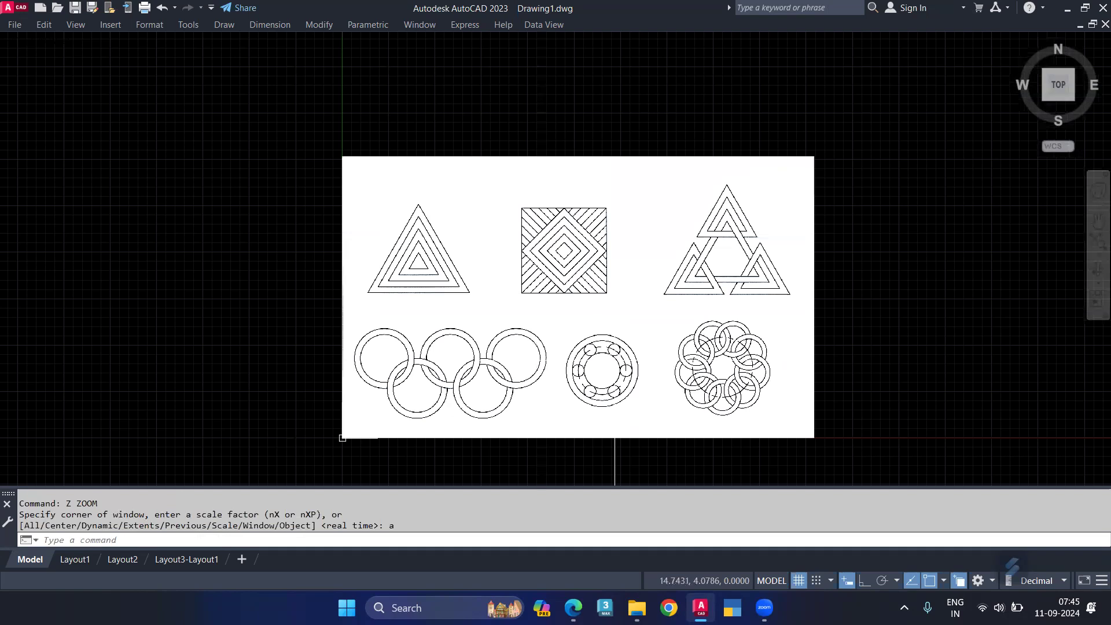
middle_drag(615, 362, 338, 367)
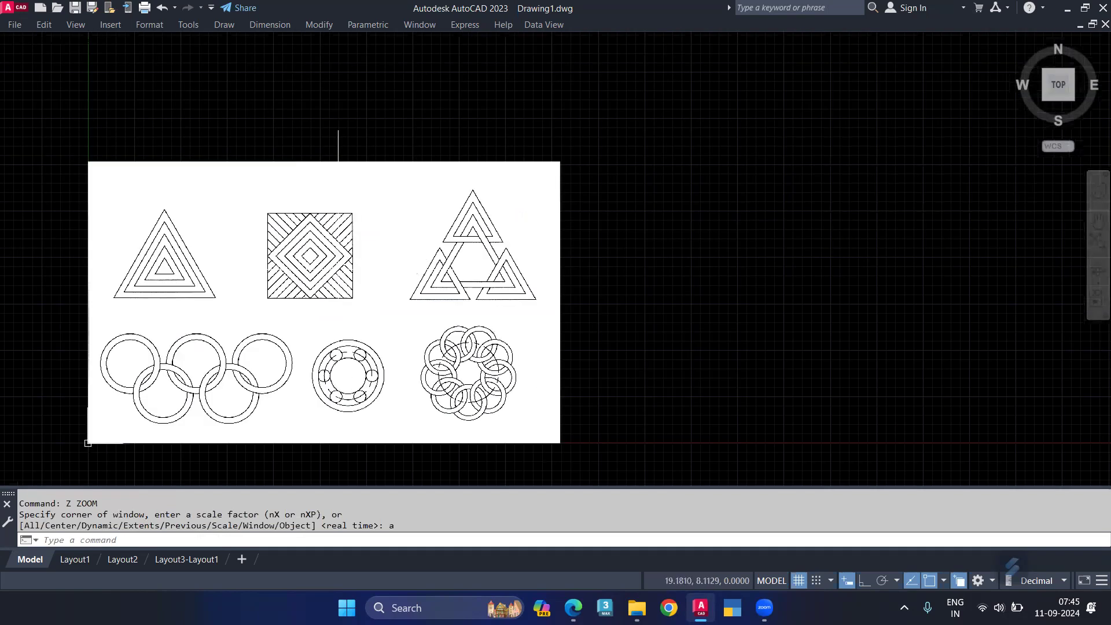
scroll(338, 248, up, 4)
scroll(271, 142, down, 4)
middle_drag(545, 234, 635, 252)
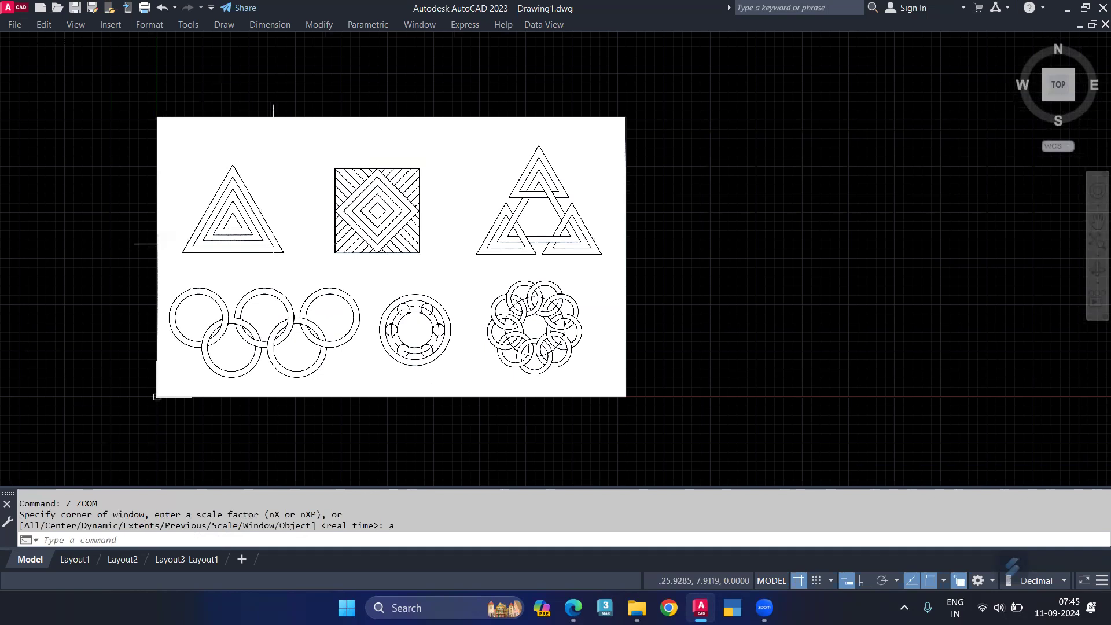
text(POL)
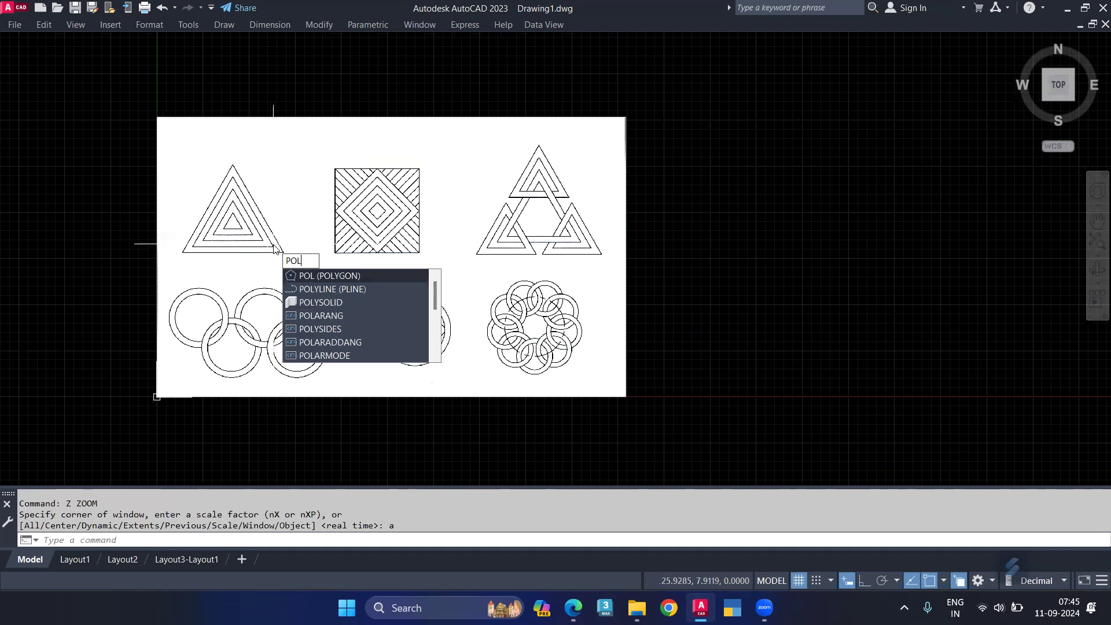
key(Return)
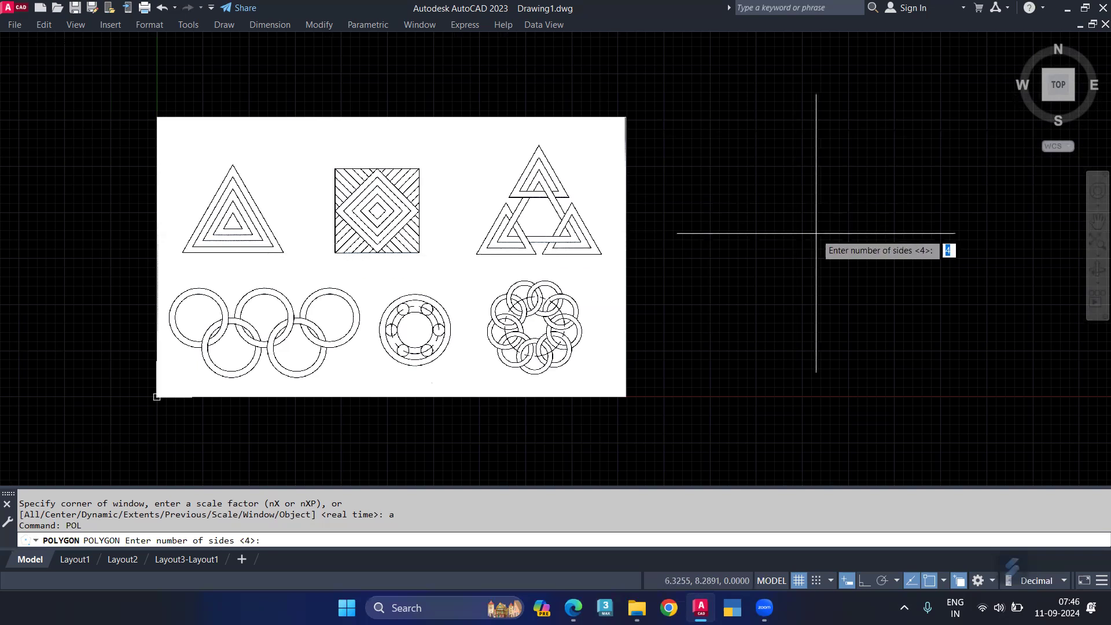
text(3)
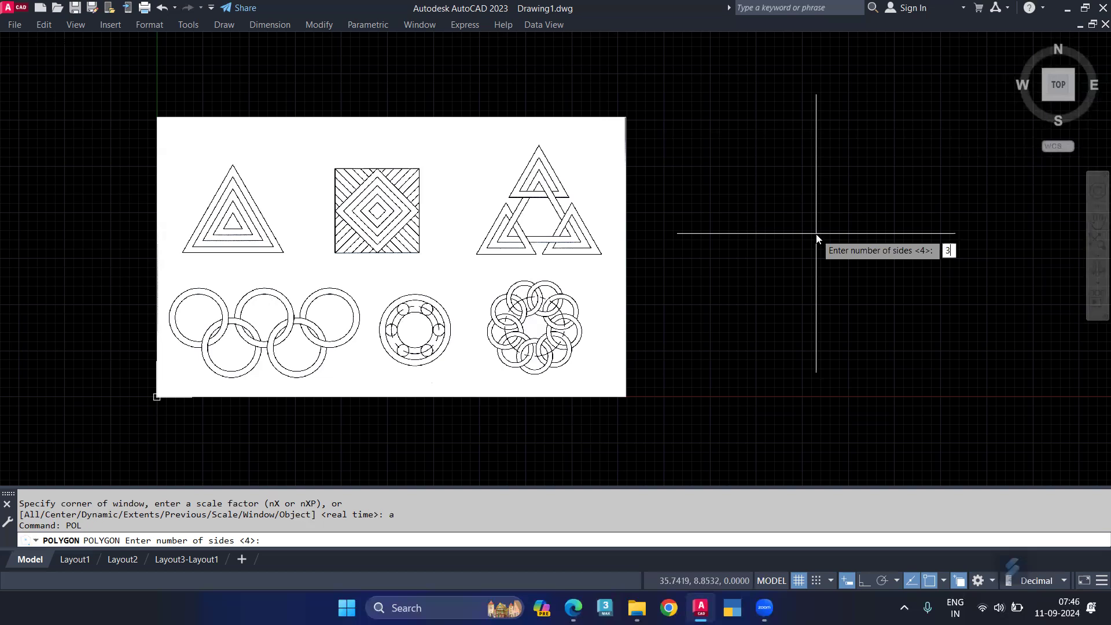
key(Return)
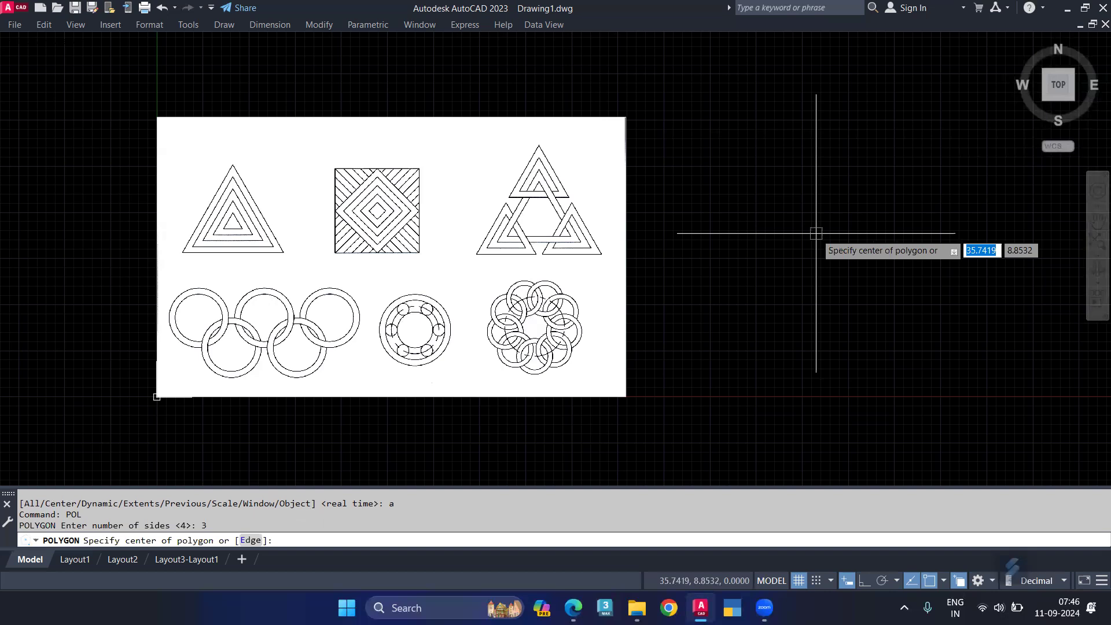
click(834, 220)
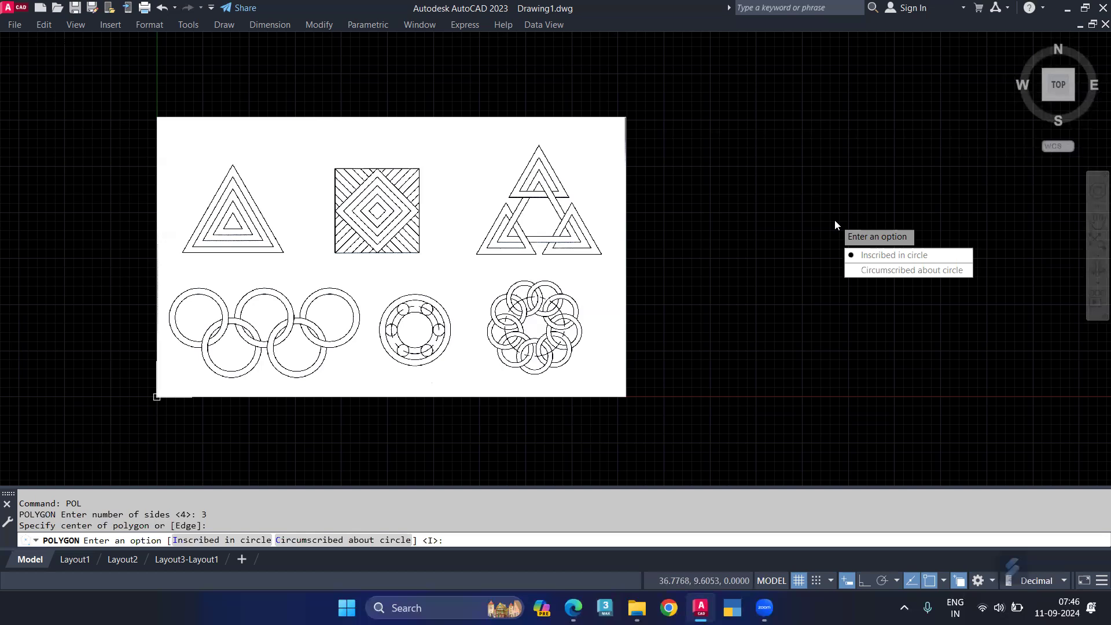
click(906, 253)
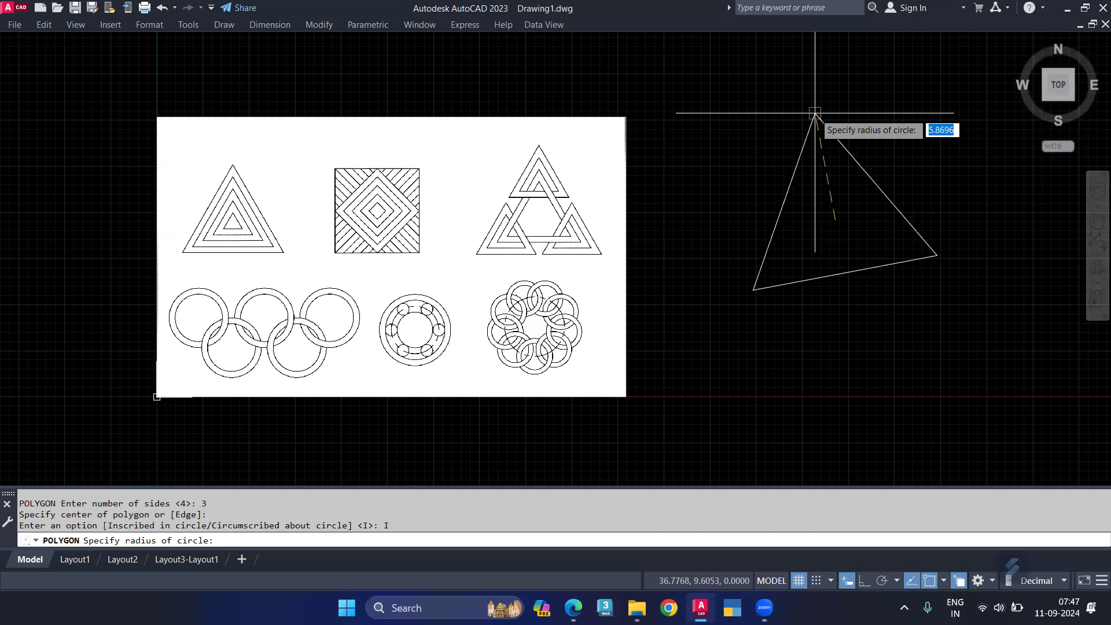
key(Return)
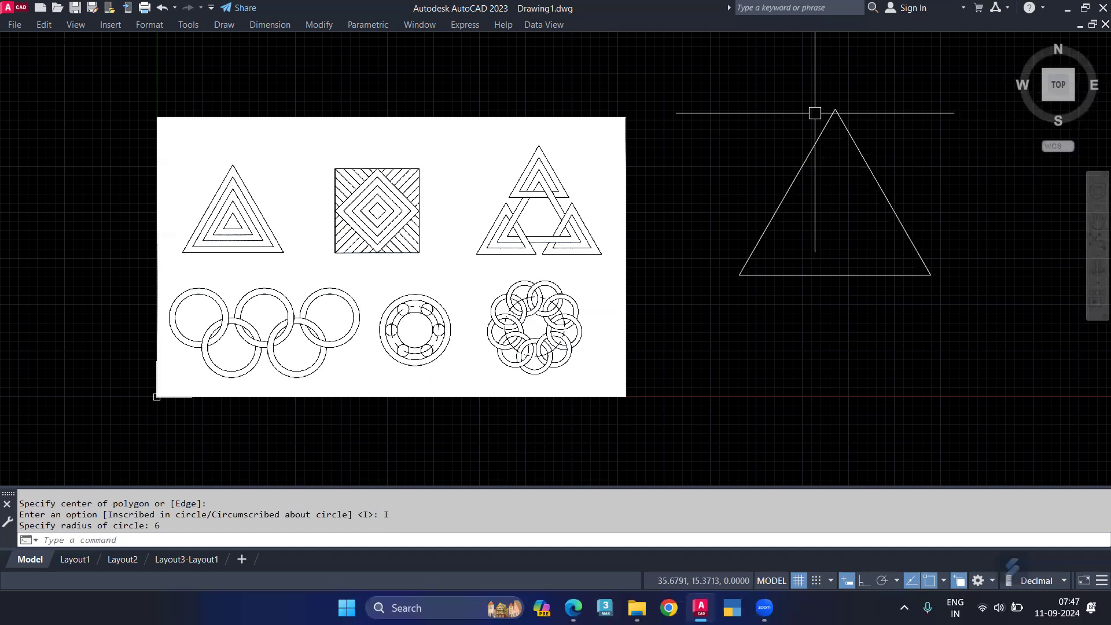
Step: Draw a circle of radius 6 centred on the triangle so it passes through its corners
text(C)
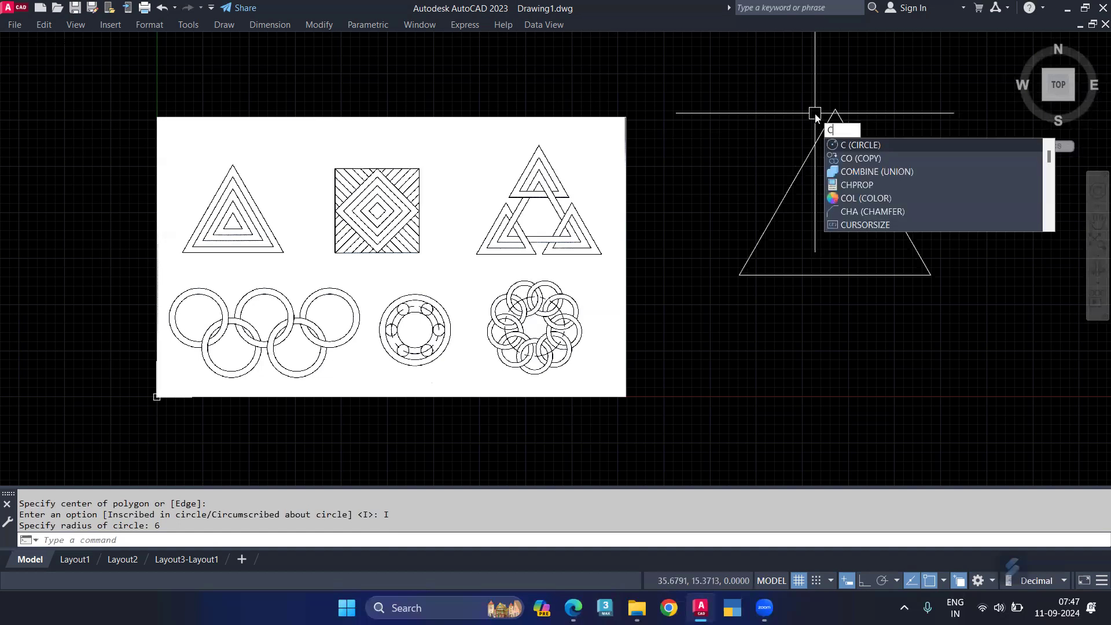
key(Return)
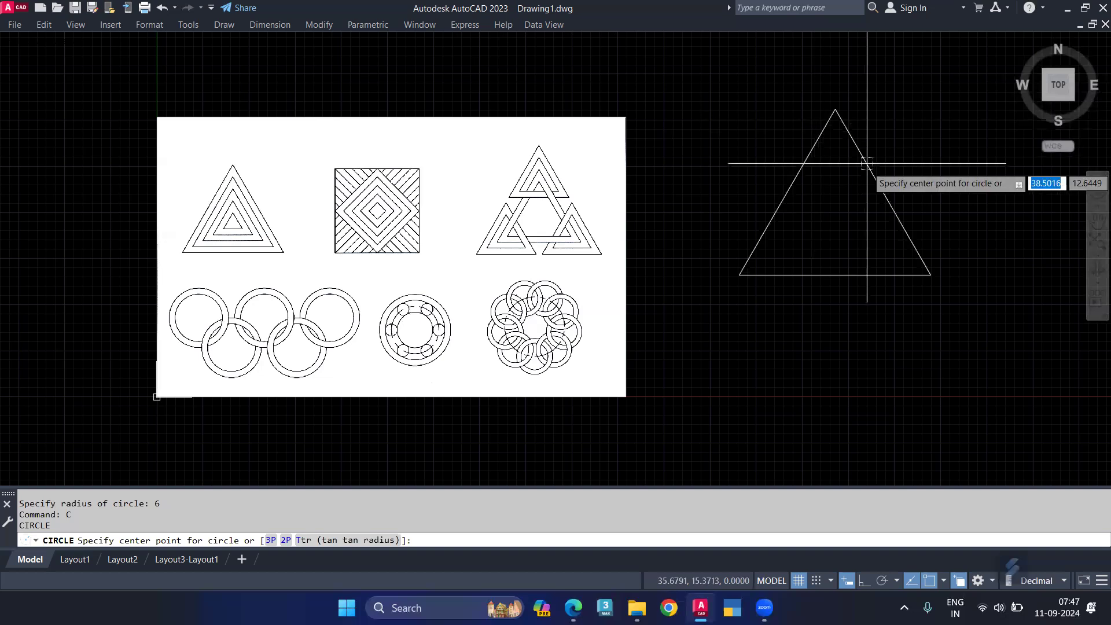
click(835, 219)
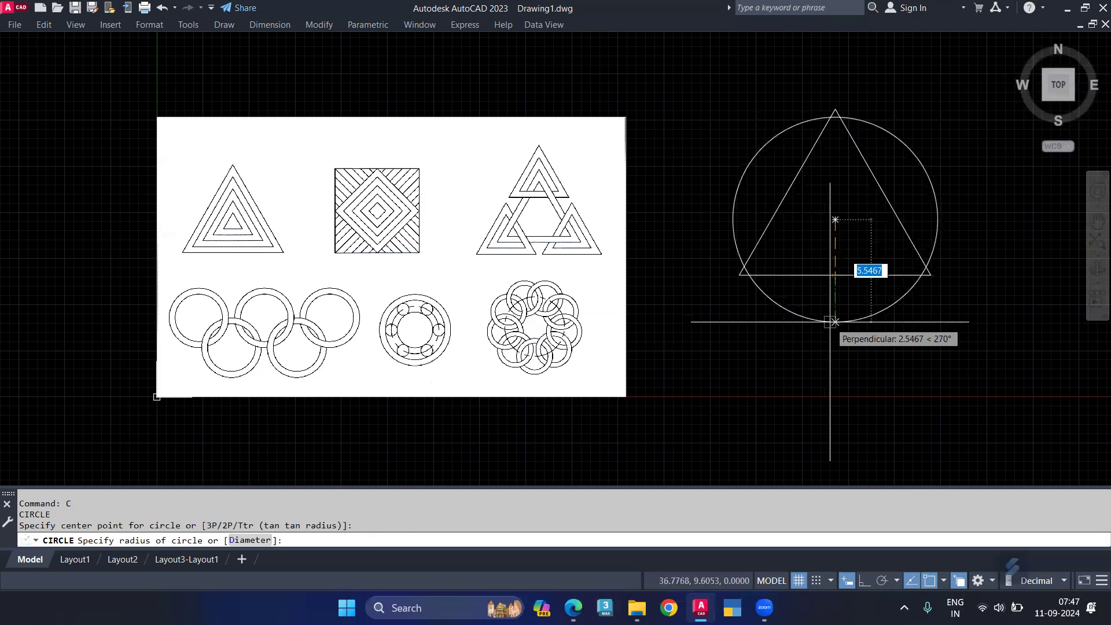
text(6)
key(Return)
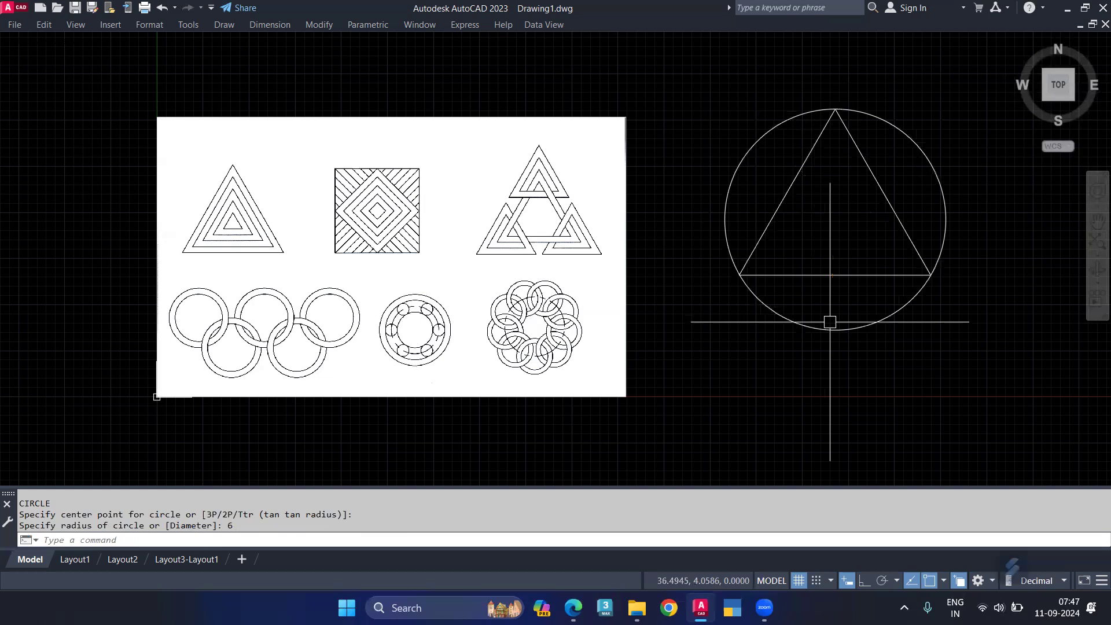
Step: Draw a 3-sided polygon circumscribed about a circle of radius 6, using the existing circle's centre
text(POL)
key(Return)
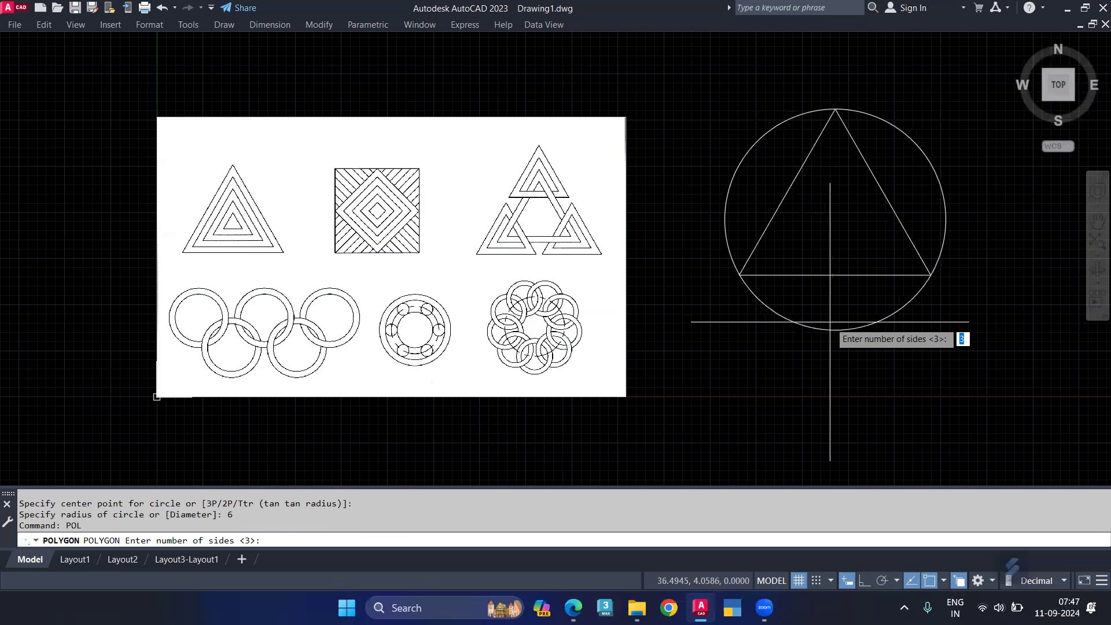
key(Return)
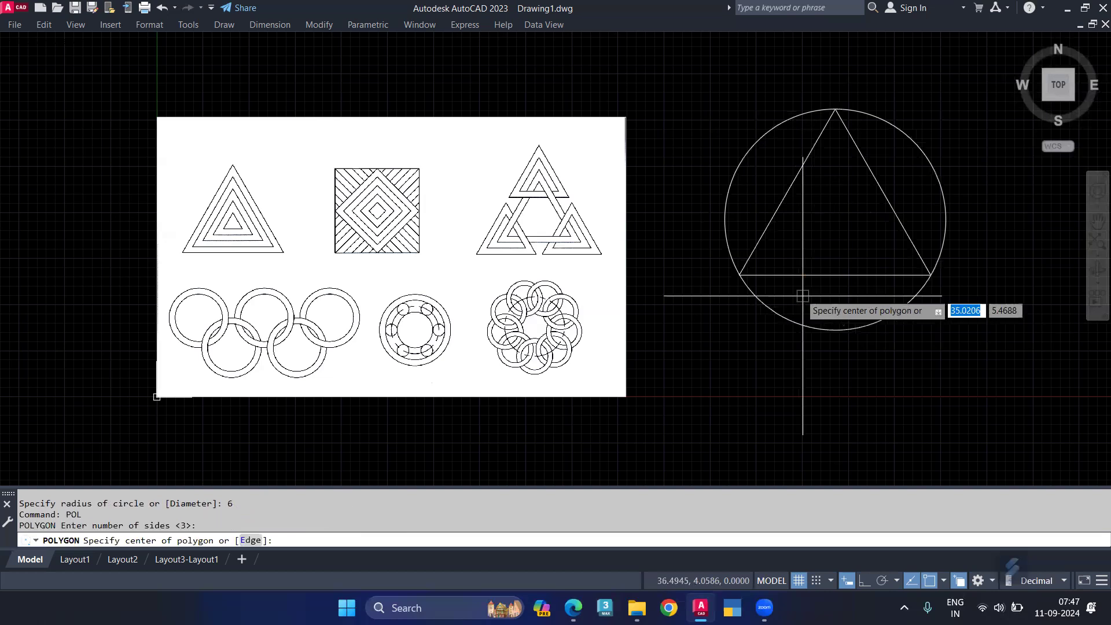
click(835, 219)
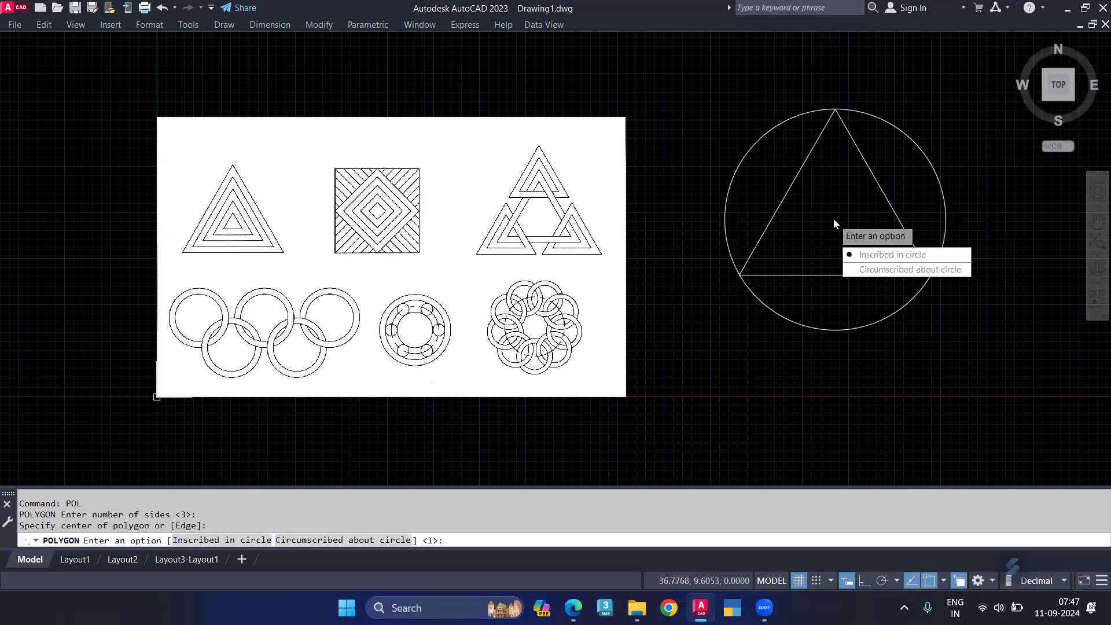
click(888, 269)
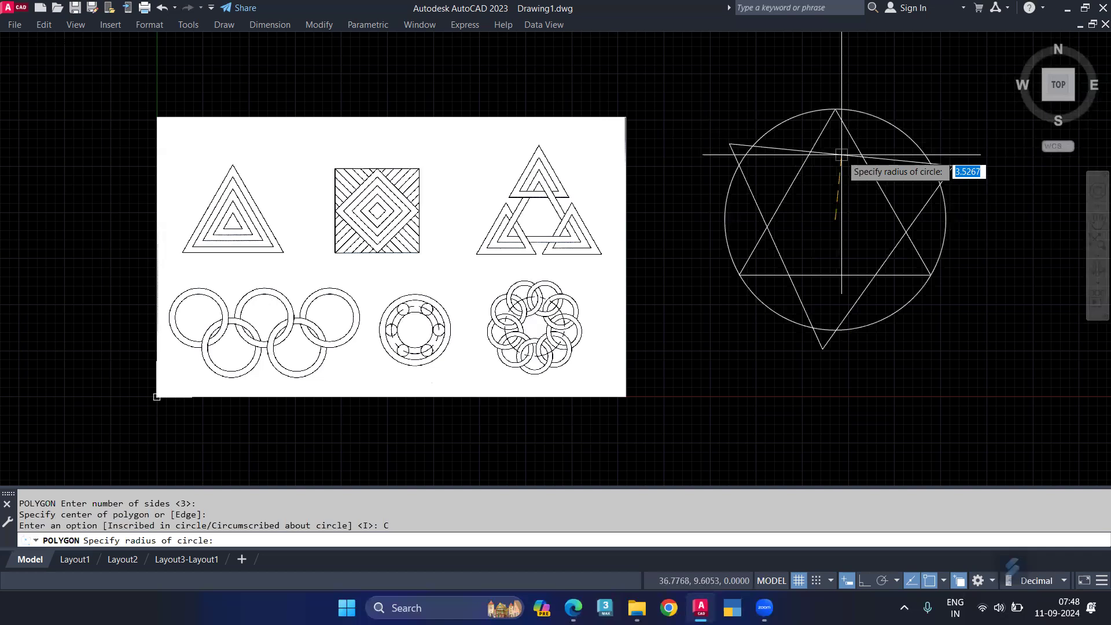
text(6)
key(Return)
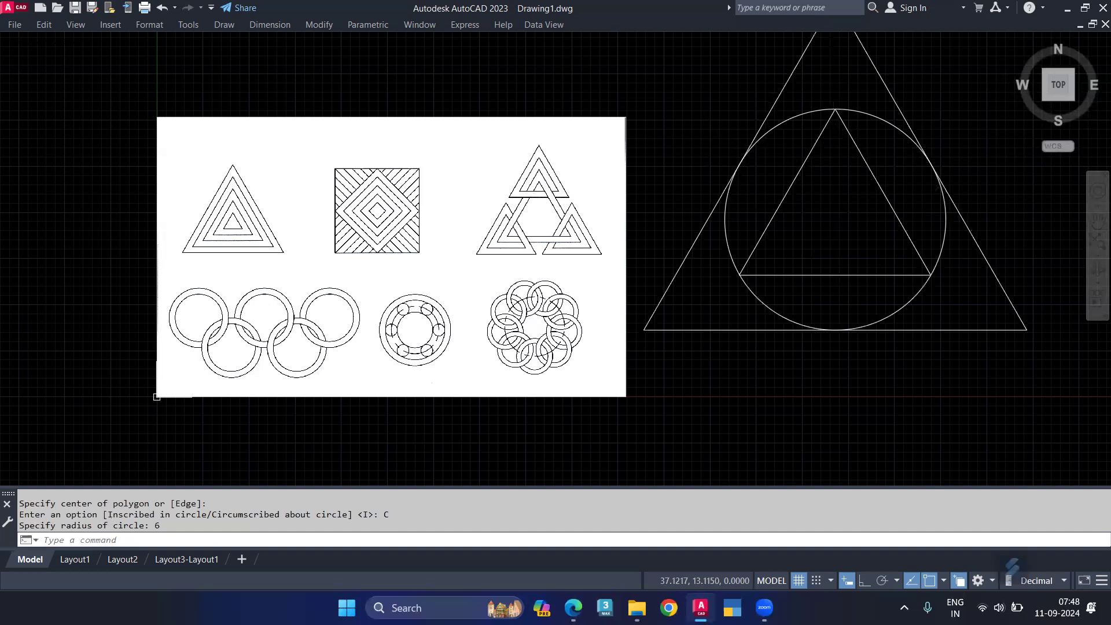
middle_drag(830, 143, 803, 193)
scroll(802, 193, up, 2)
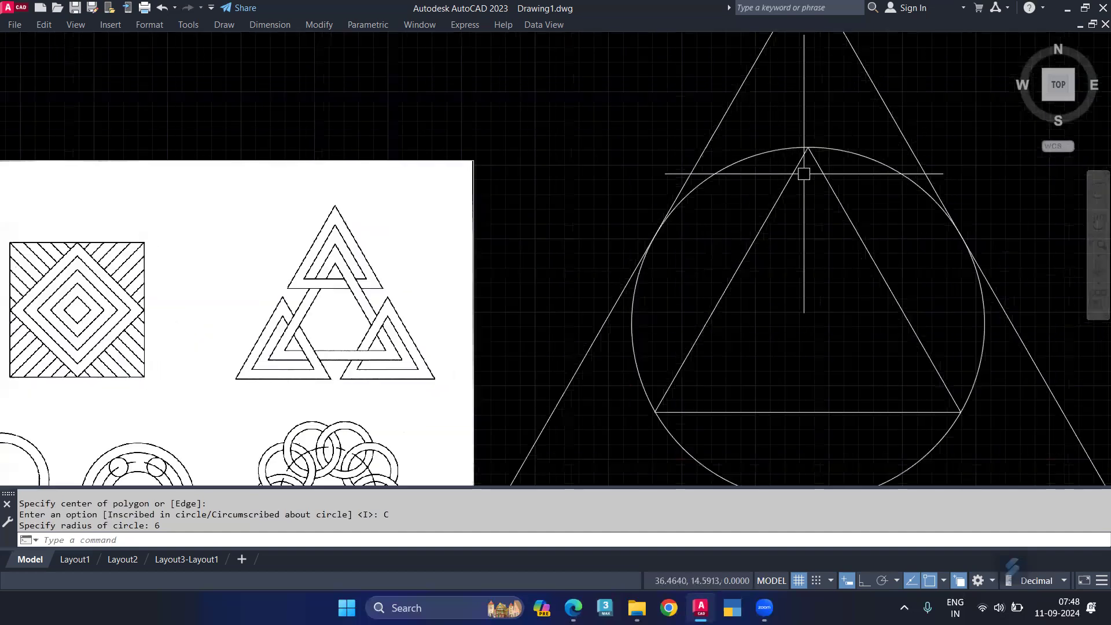
Step: Measure the distance from the inner triangle's apex to the circle's centre, and from the outer triangle's left tangent point towards the centre
text(DI)
key(Return)
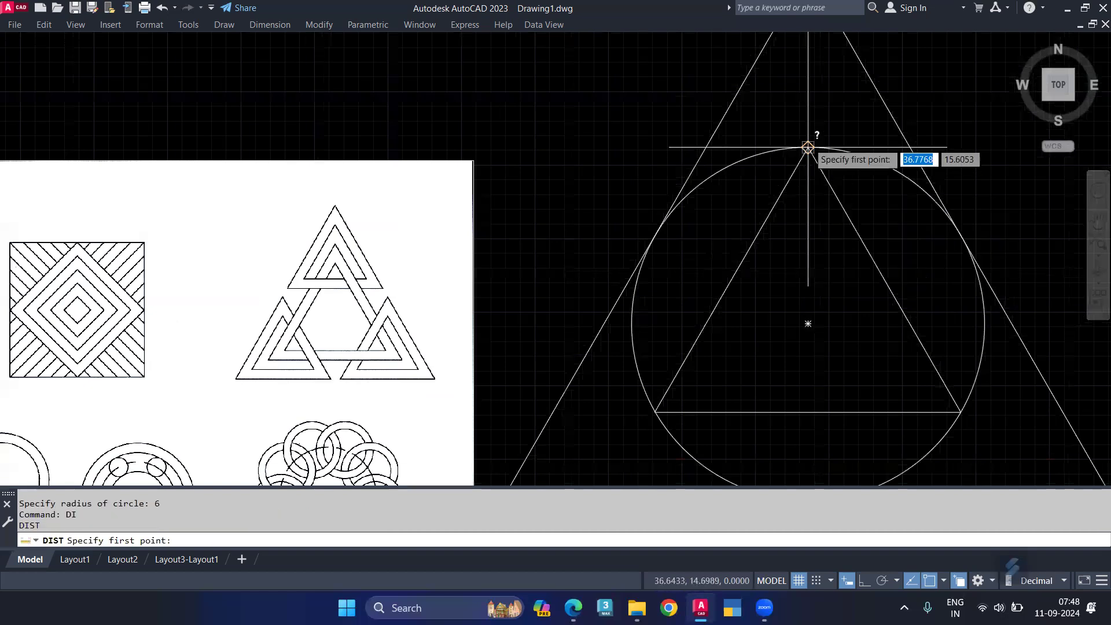
click(808, 149)
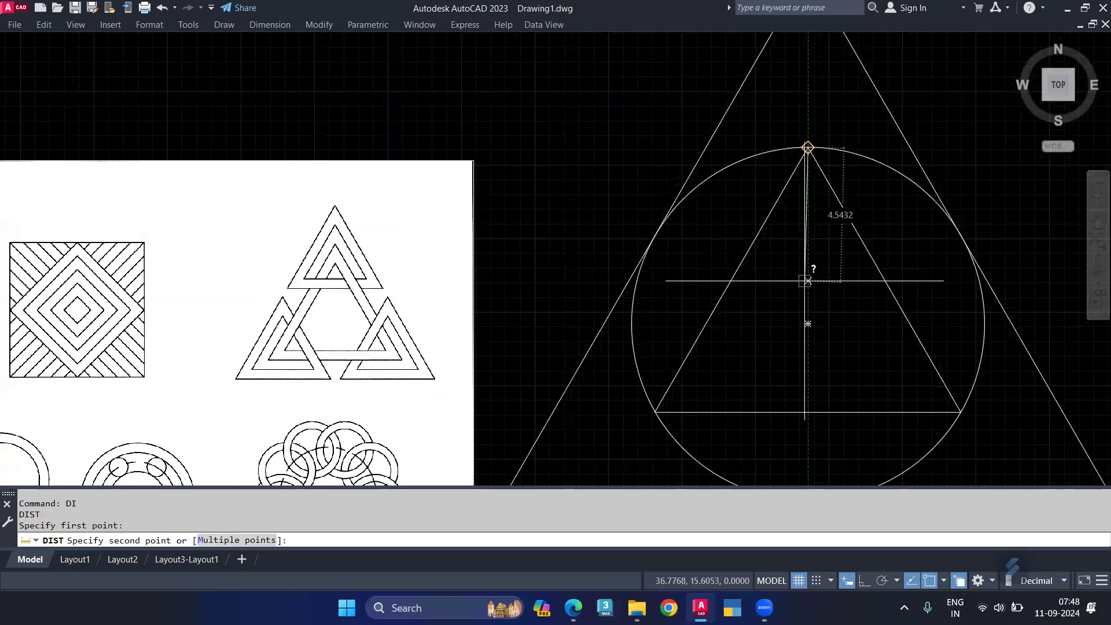
click(807, 324)
key(Return)
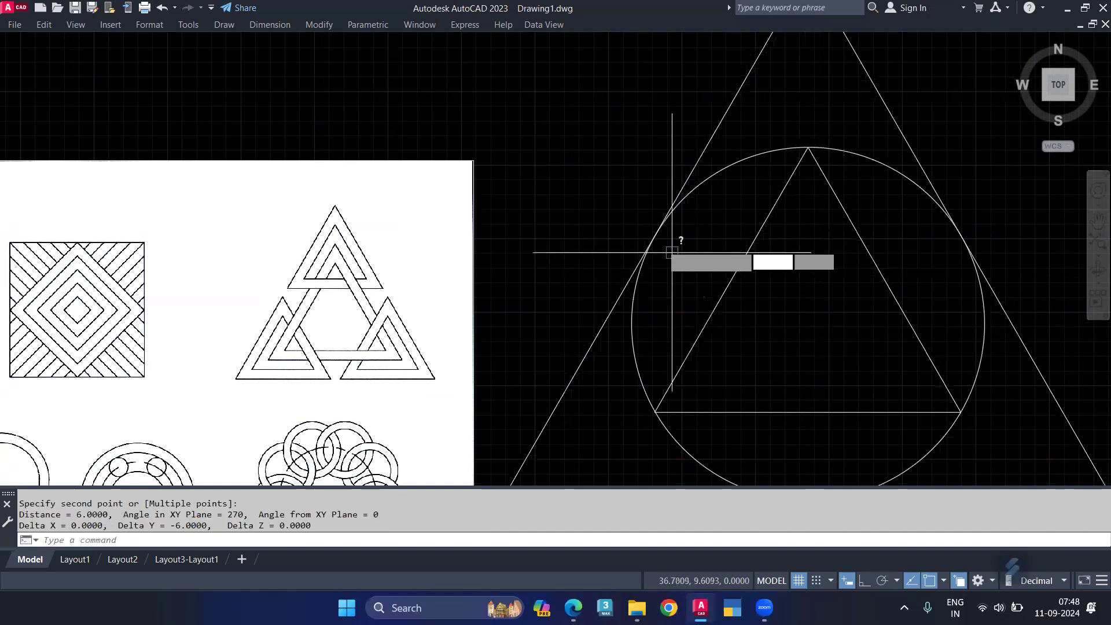
click(655, 237)
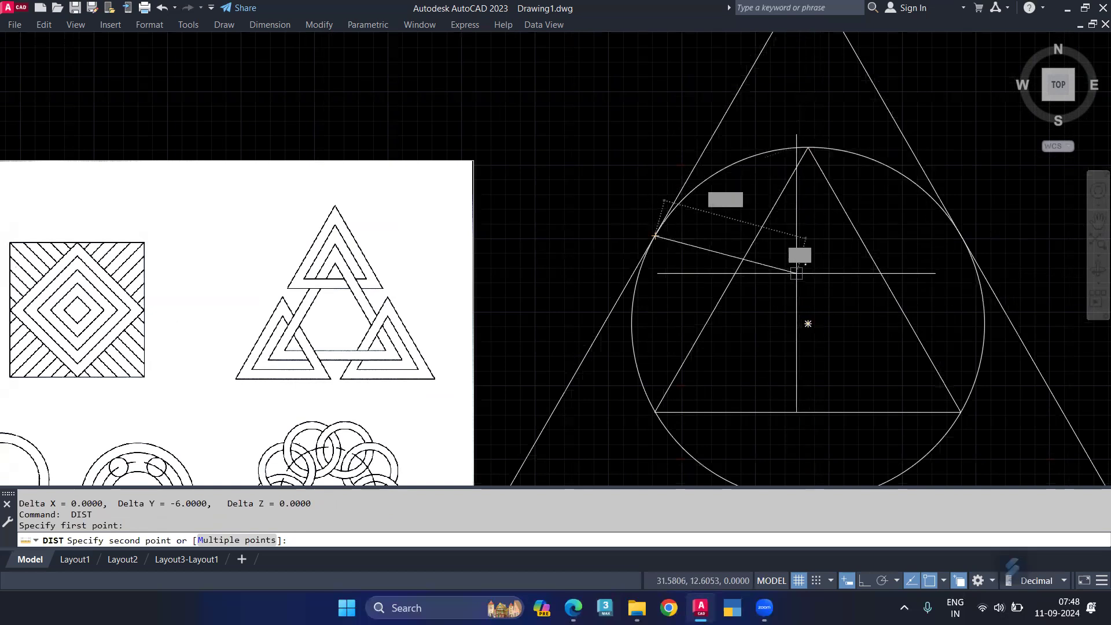
click(796, 273)
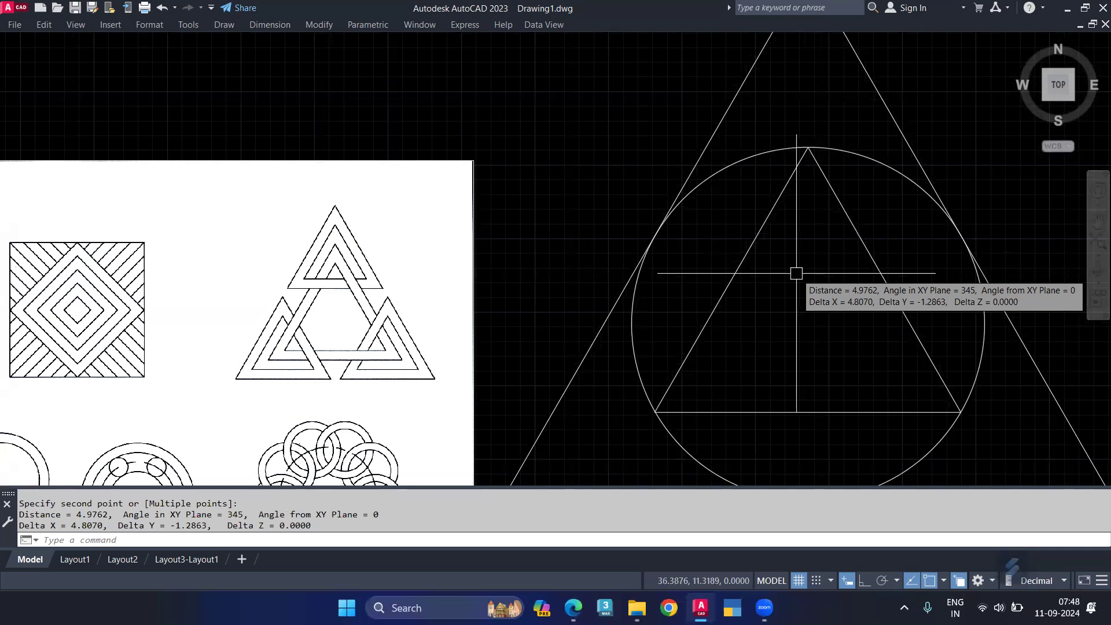
Step: Erase the circle and both practice triangles beside the reference image
scroll(798, 252, down, 2)
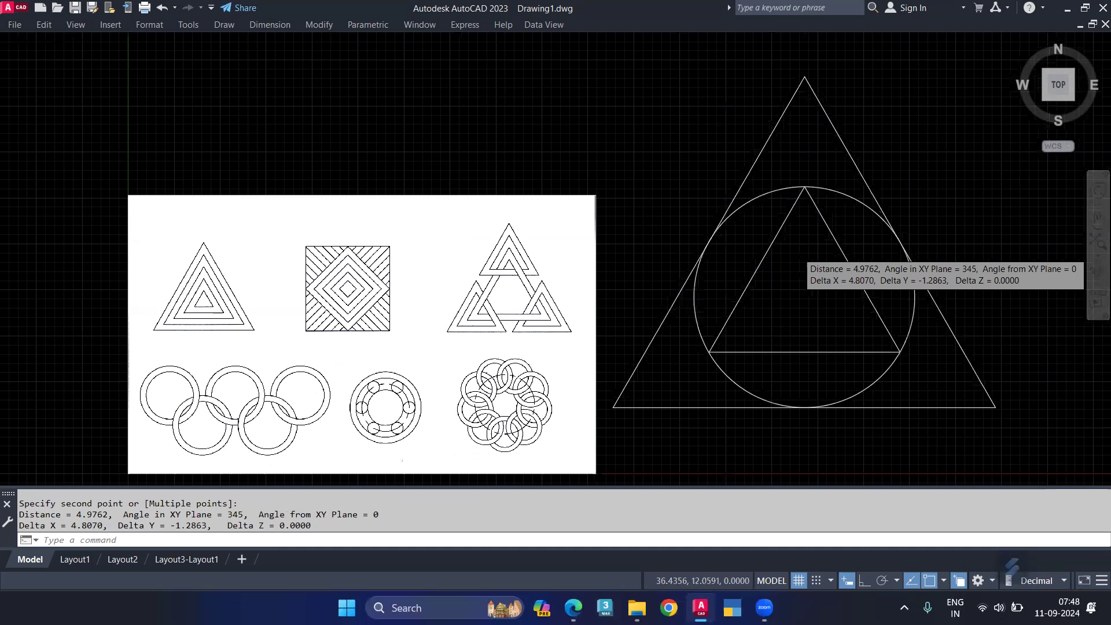
middle_drag(830, 203, 780, 191)
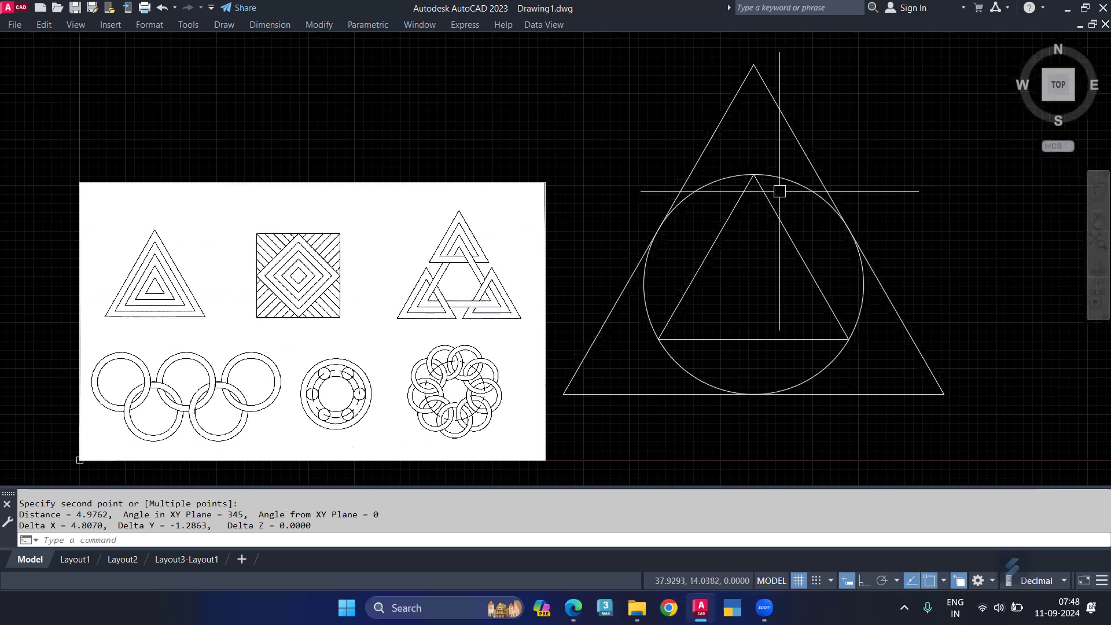
drag(780, 191, 729, 241)
key(Delete)
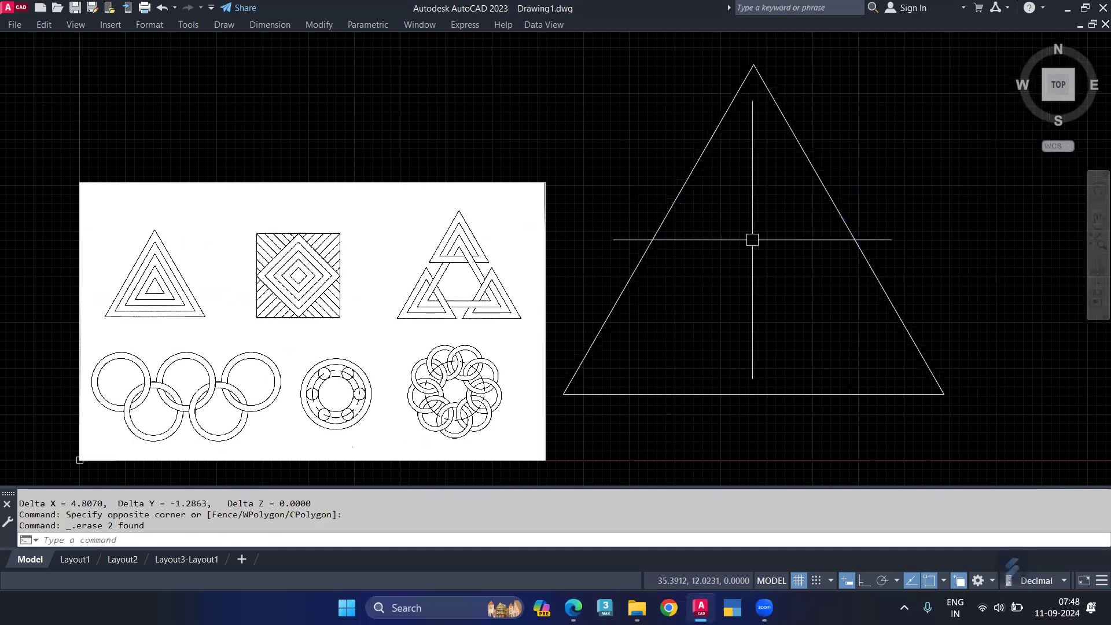
click(820, 179)
key(Delete)
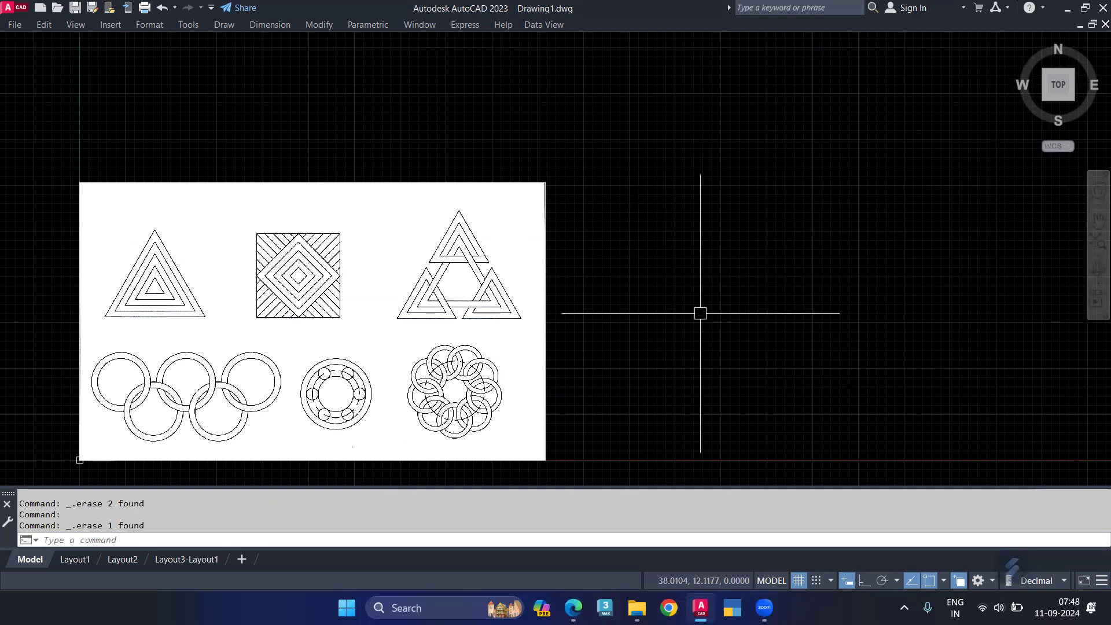
Step: Draw a 3-sided polygon inscribed in a circle of radius 6 in the empty area west of the reference image
middle_drag(683, 304, 708, 301)
middle_drag(115, 338, 625, 286)
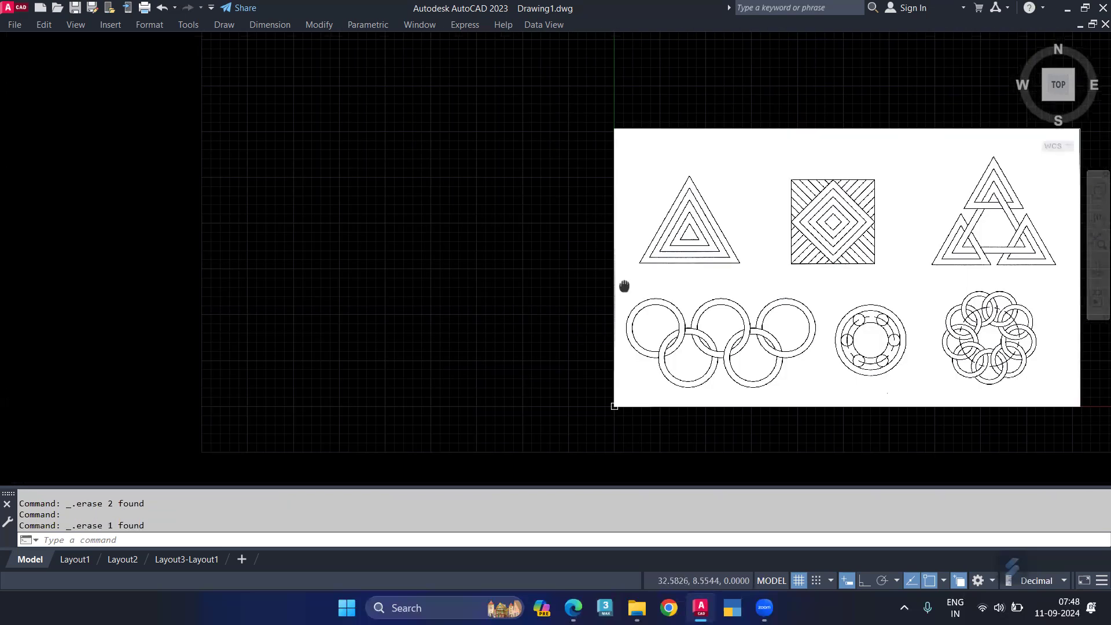
scroll(527, 234, up, 2)
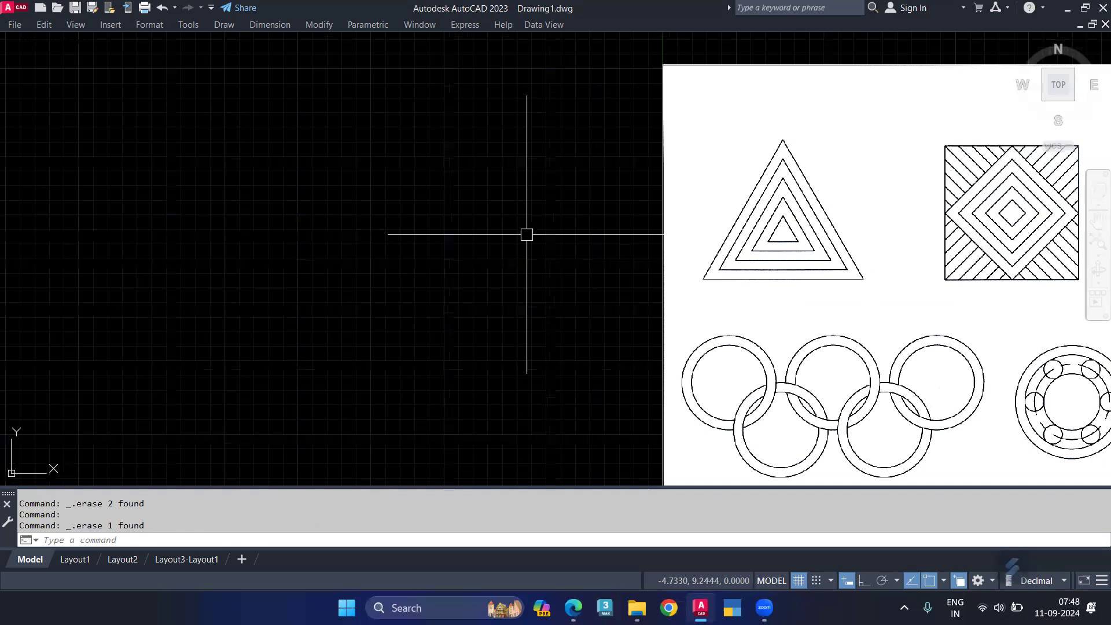
text(pol)
key(Return)
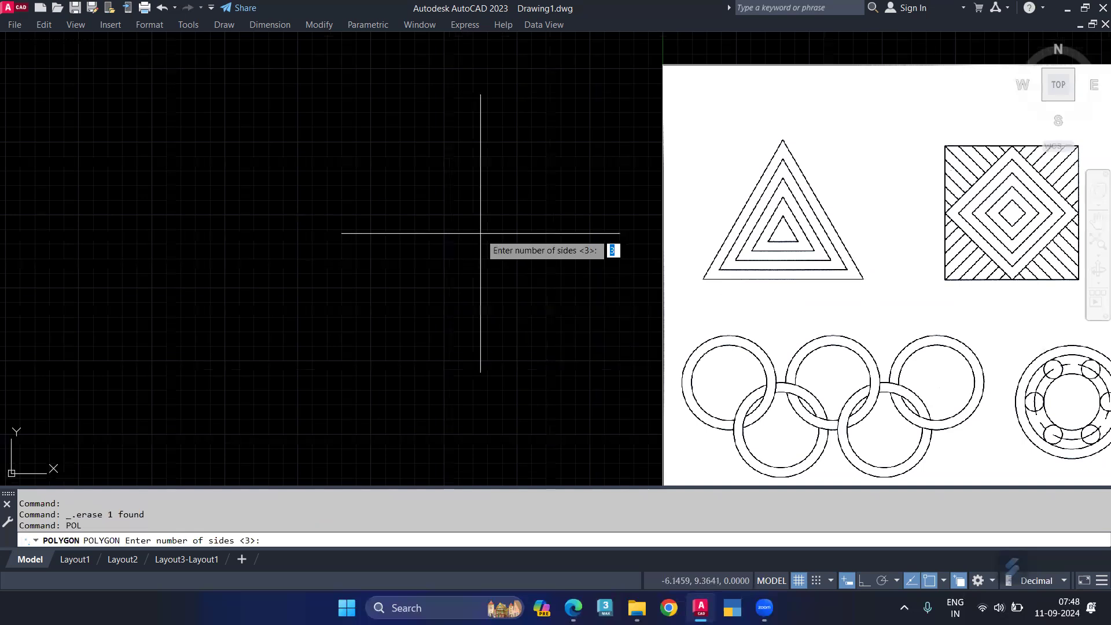
key(Return)
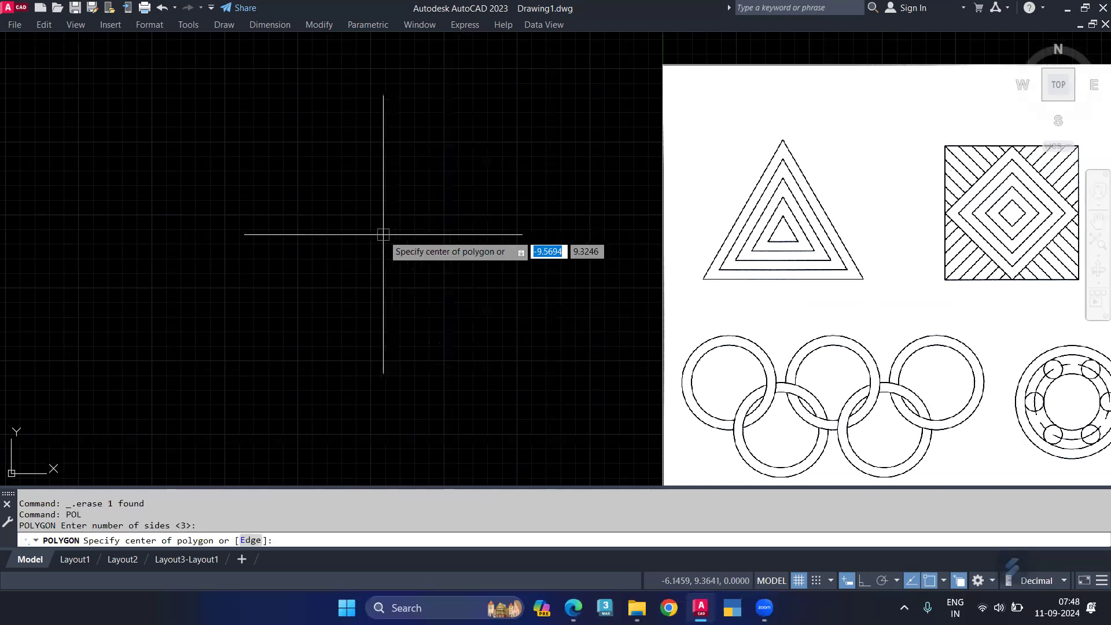
click(345, 246)
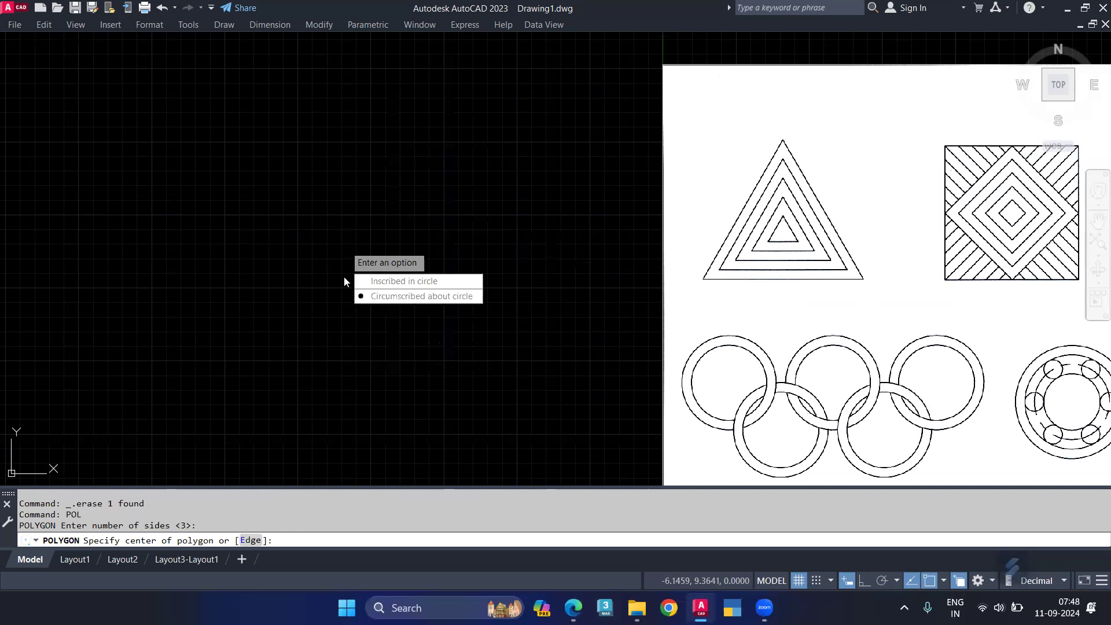
click(385, 287)
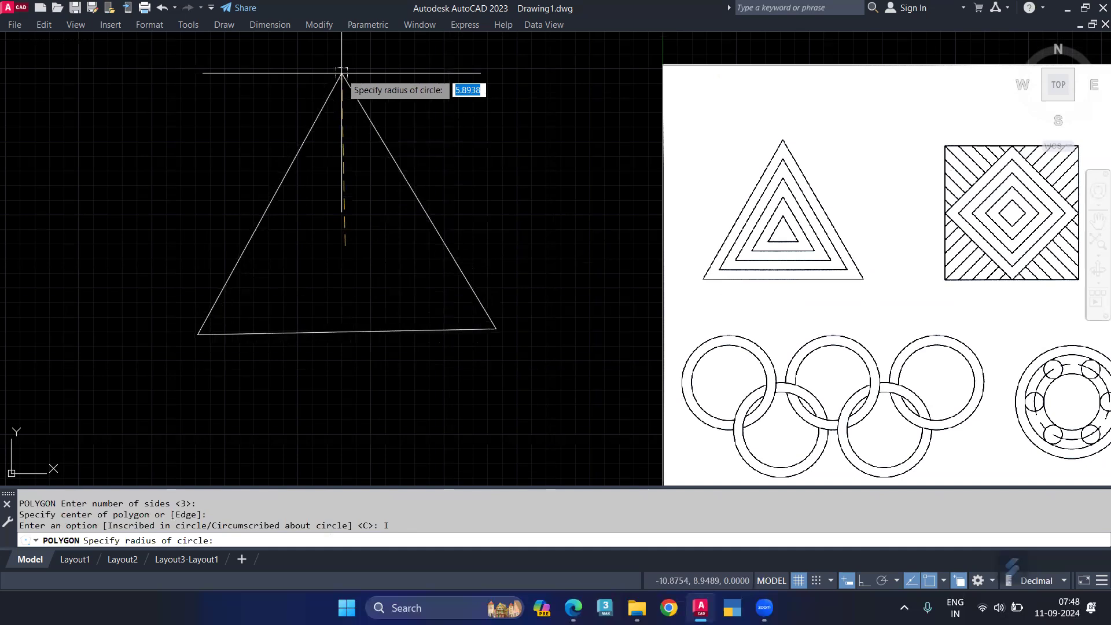
text(6)
key(Return)
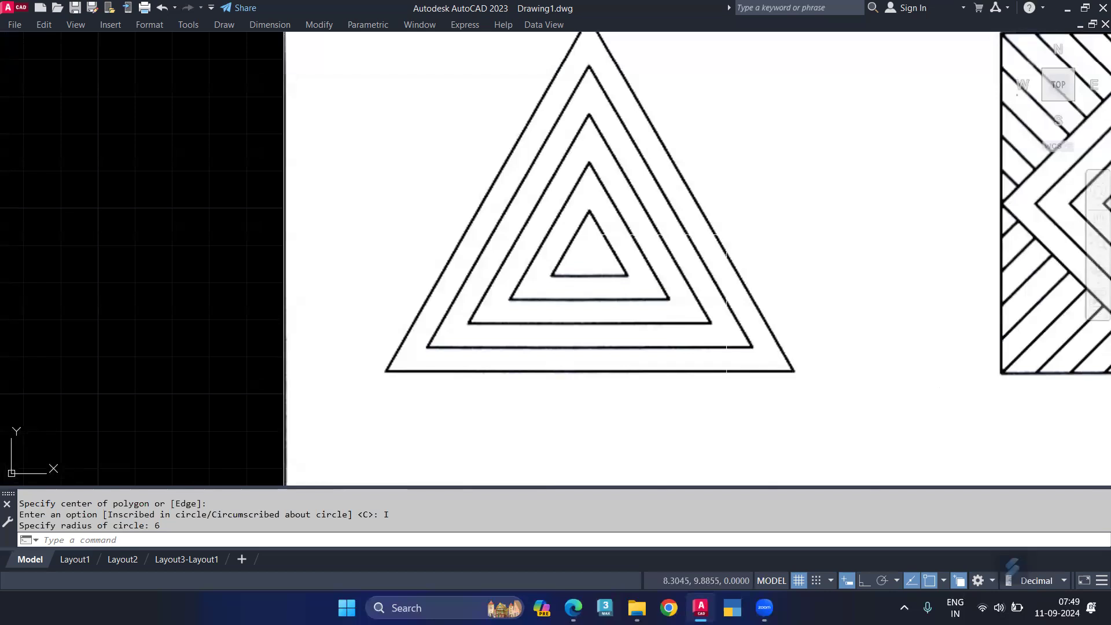
Step: Start an Offset with a distance of 0.5 and choose the new triangle as the object to offset
scroll(726, 234, down, 1)
middle_drag(579, 258, 801, 232)
scroll(639, 240, down, 2)
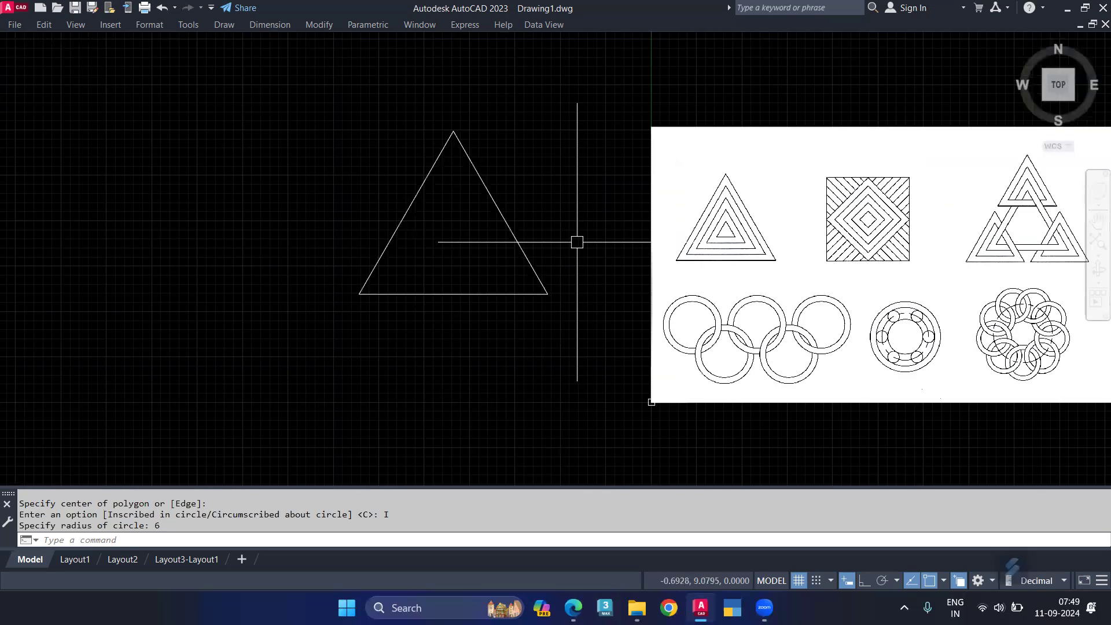
click(518, 242)
middle_drag(556, 220, 622, 250)
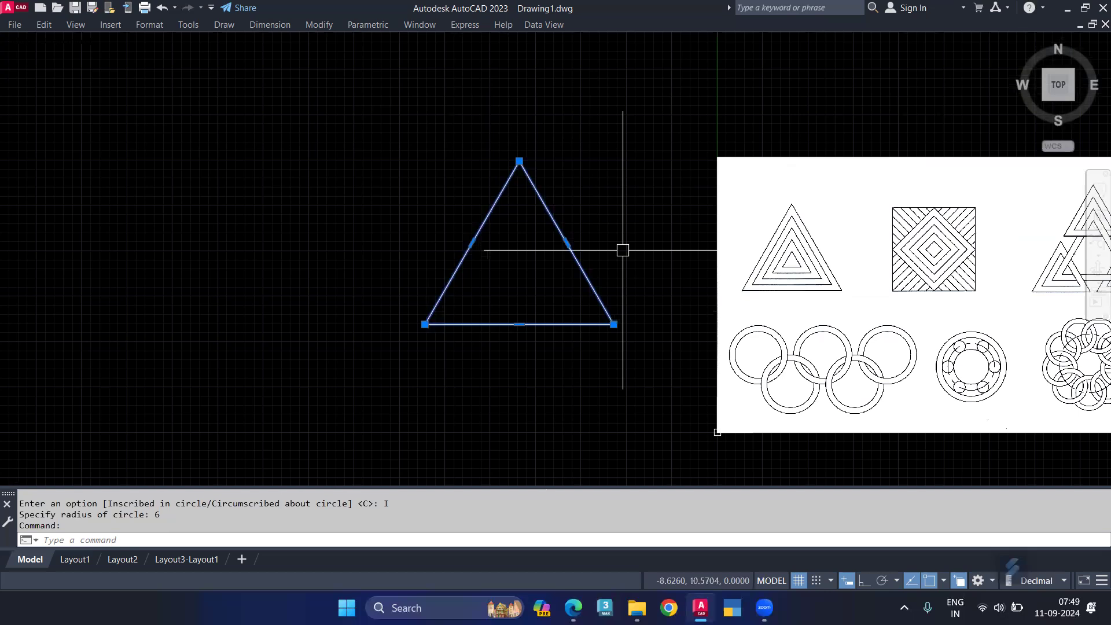
text(o)
key(Return)
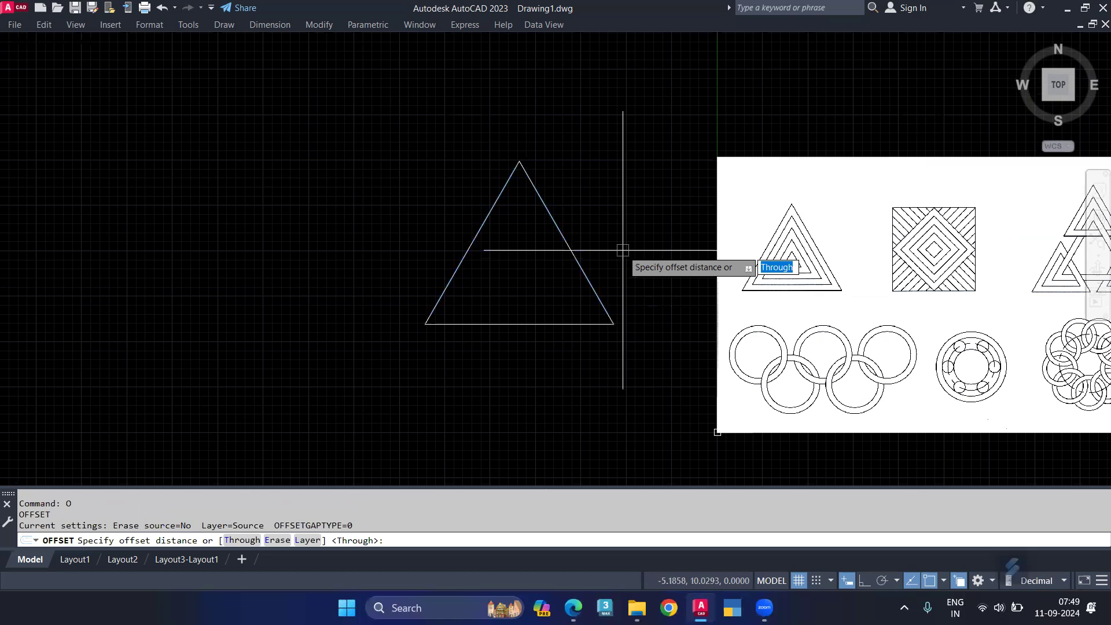
text(.5)
key(Return)
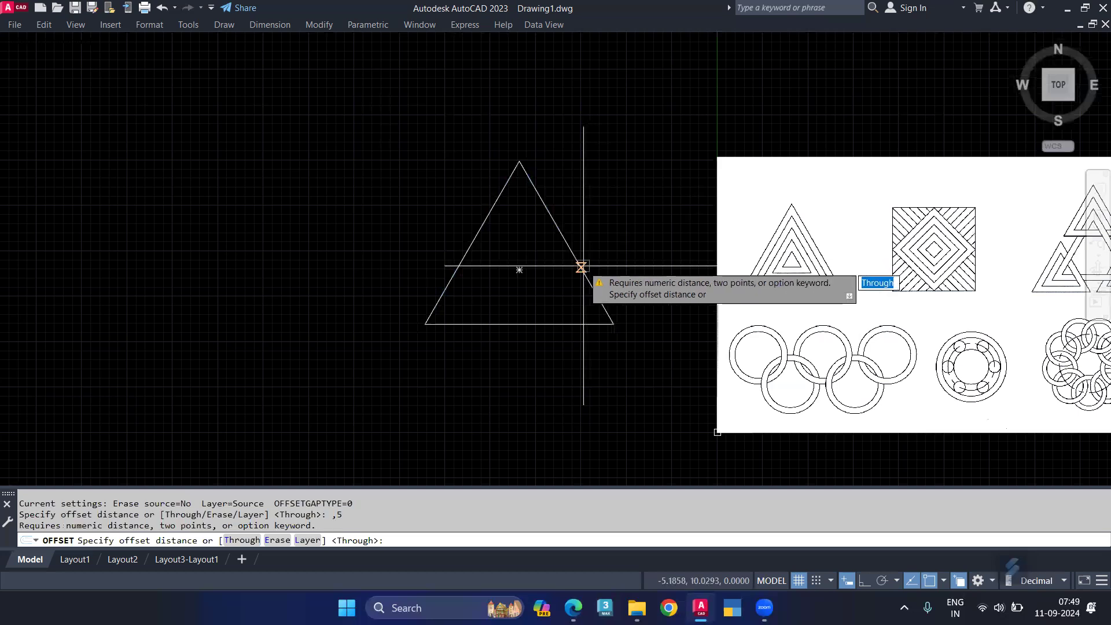
text(.6)
key(BackSpace)
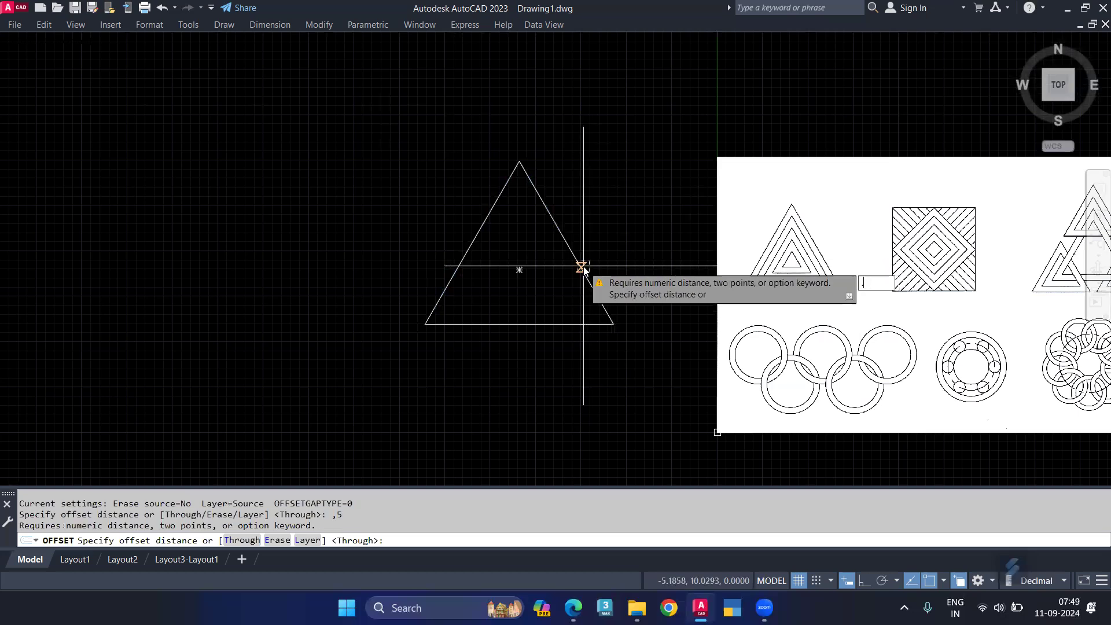
text(5)
key(Return)
click(575, 258)
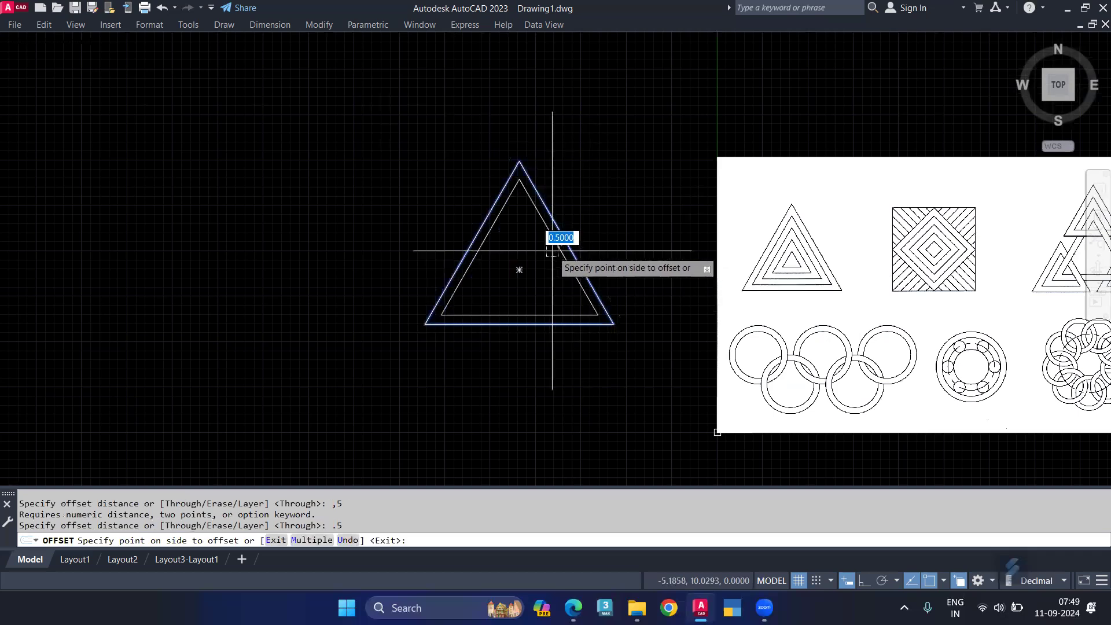
Step: Offset the triangle inward five times in succession with the Multiple option, forming nested triangles, and end the command
scroll(554, 249, up, 2)
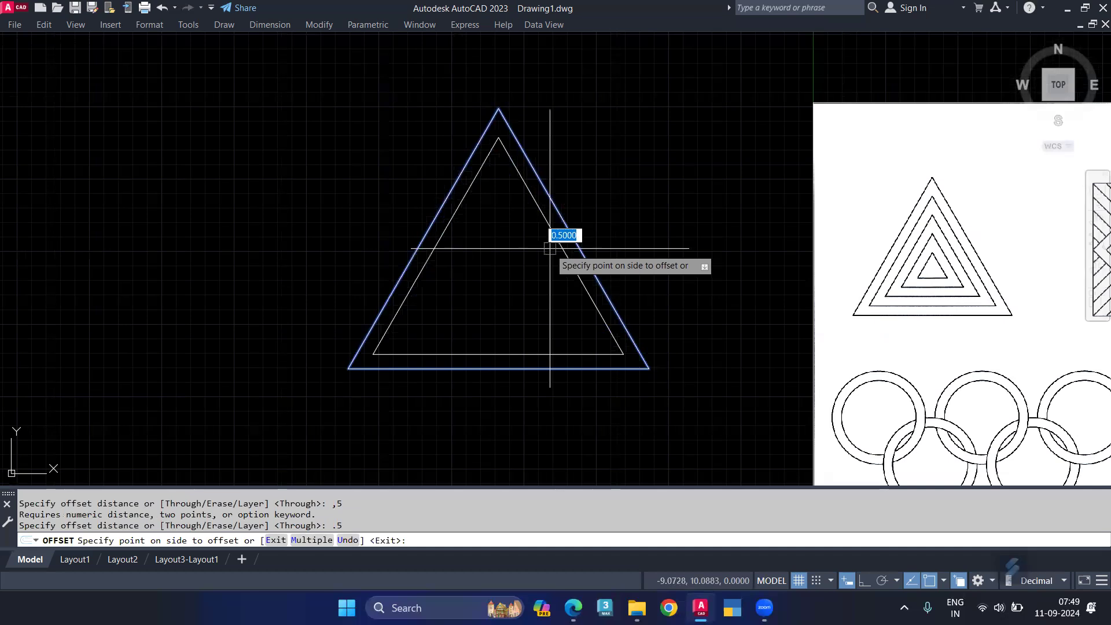
text(m)
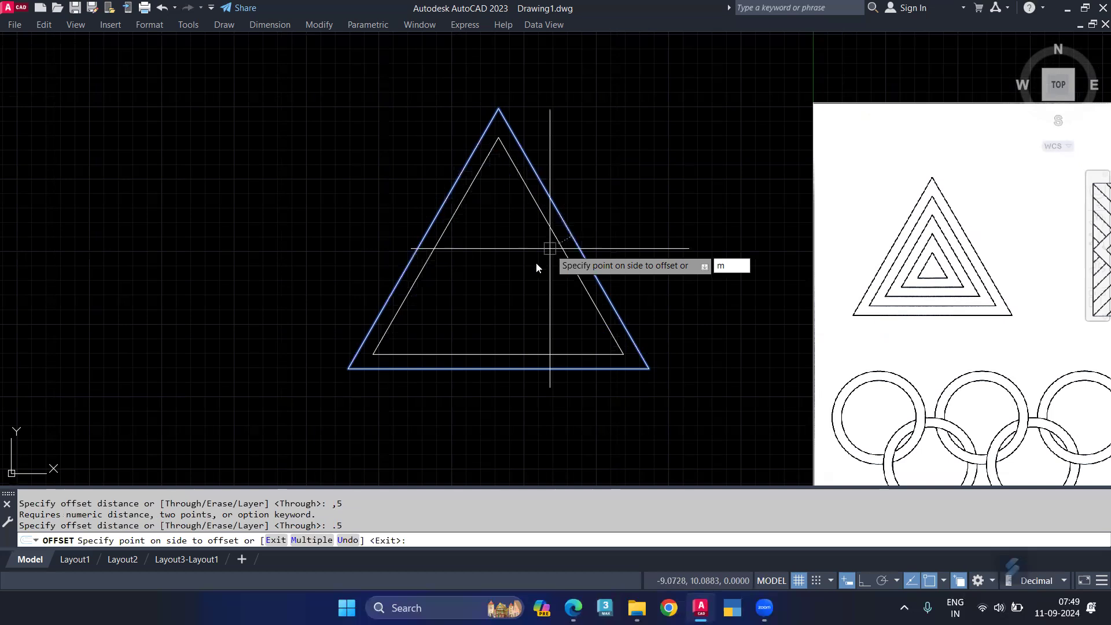
key(Return)
click(517, 283)
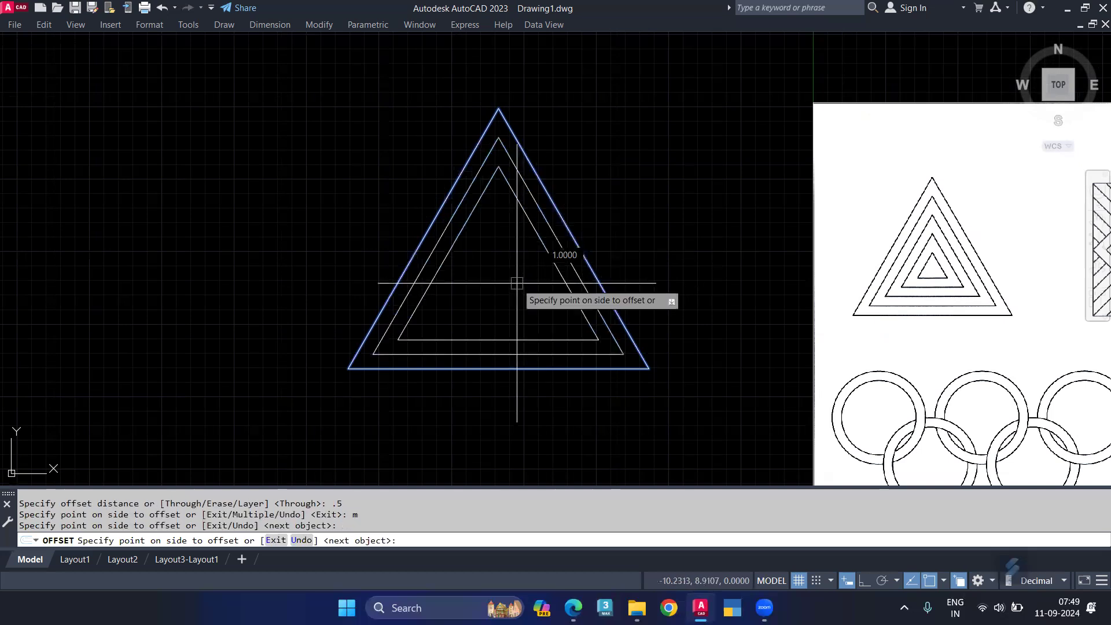
click(516, 283)
click(516, 283)
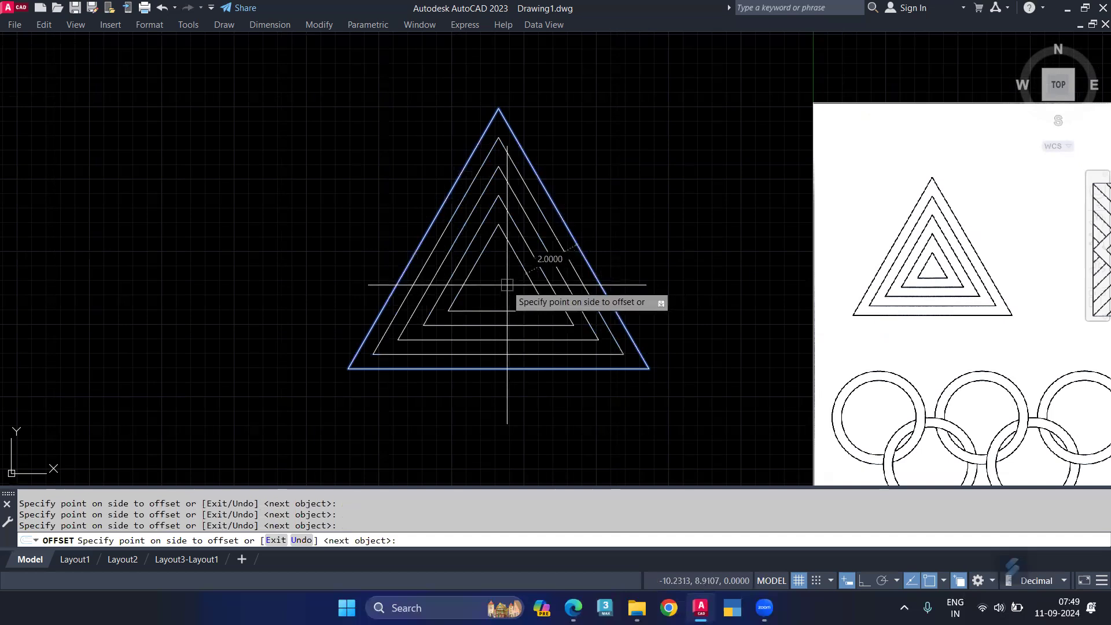
click(506, 285)
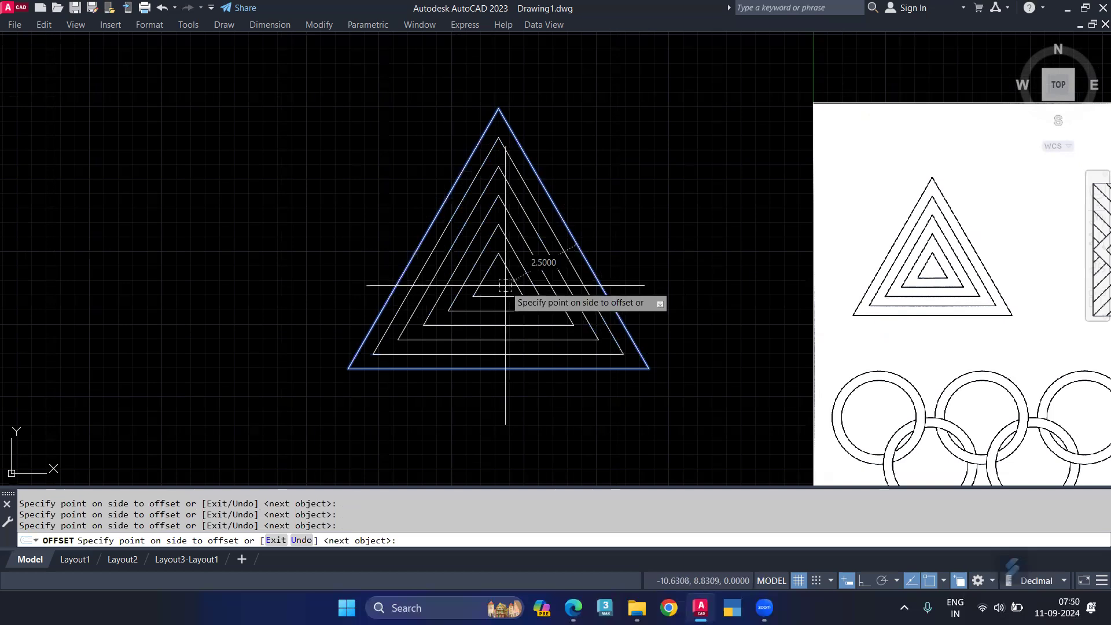
click(505, 285)
click(506, 285)
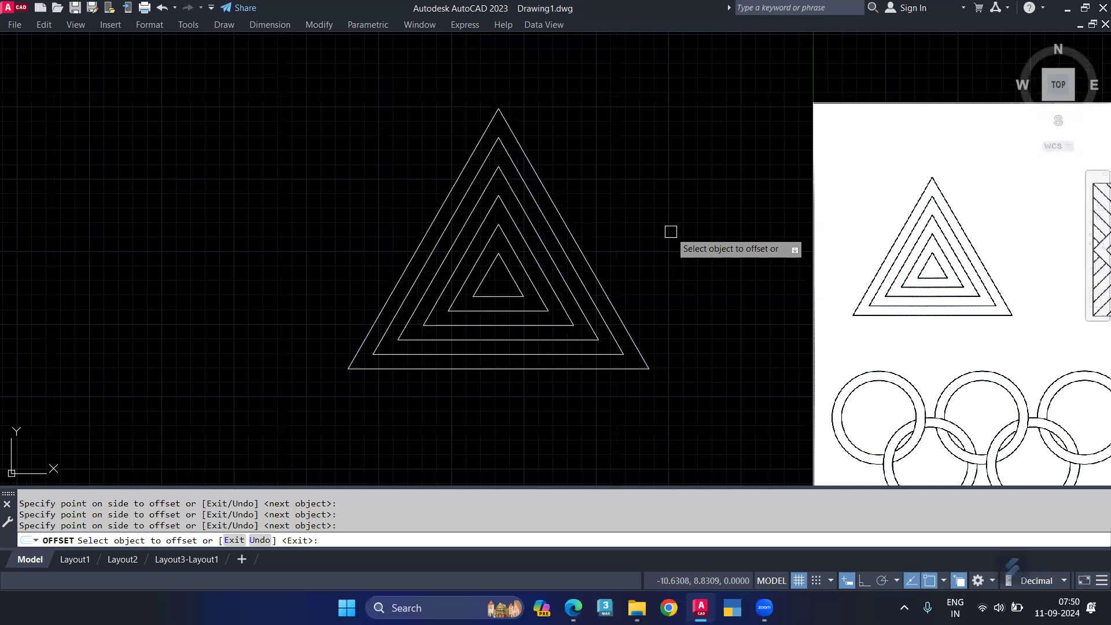
key(Return)
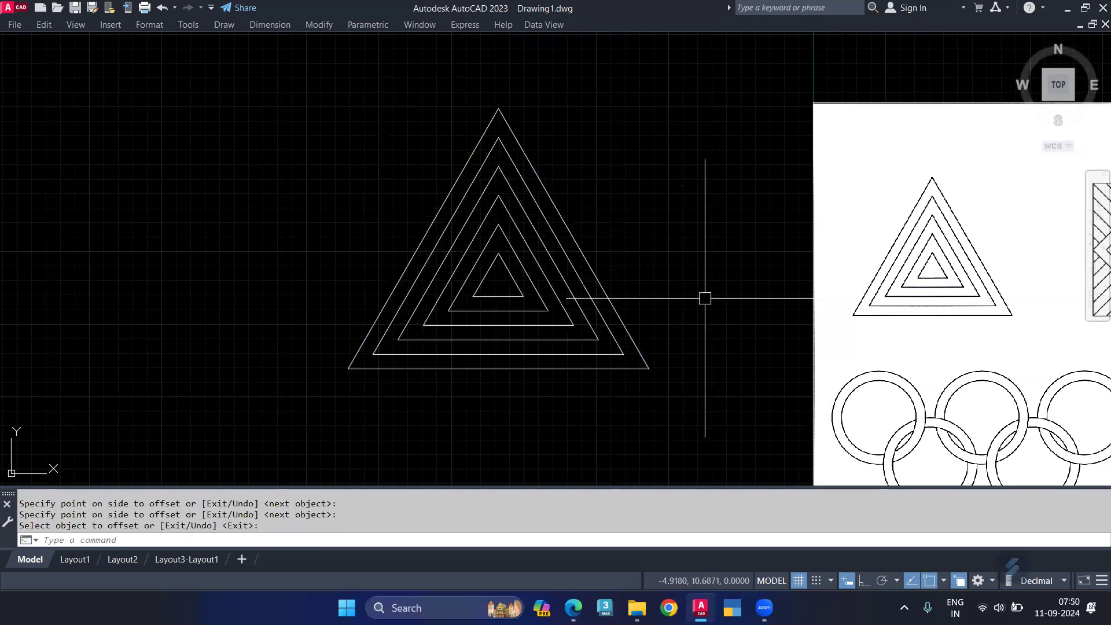
scroll(541, 235, up, 6)
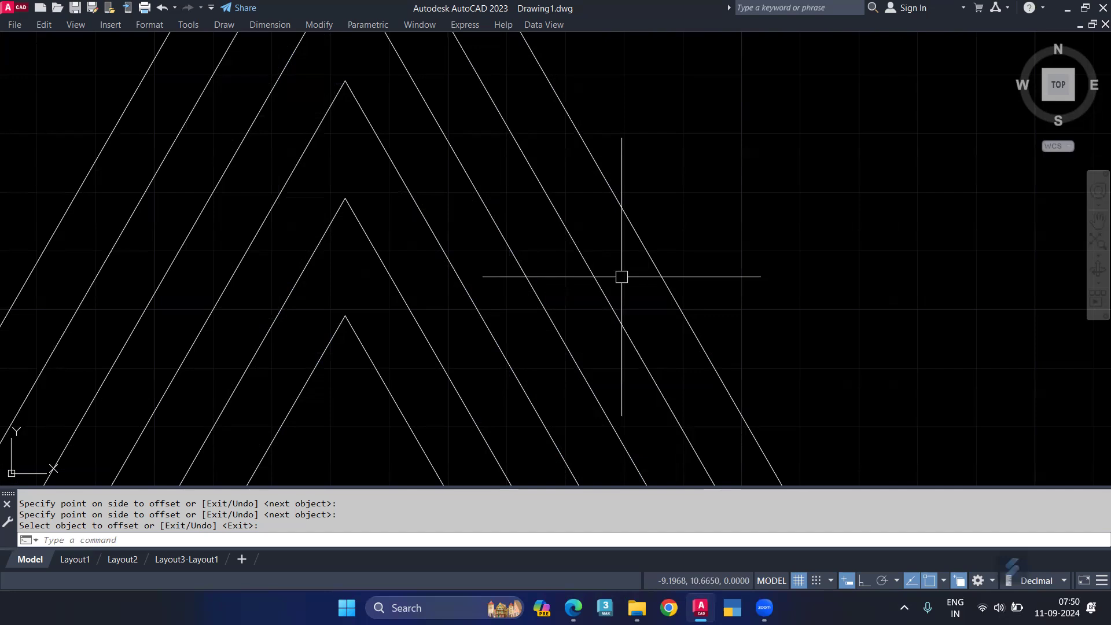
scroll(621, 277, down, 3)
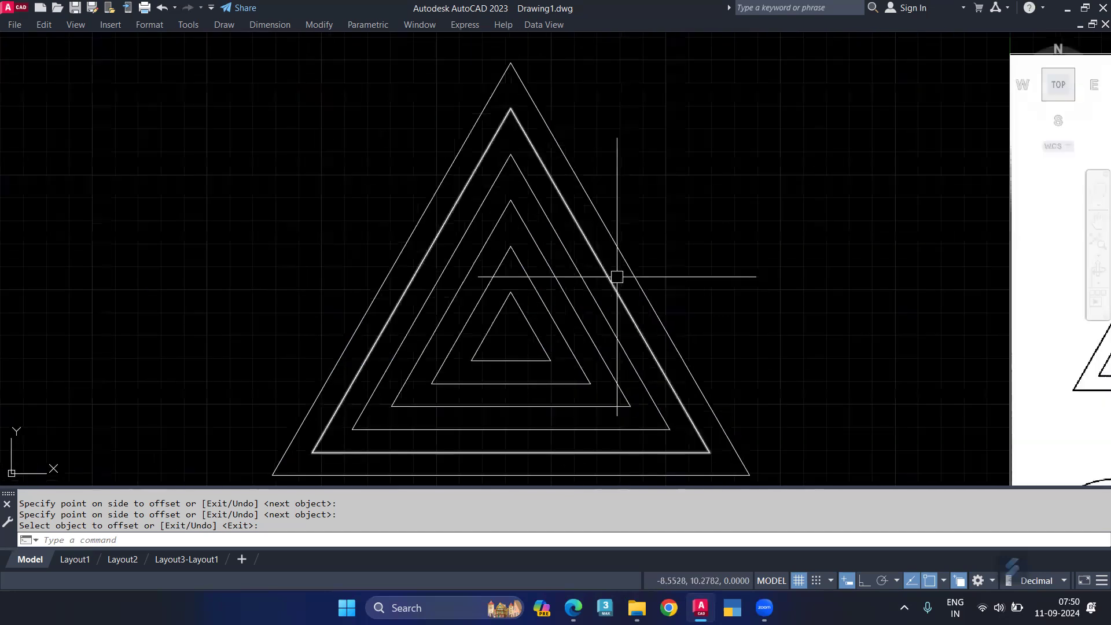
scroll(617, 277, down, 2)
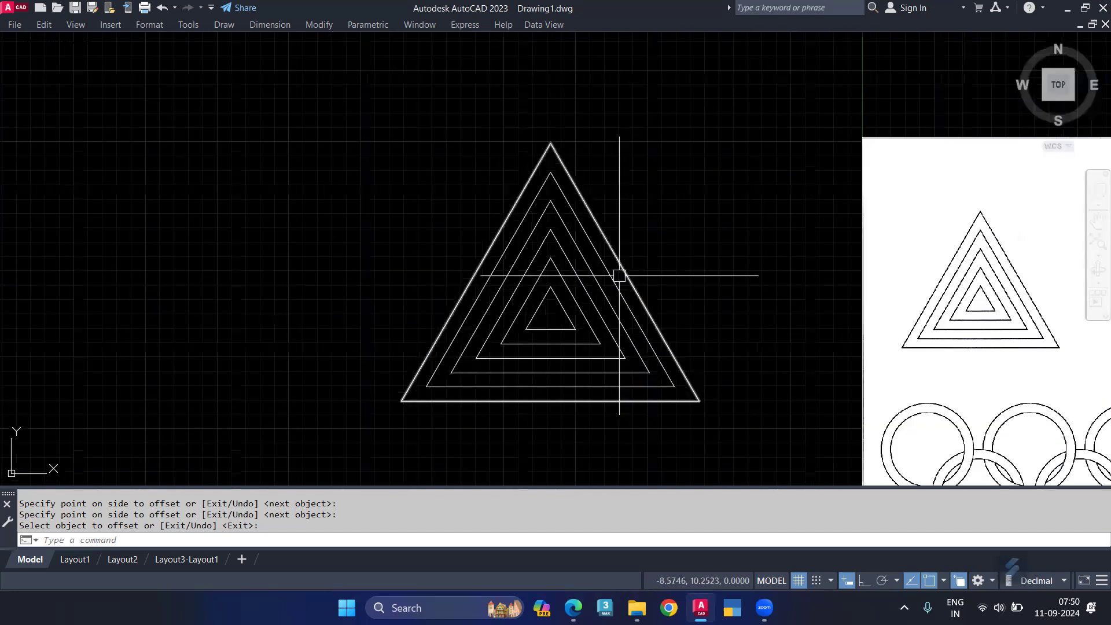
scroll(625, 274, down, 2)
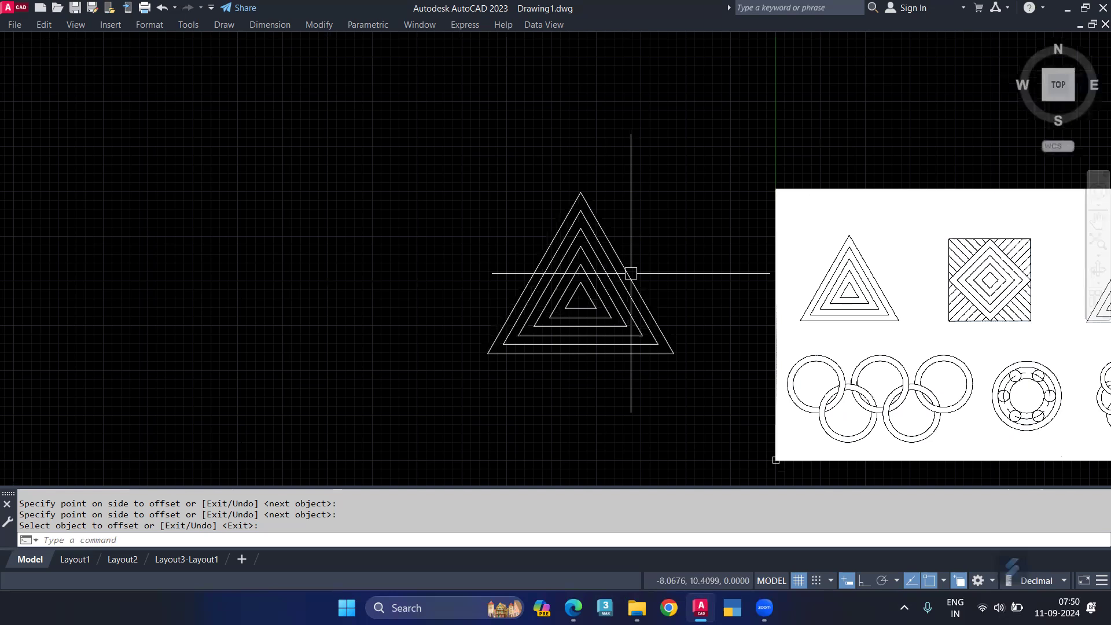
middle_drag(630, 273, 369, 303)
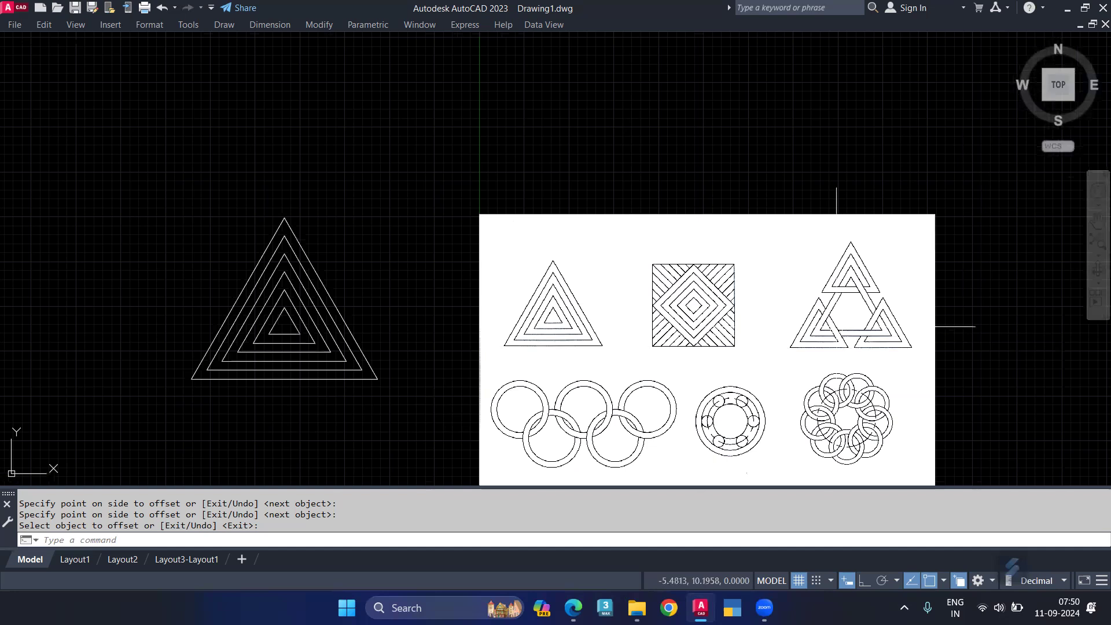
middle_drag(894, 342, 654, 356)
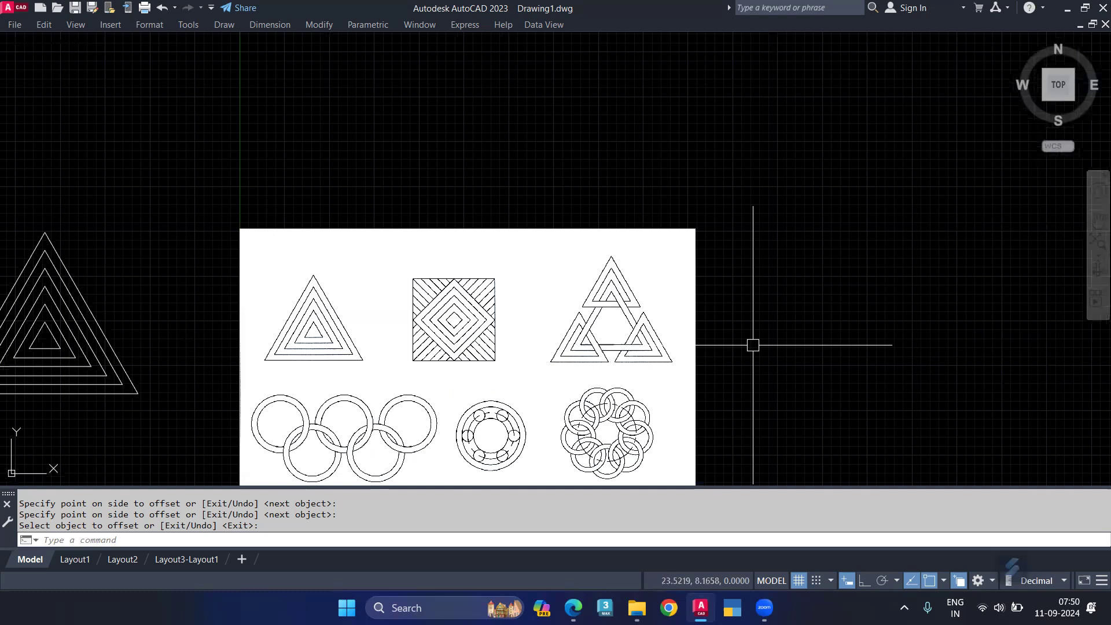
Step: Draw a 3-sided polygon inscribed in a circle of radius 6 in the empty area east of the reference image
scroll(773, 346, up, 2)
text(POL)
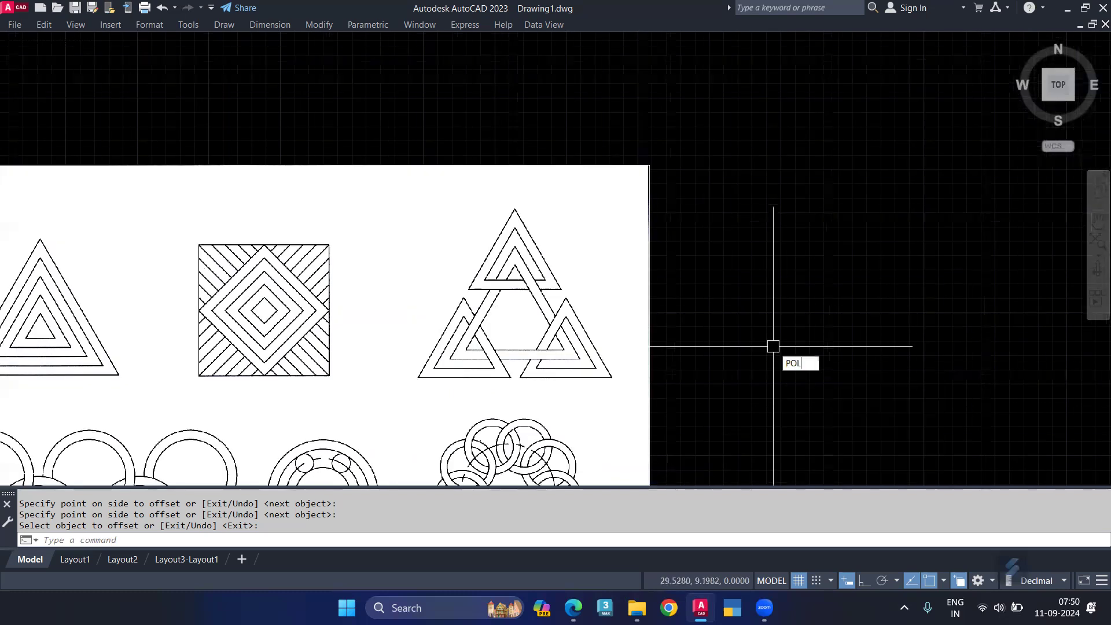
key(Return)
key(Return)
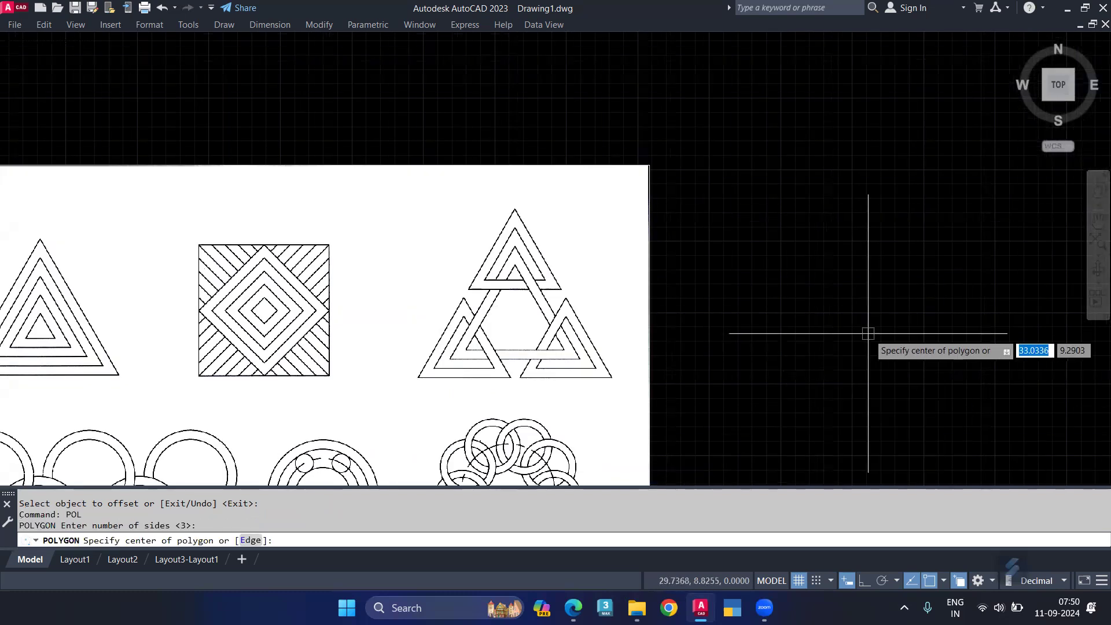
click(926, 333)
key(Down)
key(Return)
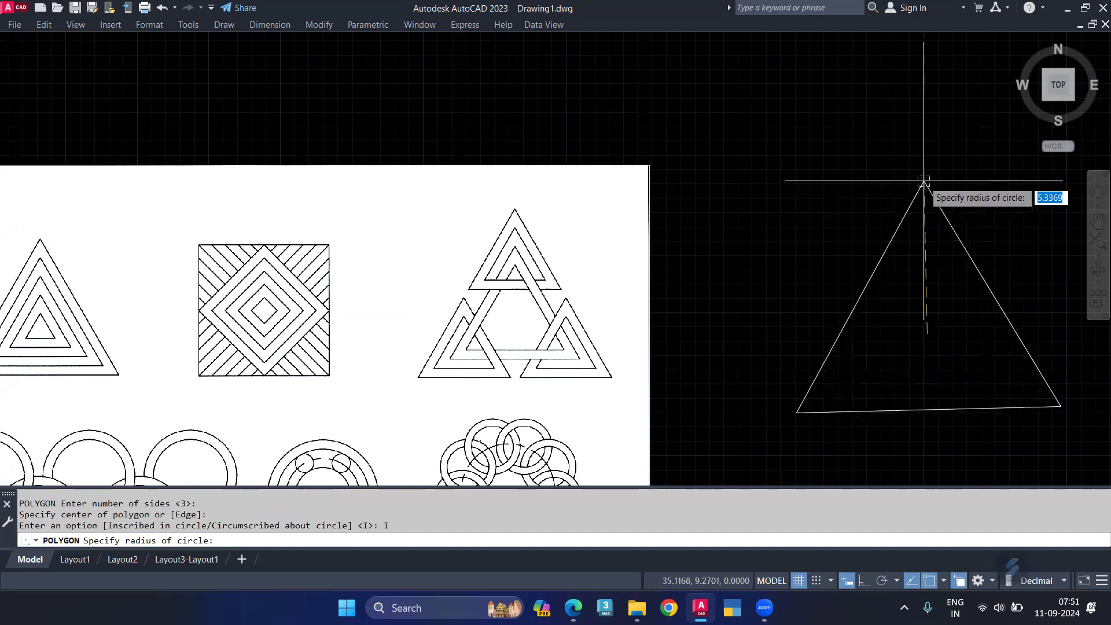
text(6)
key(Return)
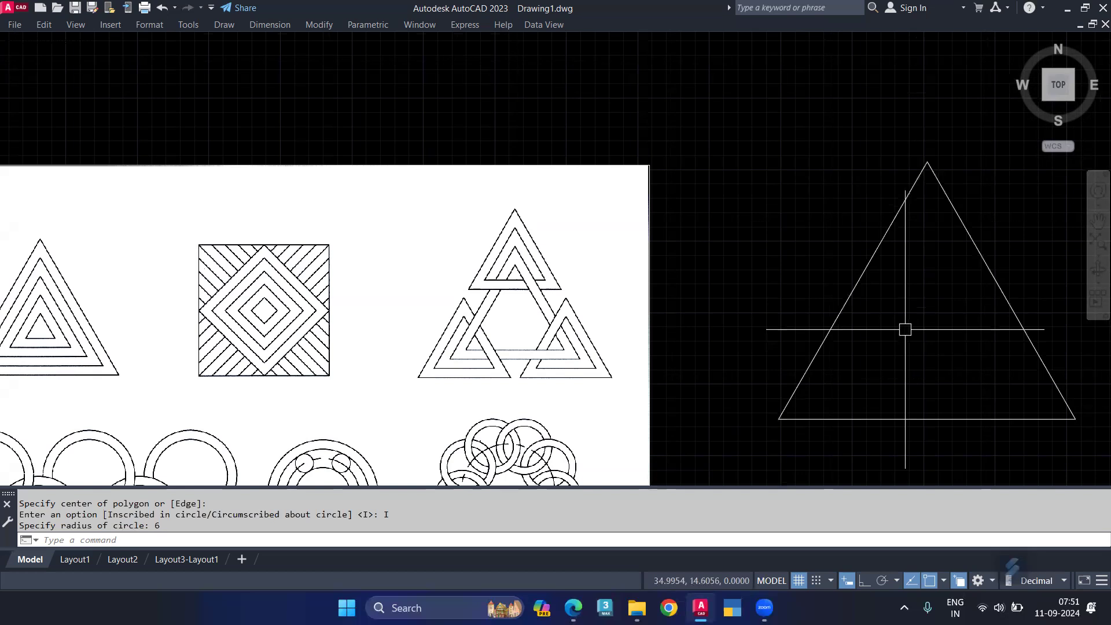
Step: Draw an upright 3-sided polygon centred on the large triangle's lower-left corner, inscribed in a circle of radius 3, with Ortho on
key(Return)
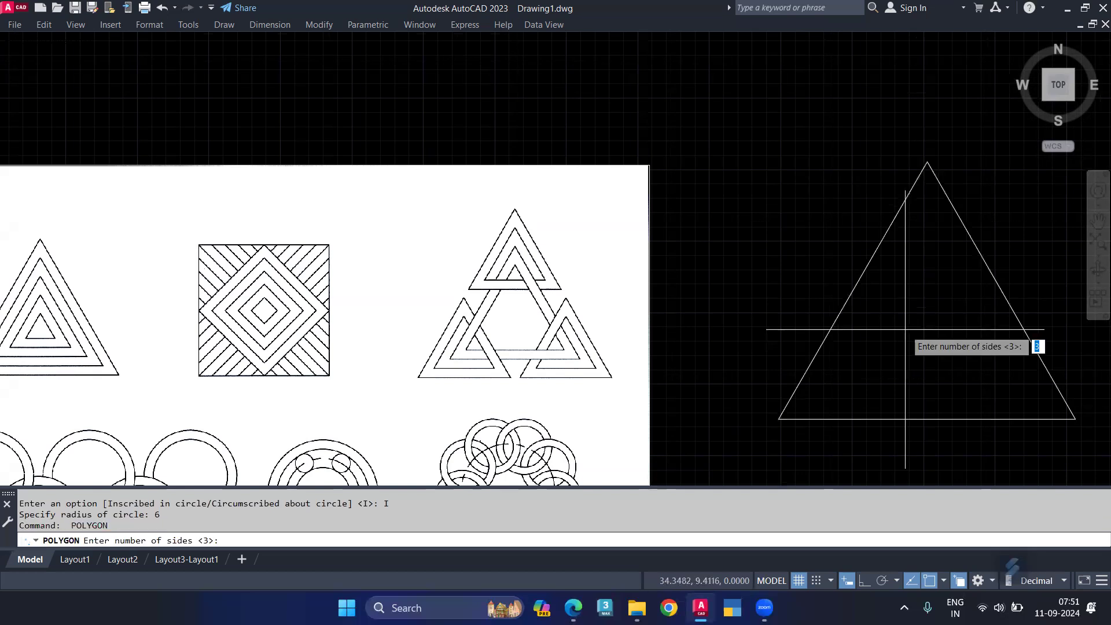
key(Return)
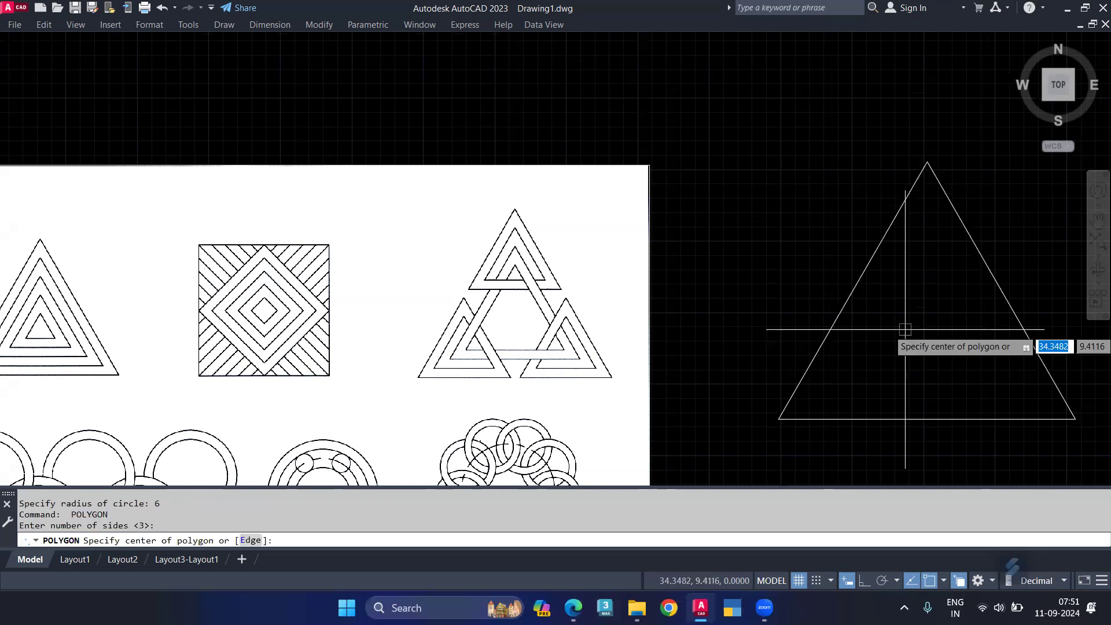
click(778, 418)
click(821, 456)
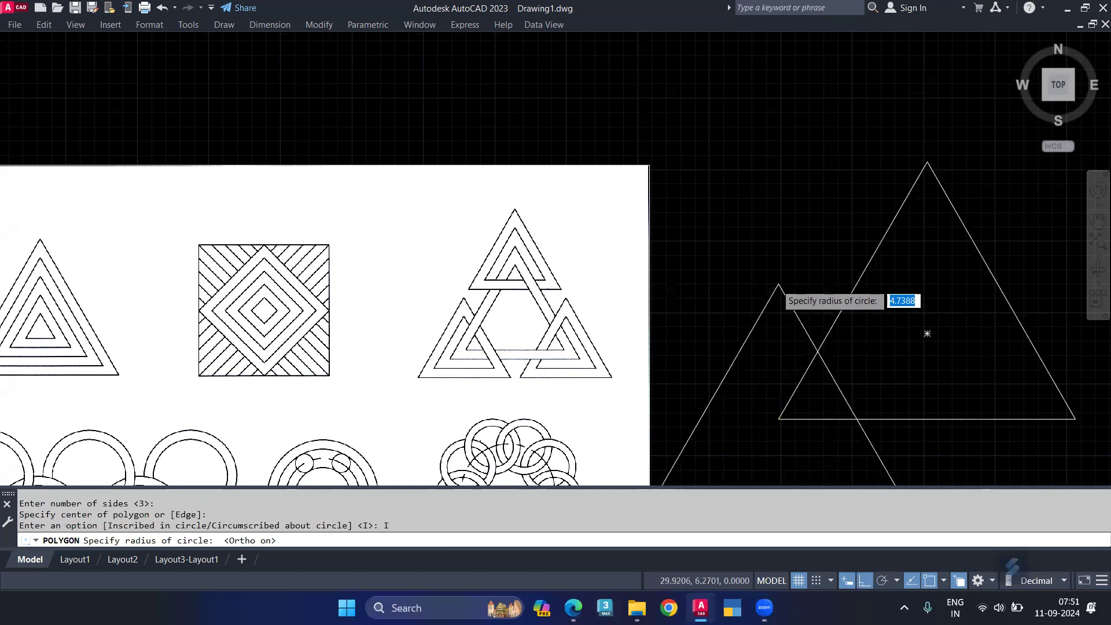
key(F8)
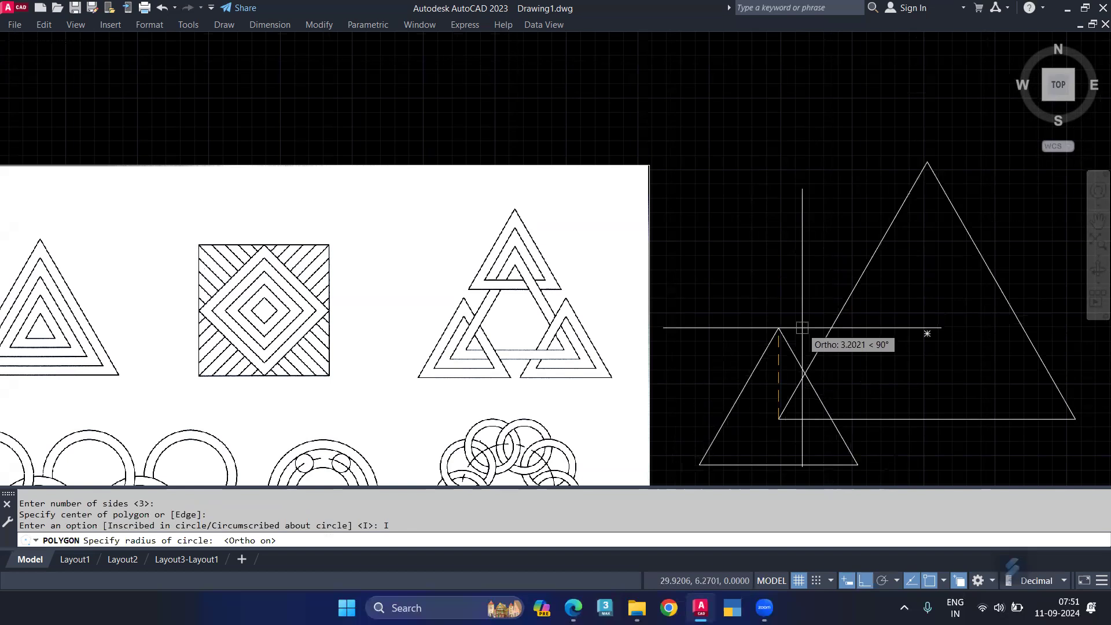
text(3)
key(Return)
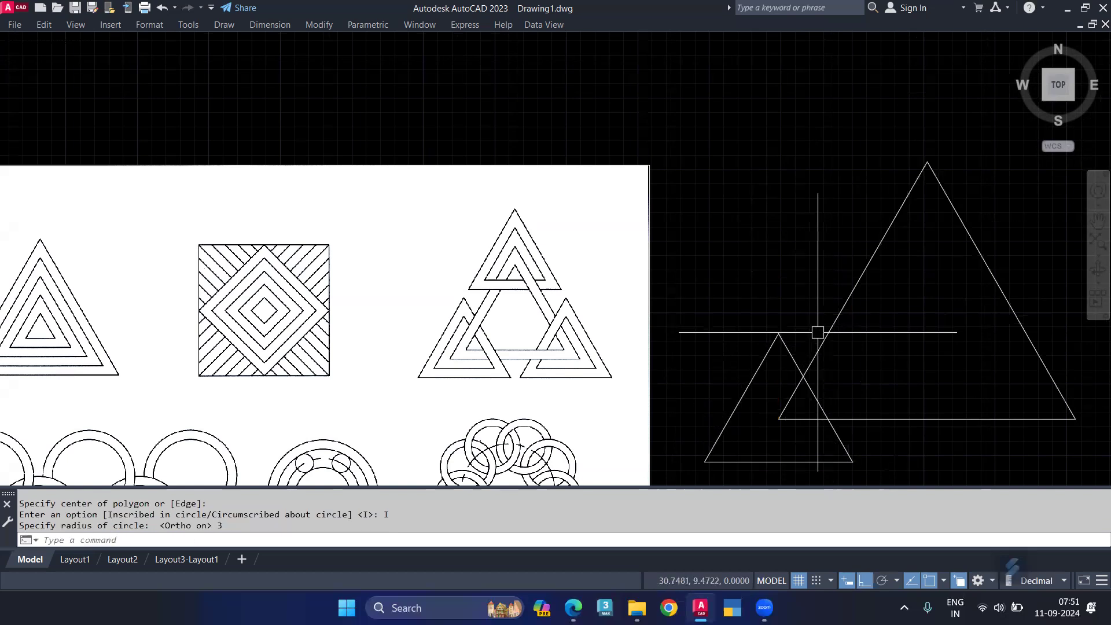
click(819, 407)
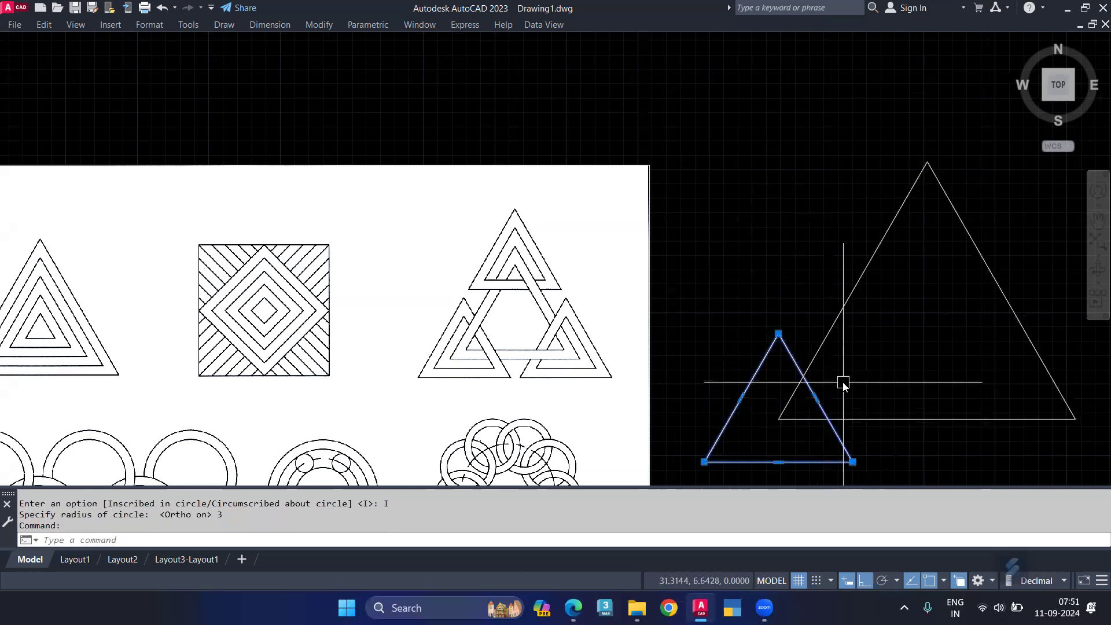
text(o)
key(Return)
text(1)
key(Return)
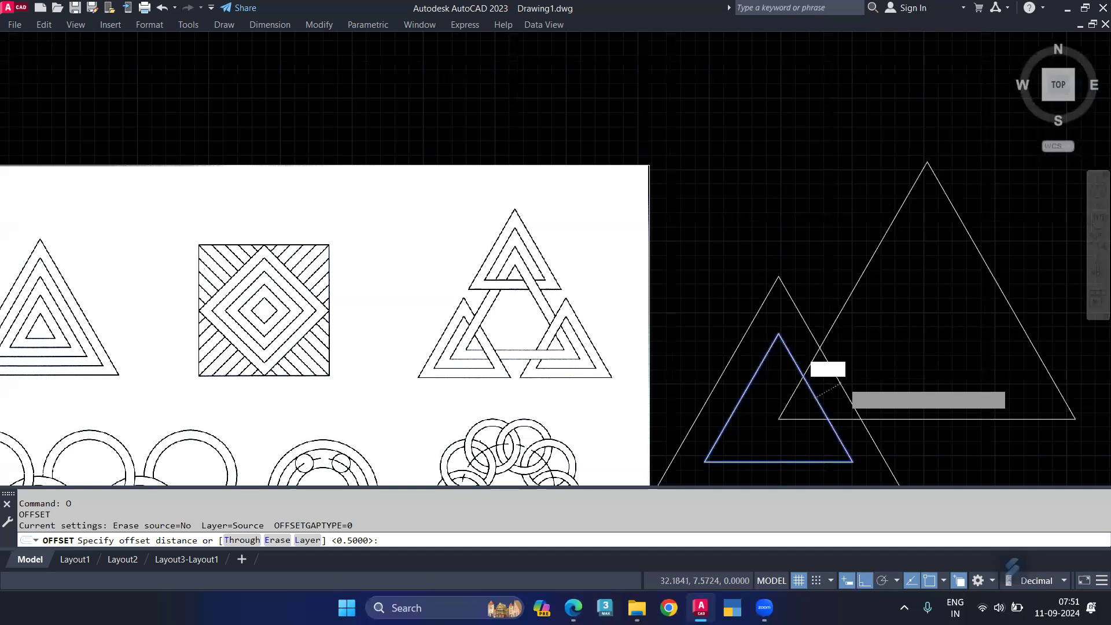
click(819, 405)
key(Escape)
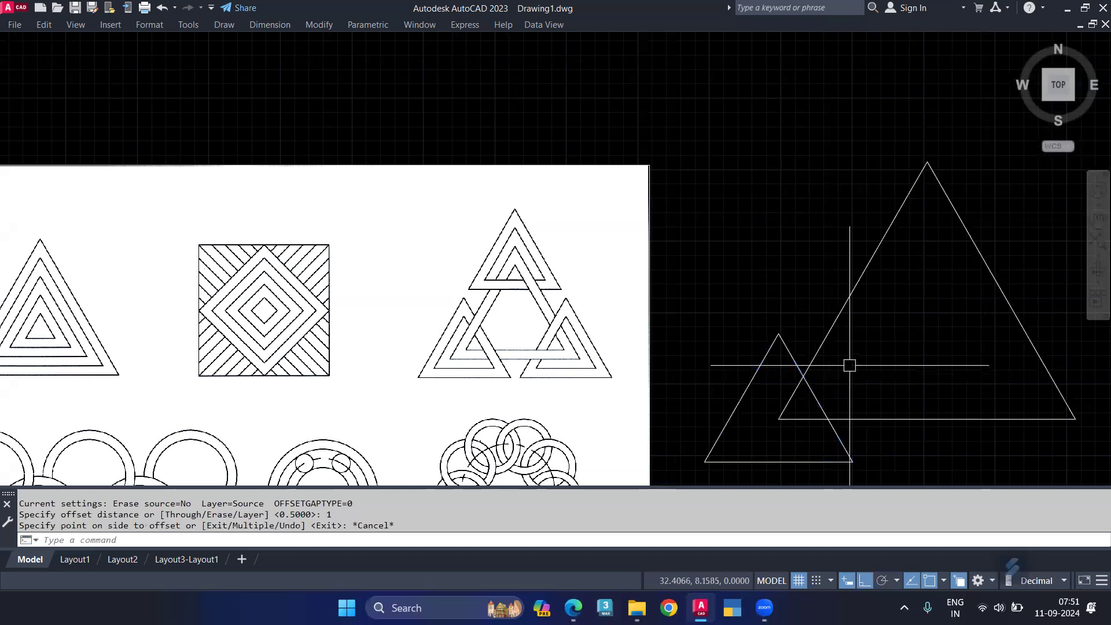
Step: Offset the small triangle and the large triangle outward by 0.5 each and end the command
key(Return)
text(.5)
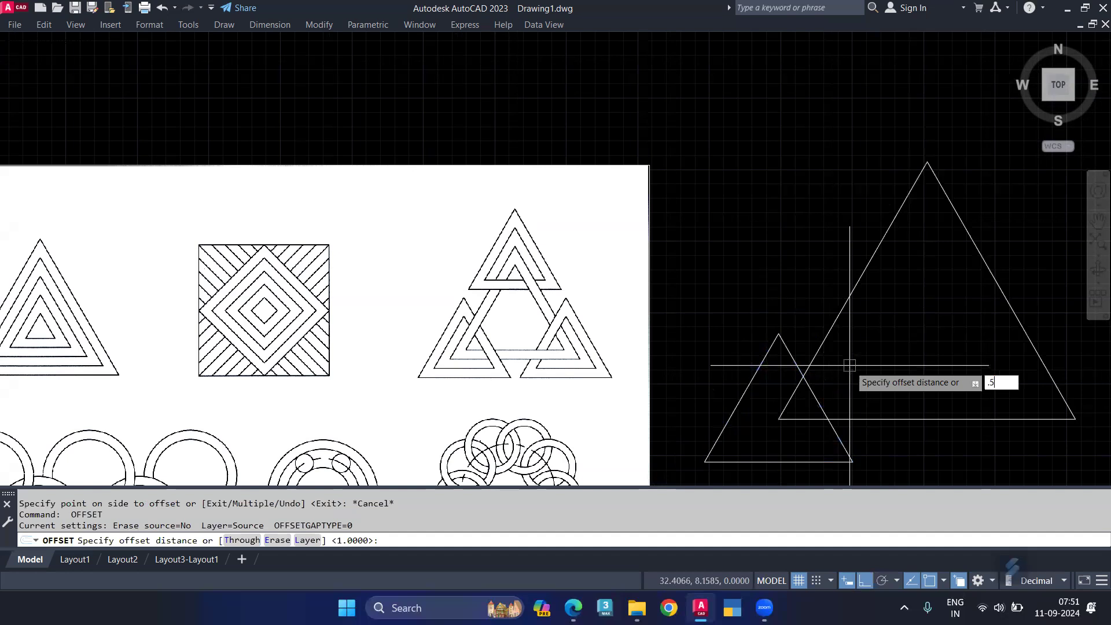
key(Return)
click(822, 397)
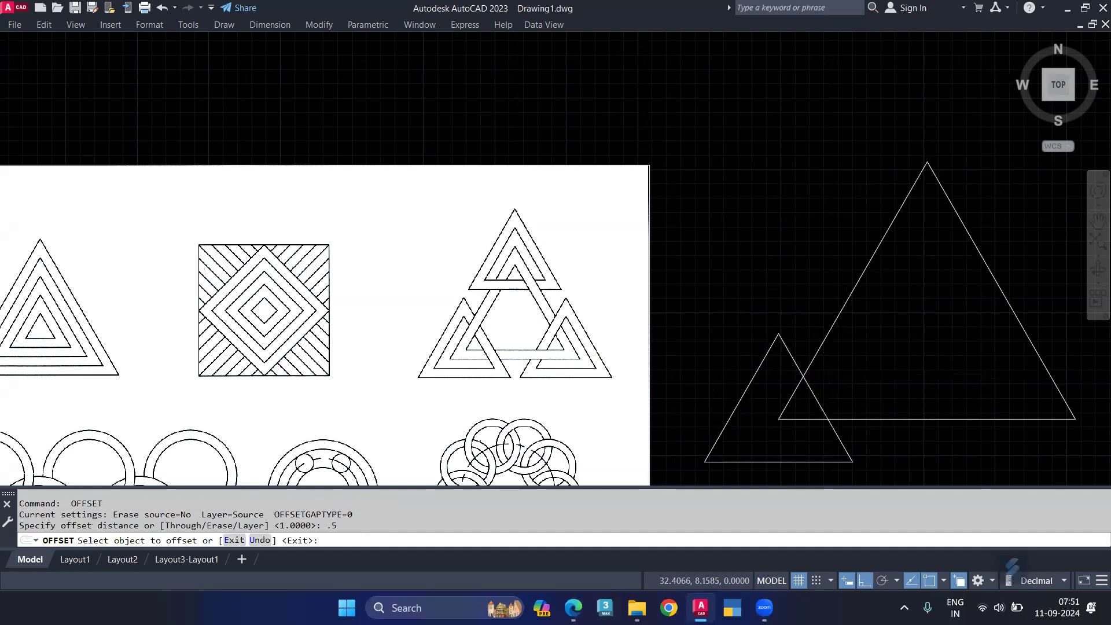
click(844, 367)
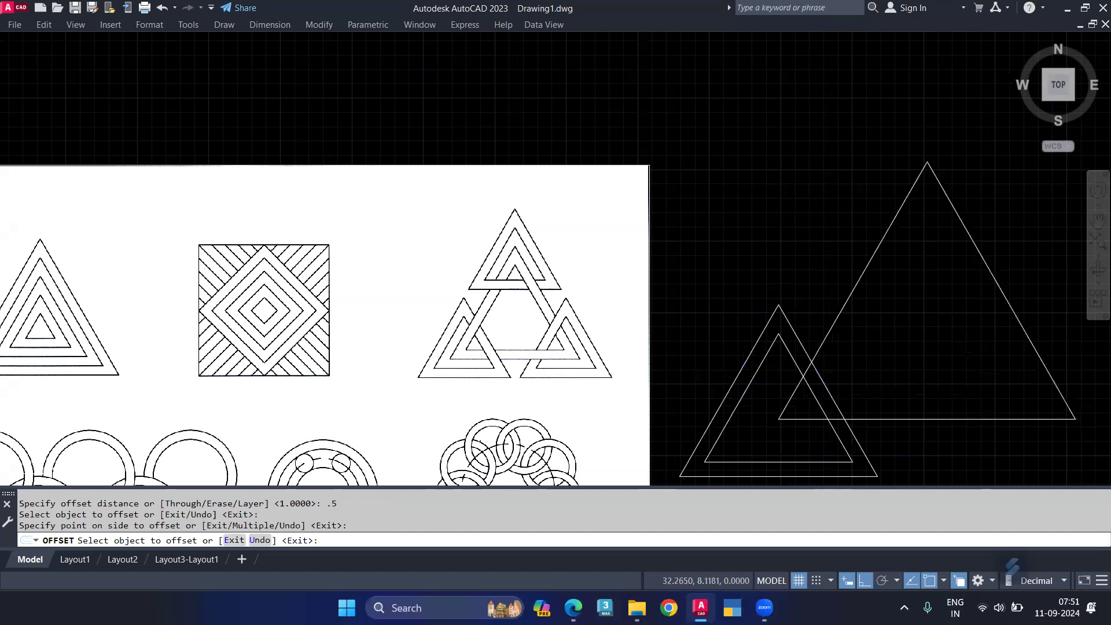
click(829, 329)
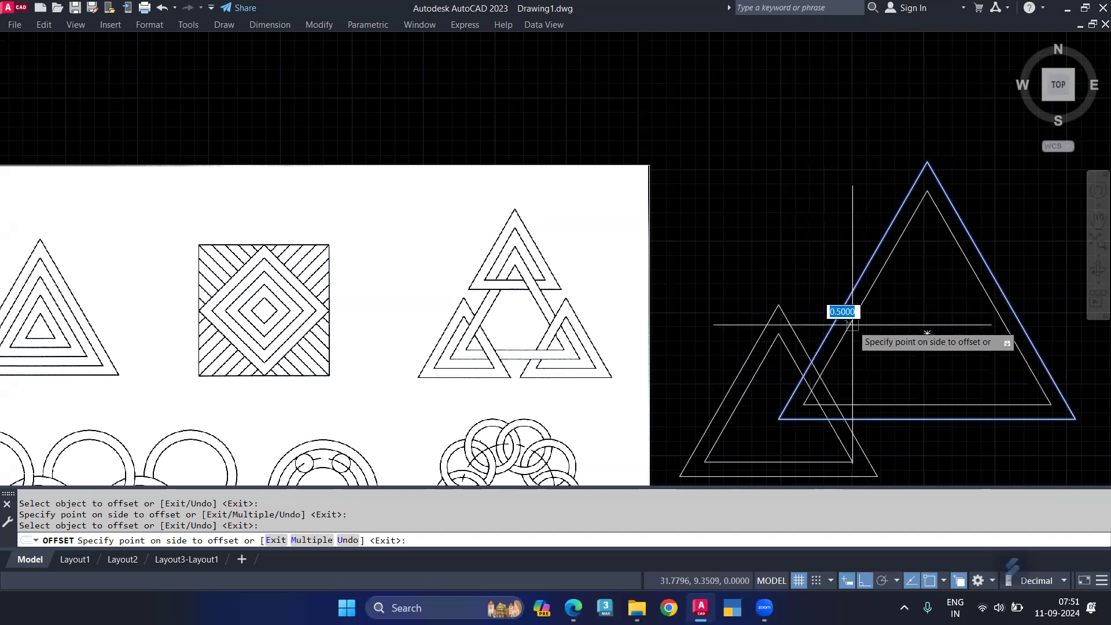
click(799, 250)
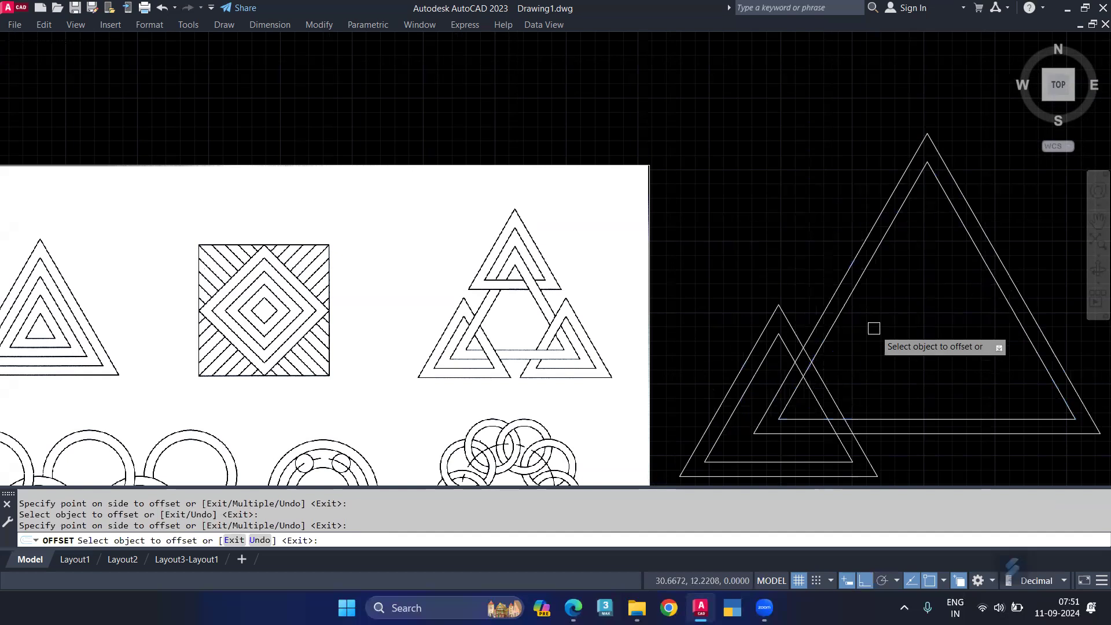
key(Escape)
Step: Copy the small triangle pair from the original large triangle's lower-left corner to its apex and its lower-right corner
click(779, 334)
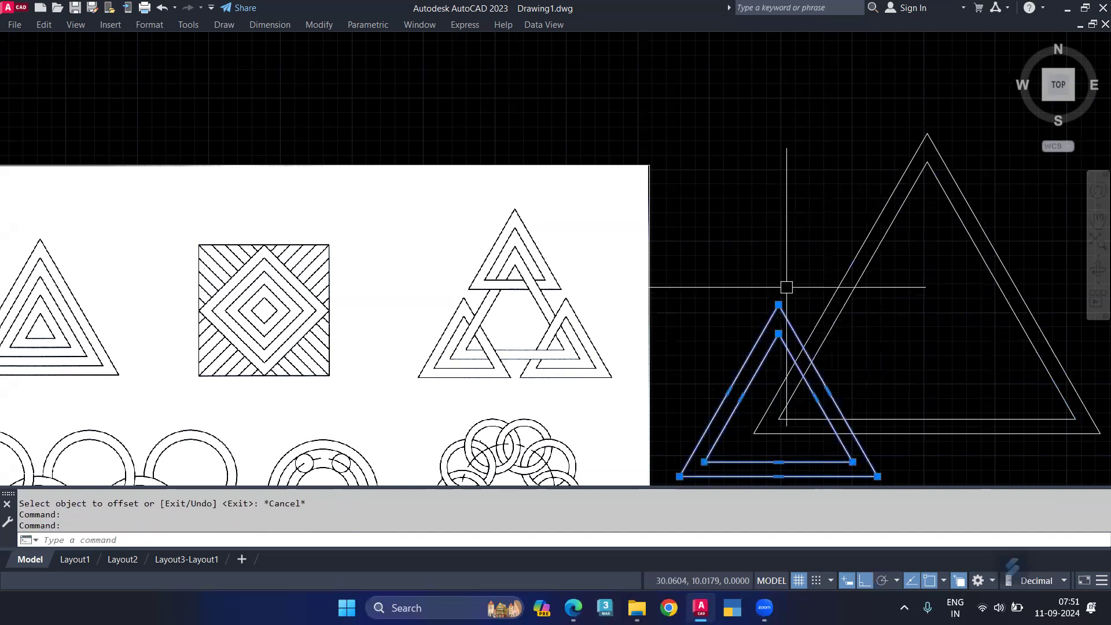
text(CO)
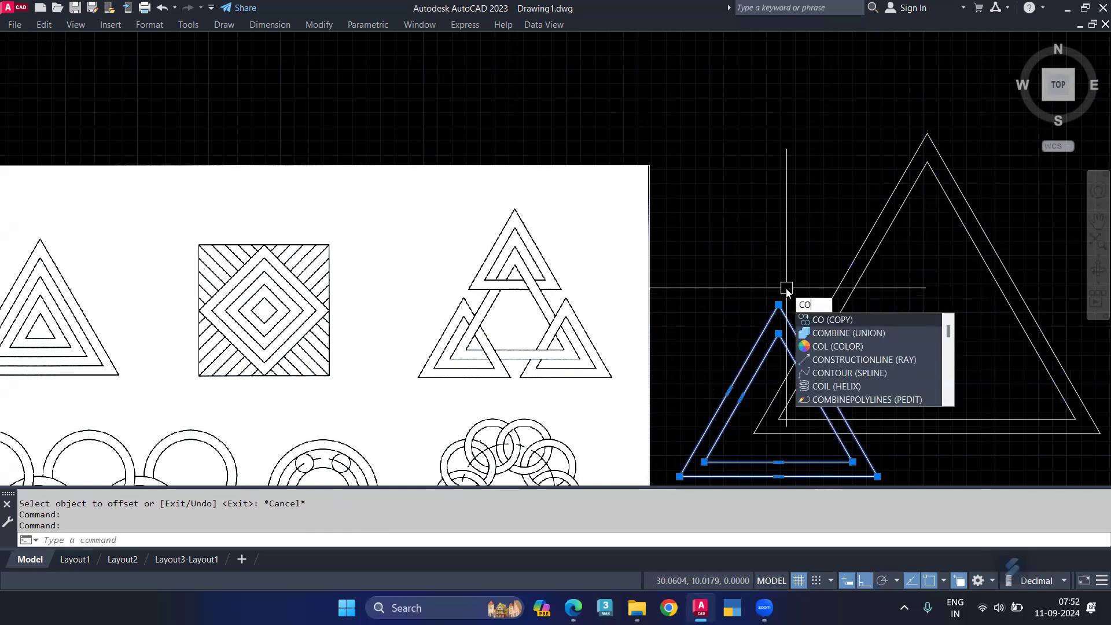
click(863, 319)
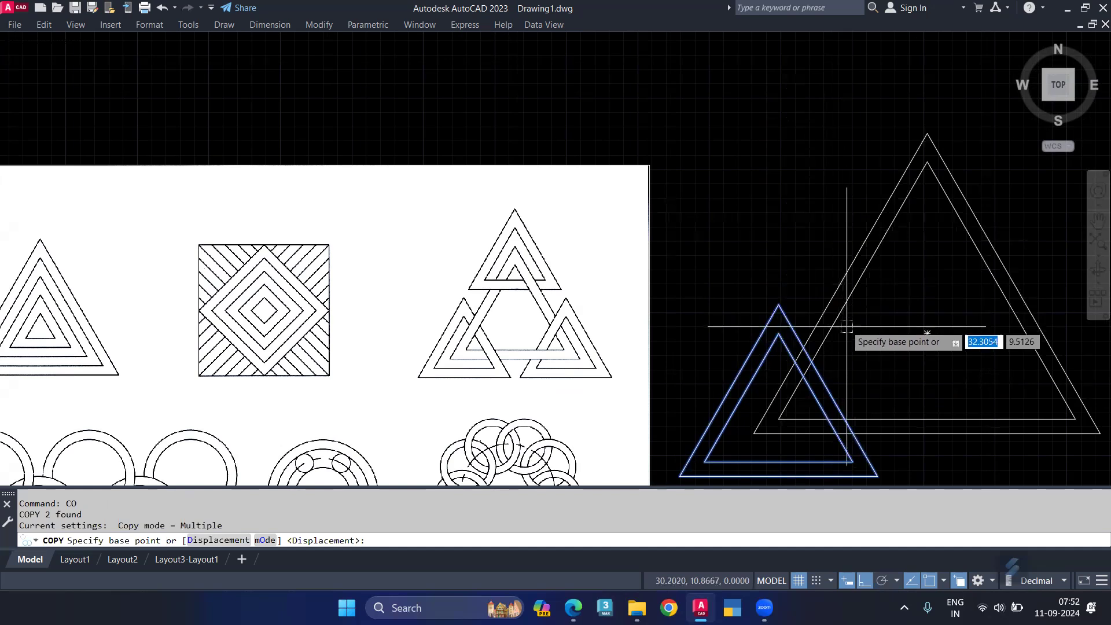
click(778, 419)
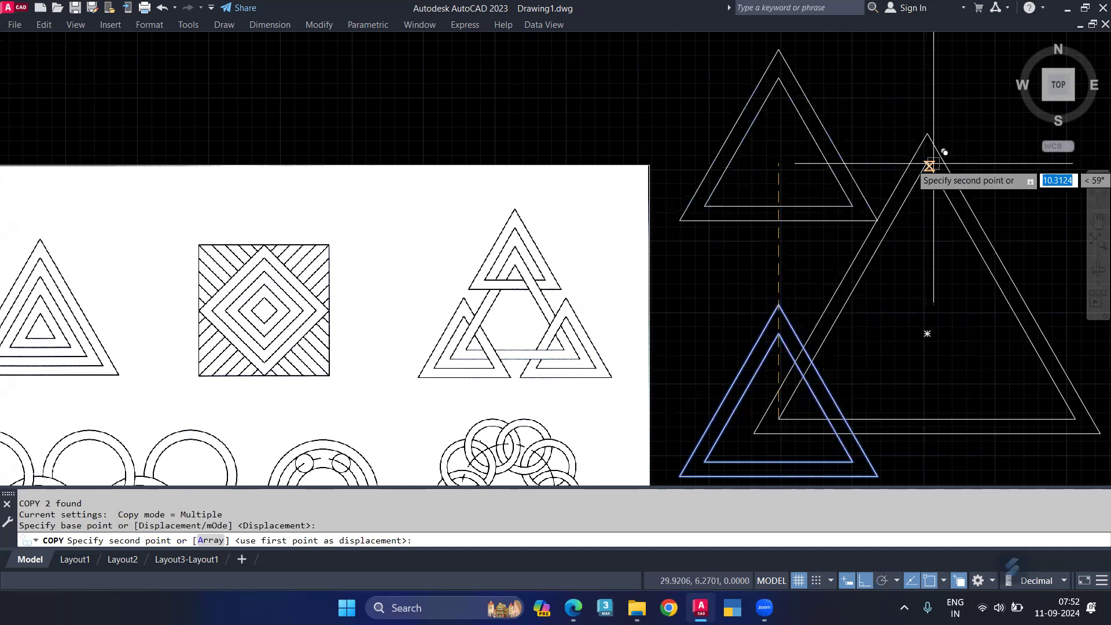
click(927, 164)
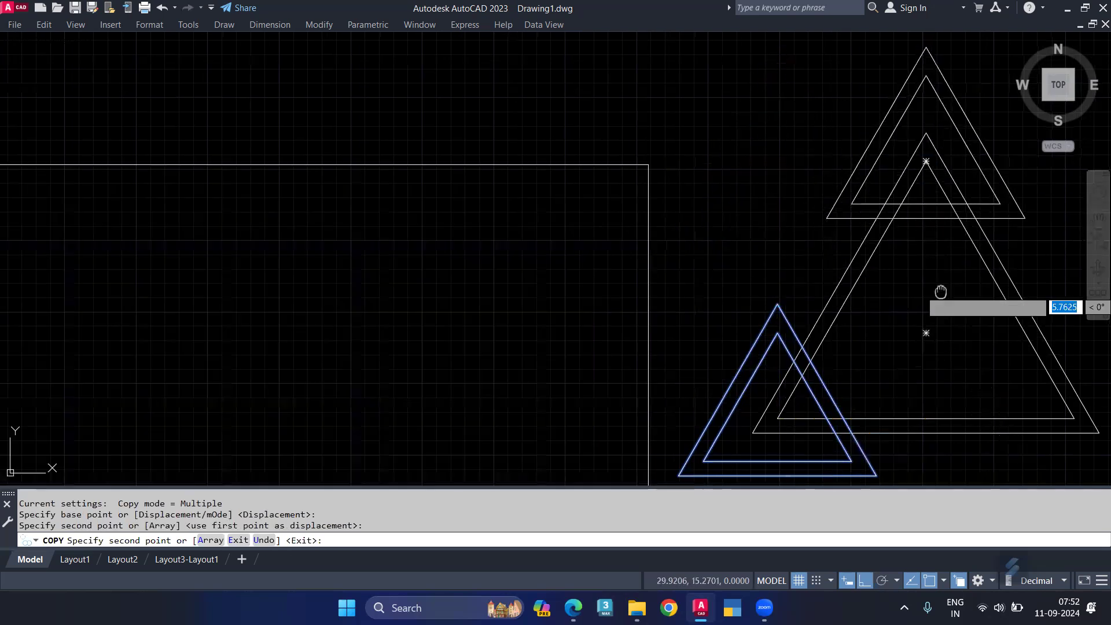
middle_drag(986, 316, 807, 210)
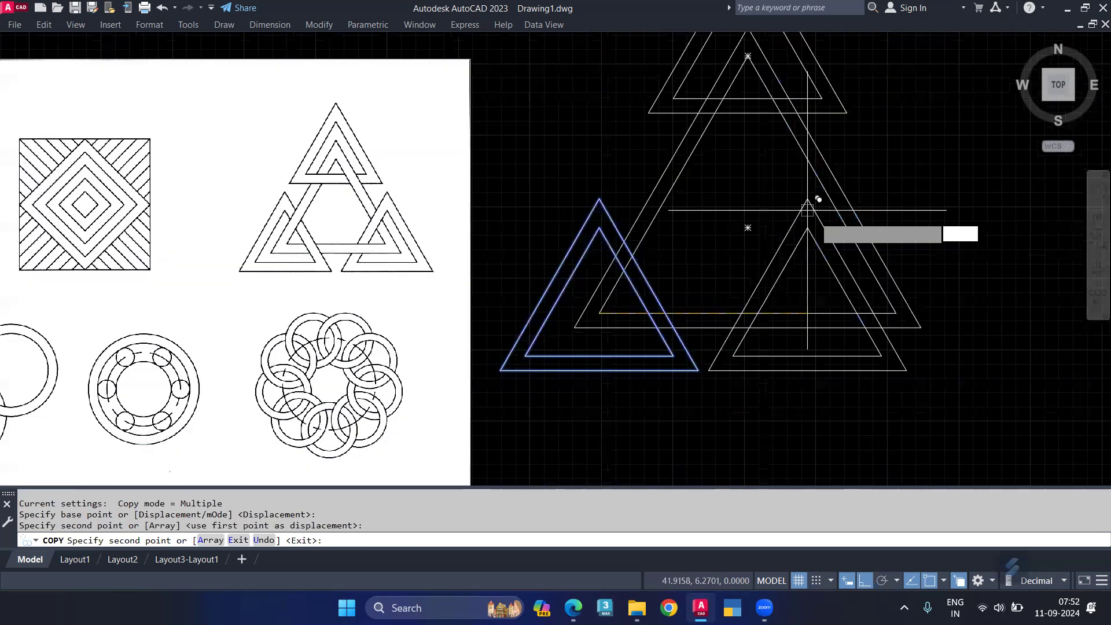
click(896, 313)
key(Return)
Step: Trim the top triangle pair's base lines where they pass between the large pair's two right-hand sides
scroll(829, 271, down, 2)
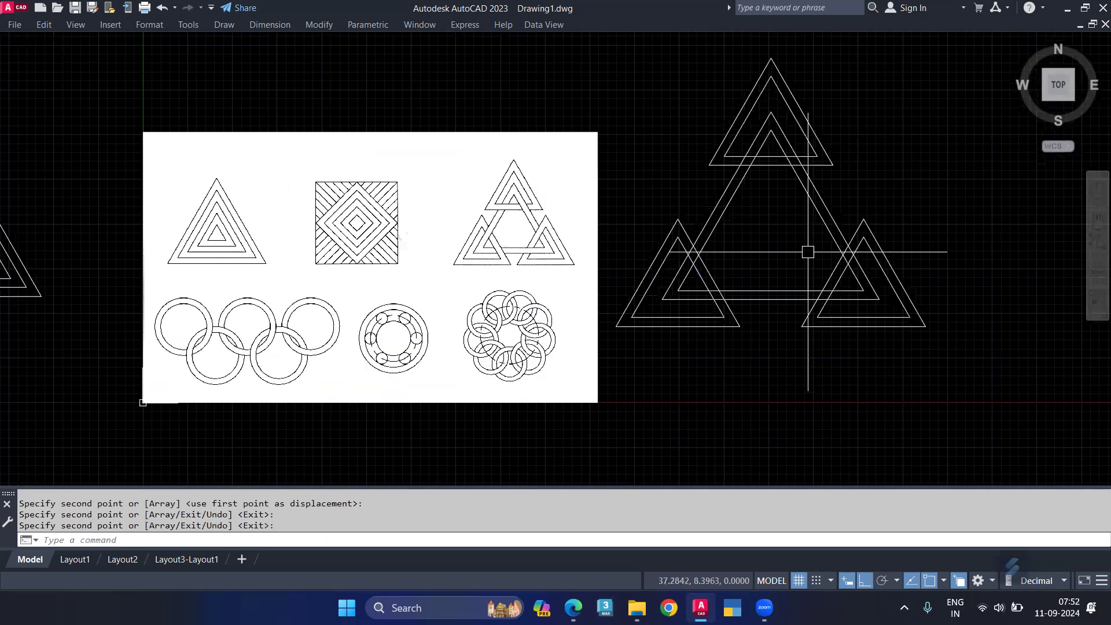
middle_drag(808, 252, 830, 298)
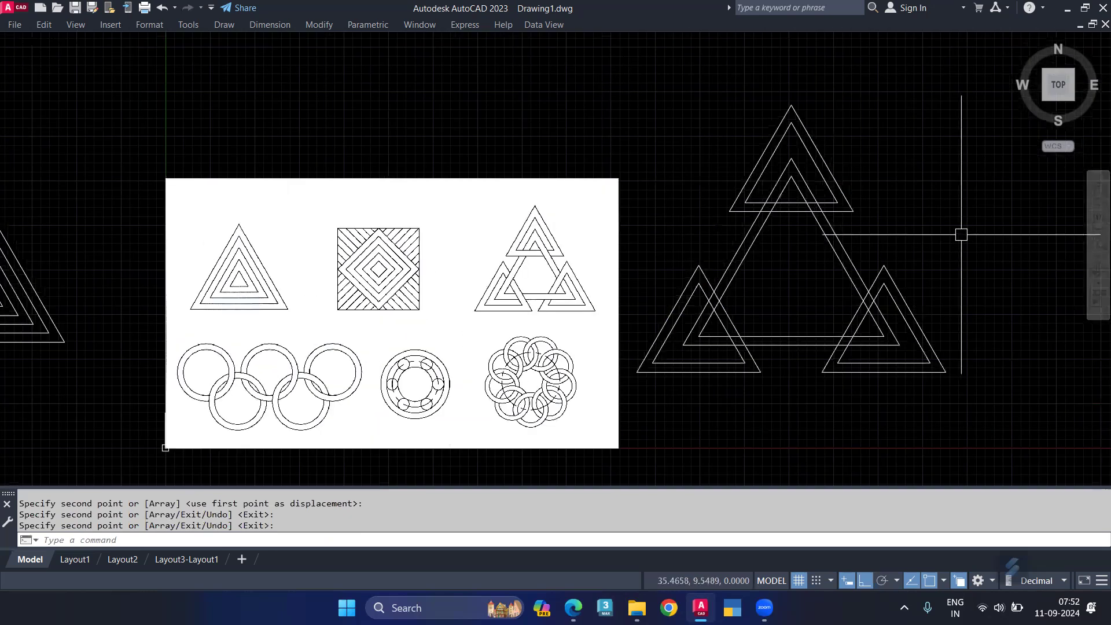
text(TR)
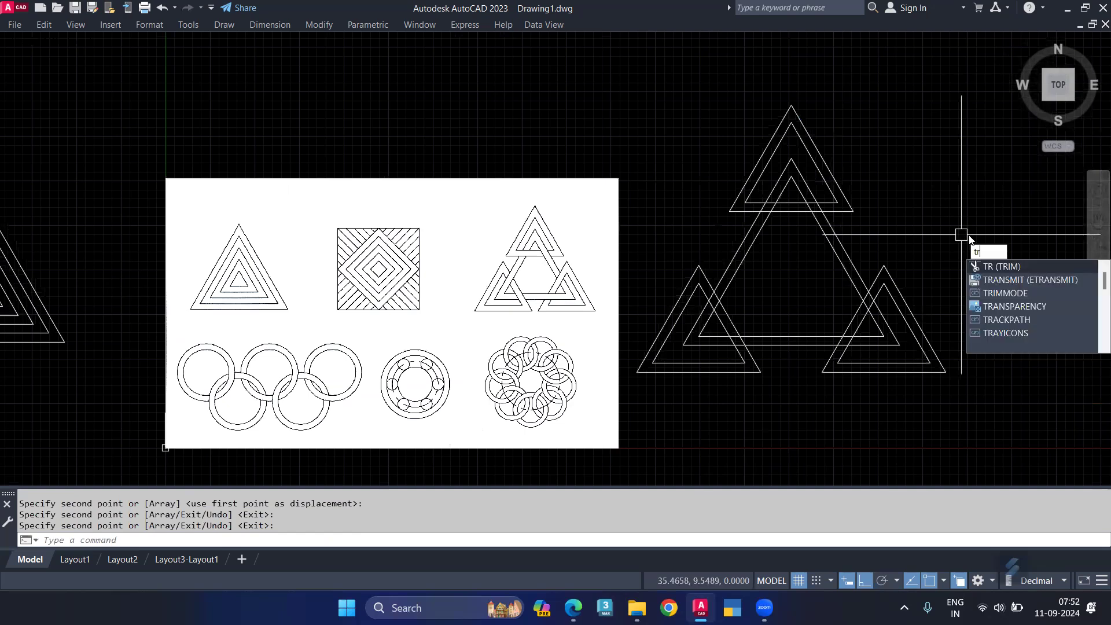
click(1007, 266)
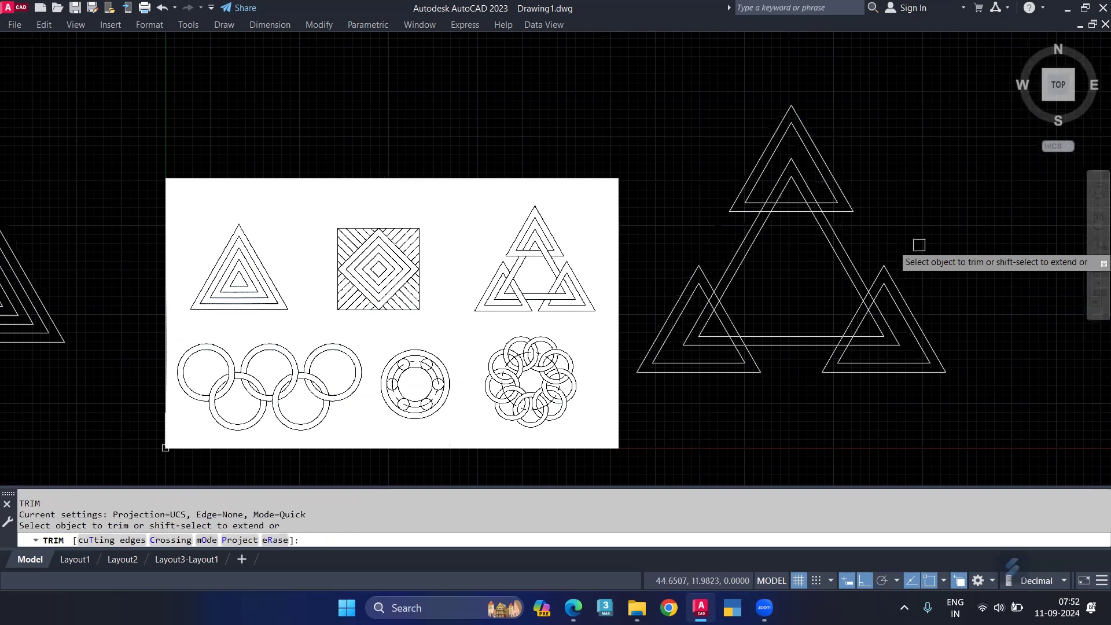
scroll(814, 209, up, 2)
scroll(812, 205, up, 3)
drag(801, 168, 865, 266)
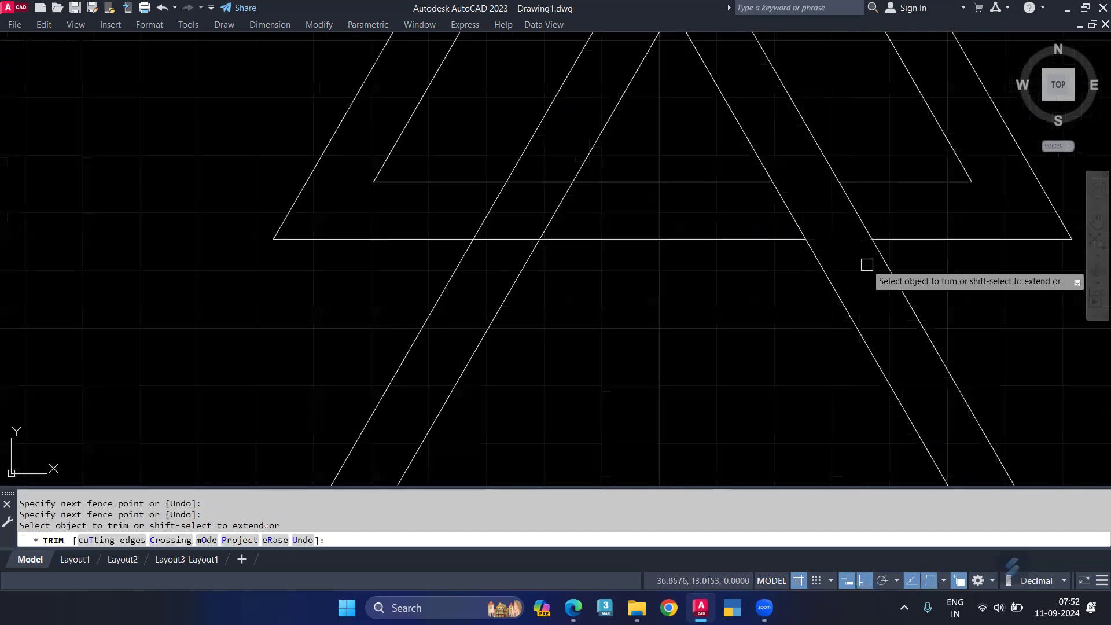
Step: At the lower-right triangle pair, trim the large pair's sides at the upper crossing and the small pair's sides between the large base lines
scroll(831, 241, down, 2)
scroll(817, 276, down, 3)
scroll(925, 307, up, 5)
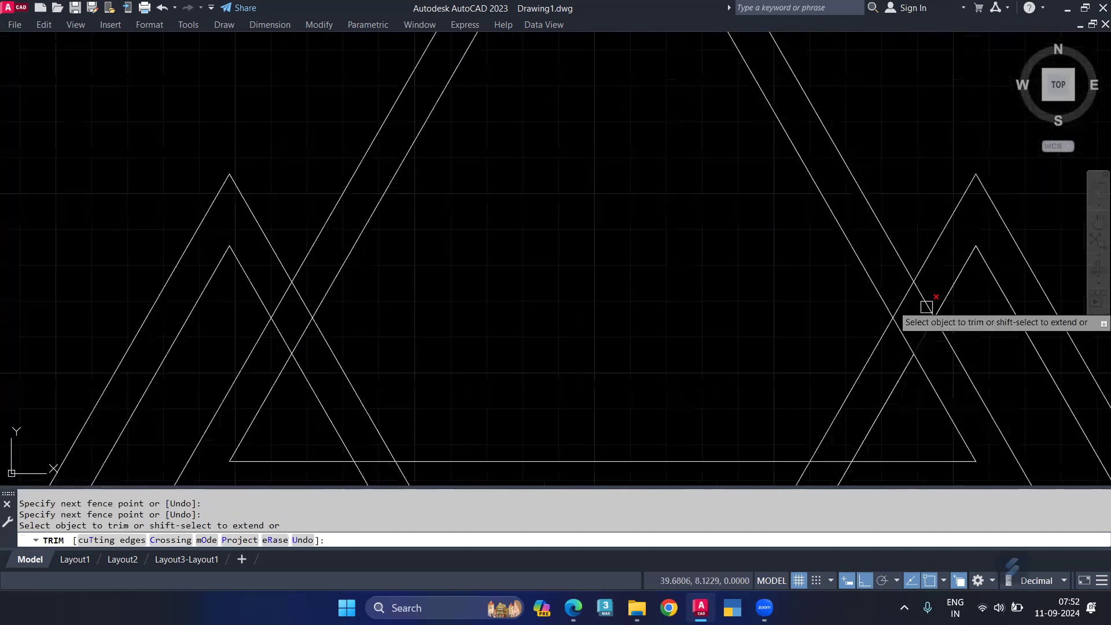
scroll(873, 350, down, 3)
scroll(814, 302, up, 6)
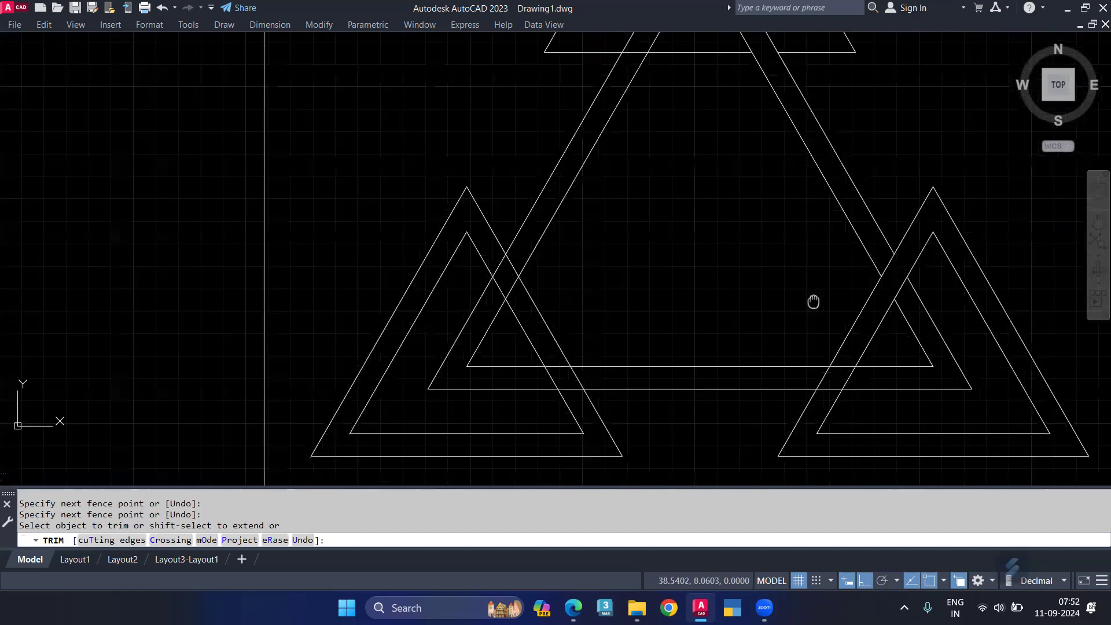
drag(877, 374, 726, 376)
Step: At the lower-left triangle pair, trim the large base lines inside the small pair's band and the small sides inside the large pair's left band
middle_drag(553, 349, 779, 340)
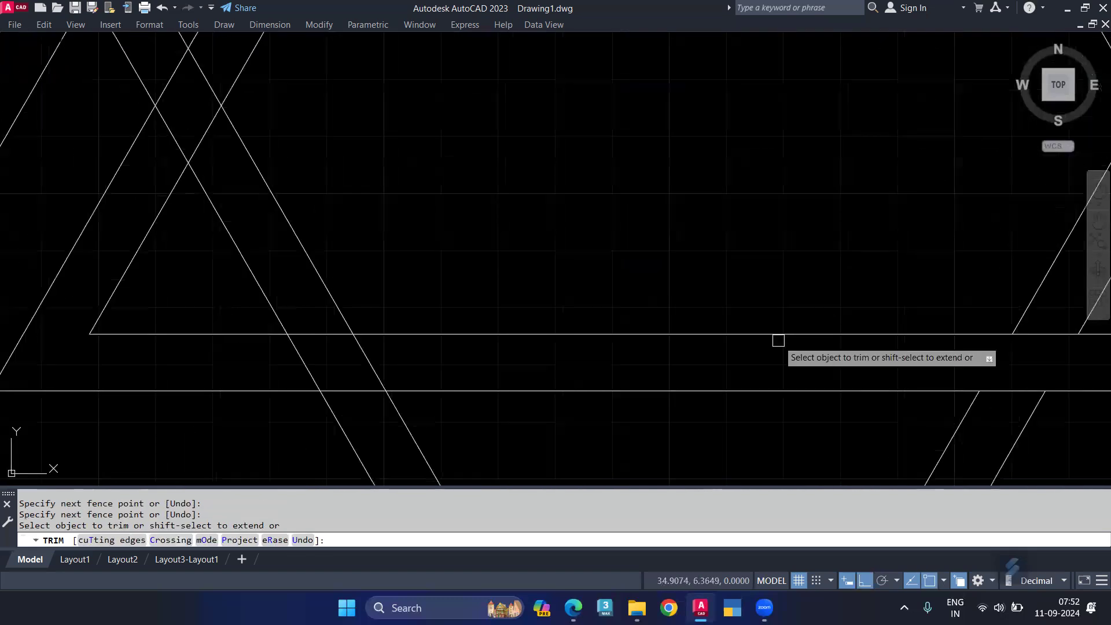
mouse_move(380, 423)
mouse_down()
mouse_move(379, 399)
mouse_move(323, 309)
mouse_up()
middle_drag(403, 267, 564, 433)
mouse_move(330, 330)
mouse_down()
mouse_move(359, 255)
mouse_move(382, 235)
mouse_up()
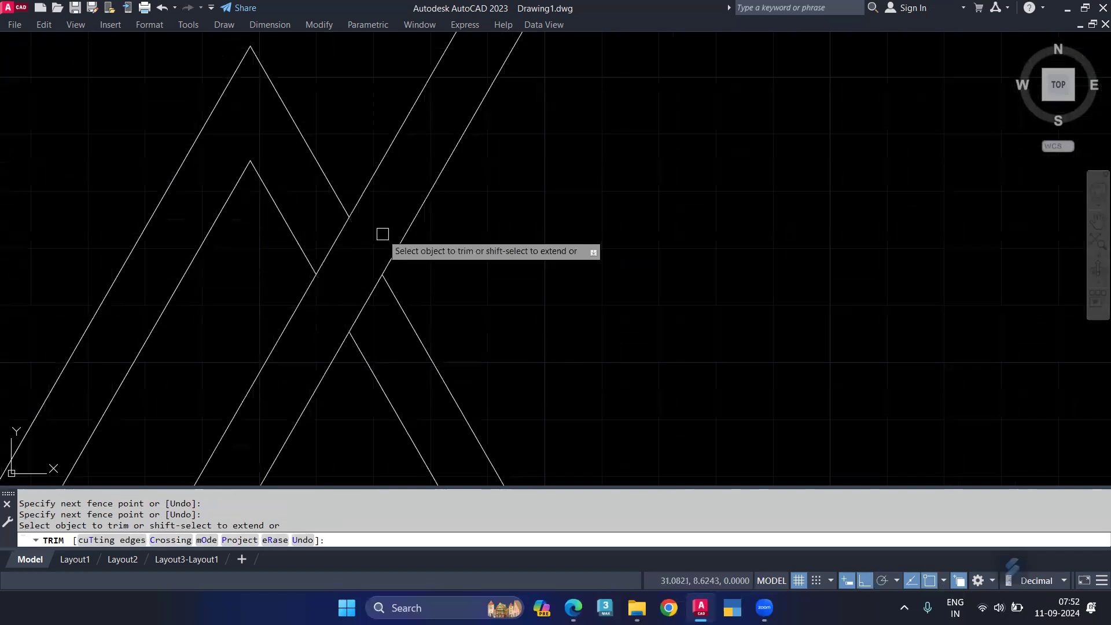
Step: Trim the large pair's left-hand sides where they pass between the top triangle pair's two base lines, completing the interlaced pattern
scroll(381, 226, down, 4)
scroll(380, 215, down, 2)
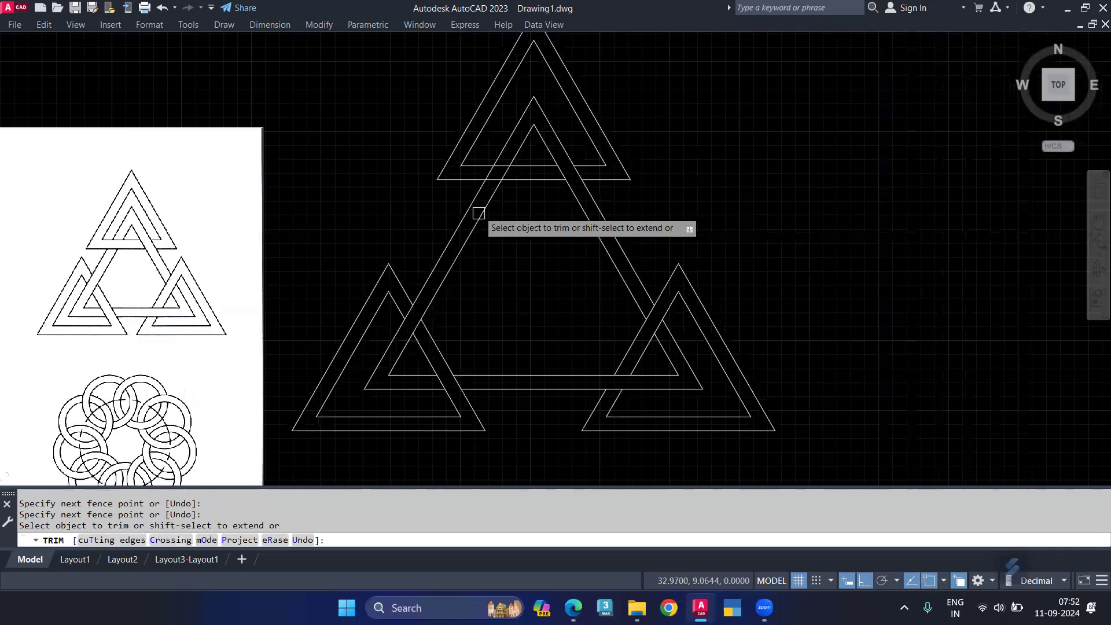
scroll(489, 179, up, 3)
drag(461, 149, 583, 159)
scroll(582, 160, down, 2)
middle_drag(578, 306, 577, 294)
scroll(576, 293, down, 2)
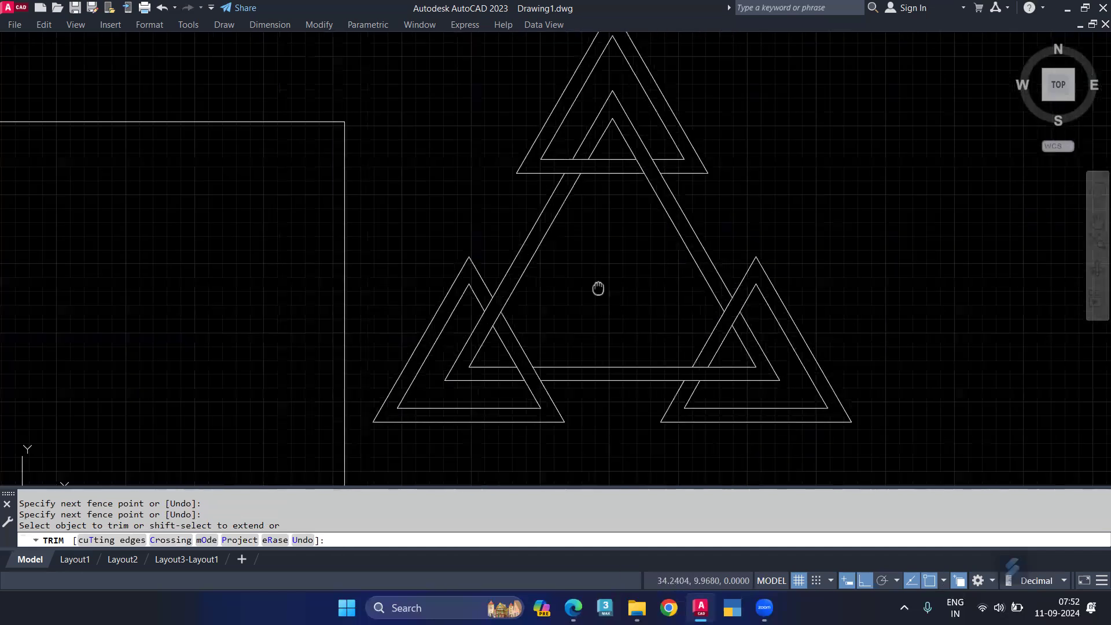
scroll(602, 289, down, 2)
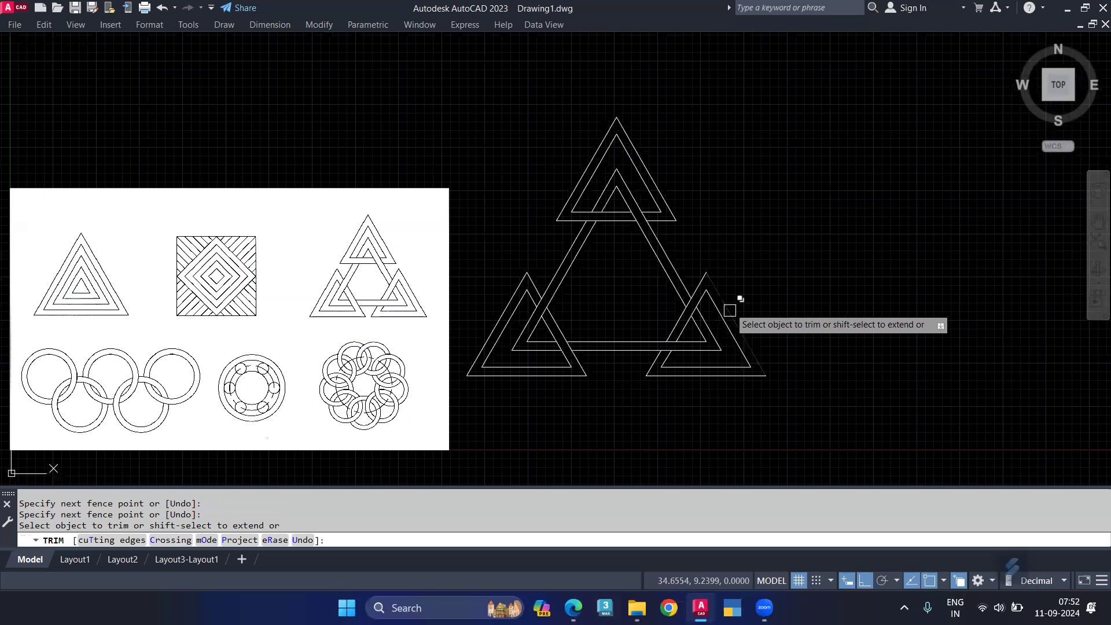
Step: Leave the trimming and draw a circle of radius 3 in the empty area below the reference image
key(Escape)
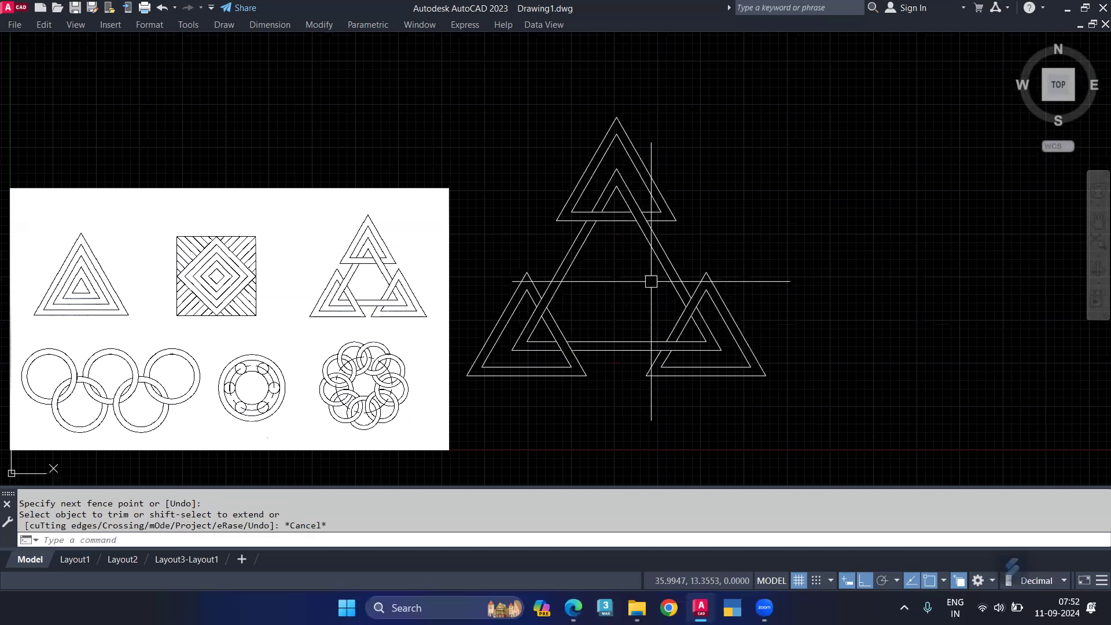
middle_drag(624, 276, 666, 266)
scroll(723, 251, down, 2)
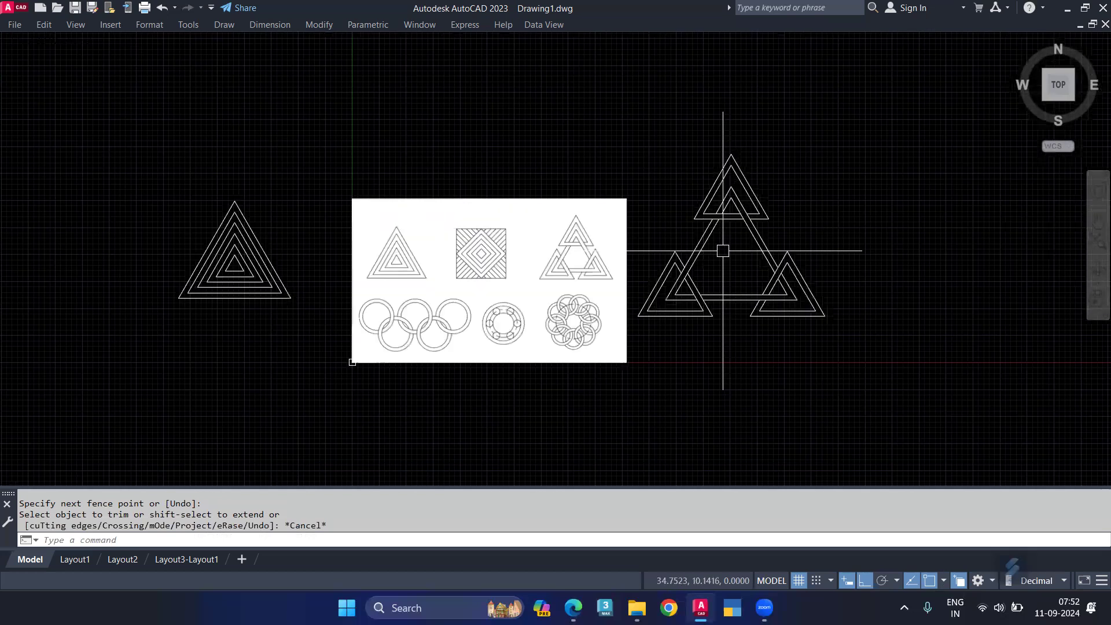
scroll(478, 323, up, 2)
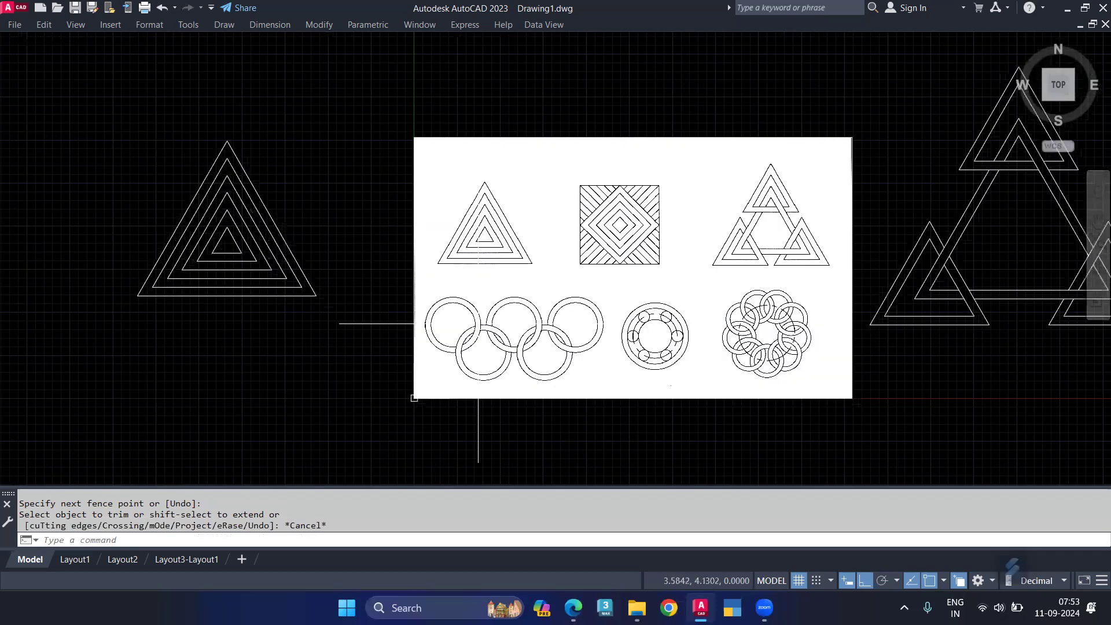
mouse_move(478, 324)
middle_down()
mouse_move(676, 309)
mouse_move(748, 317)
middle_up()
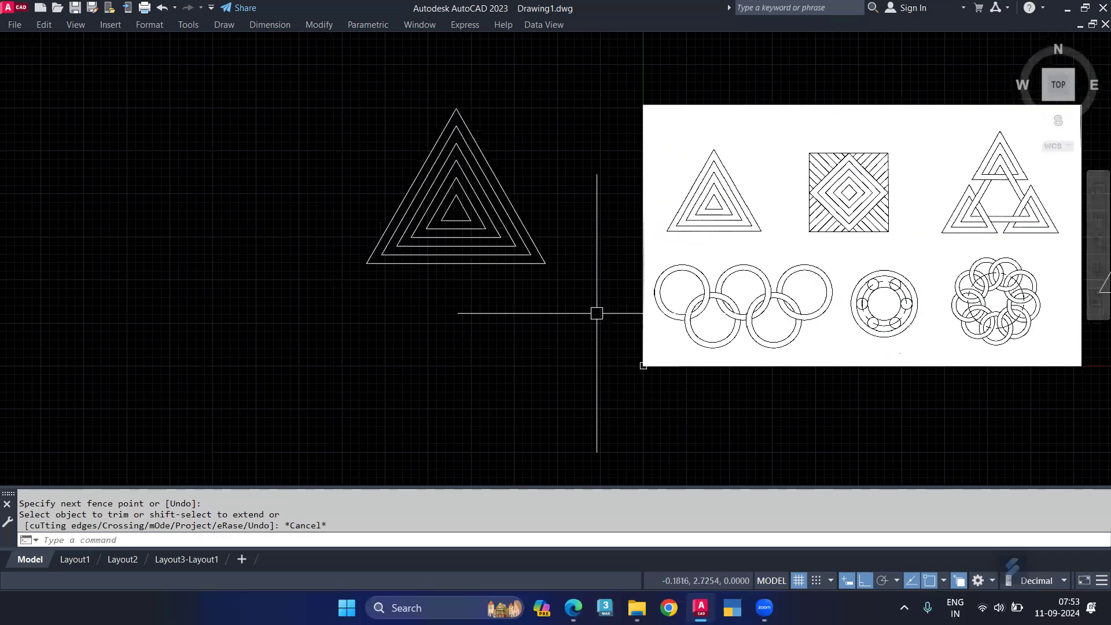
middle_drag(597, 313, 507, 174)
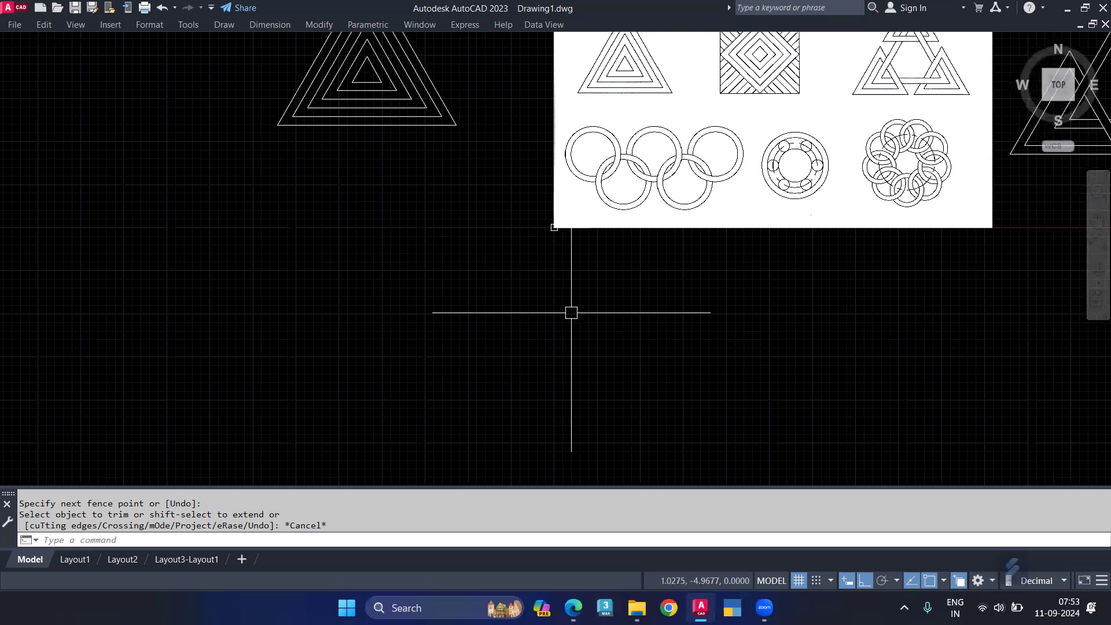
middle_drag(606, 411, 600, 404)
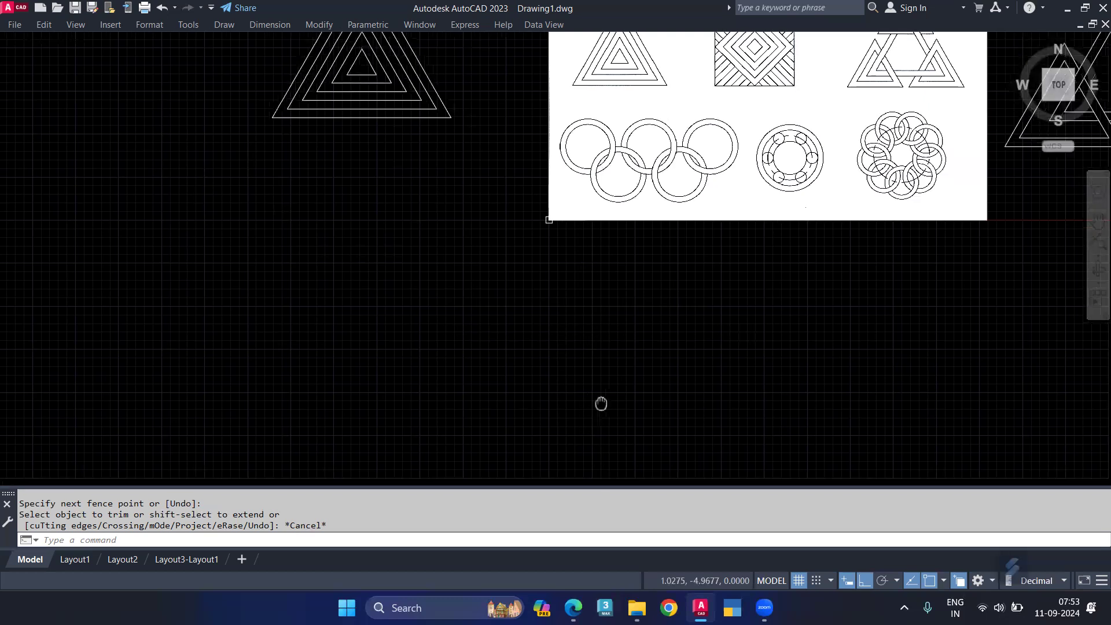
text(c)
key(Return)
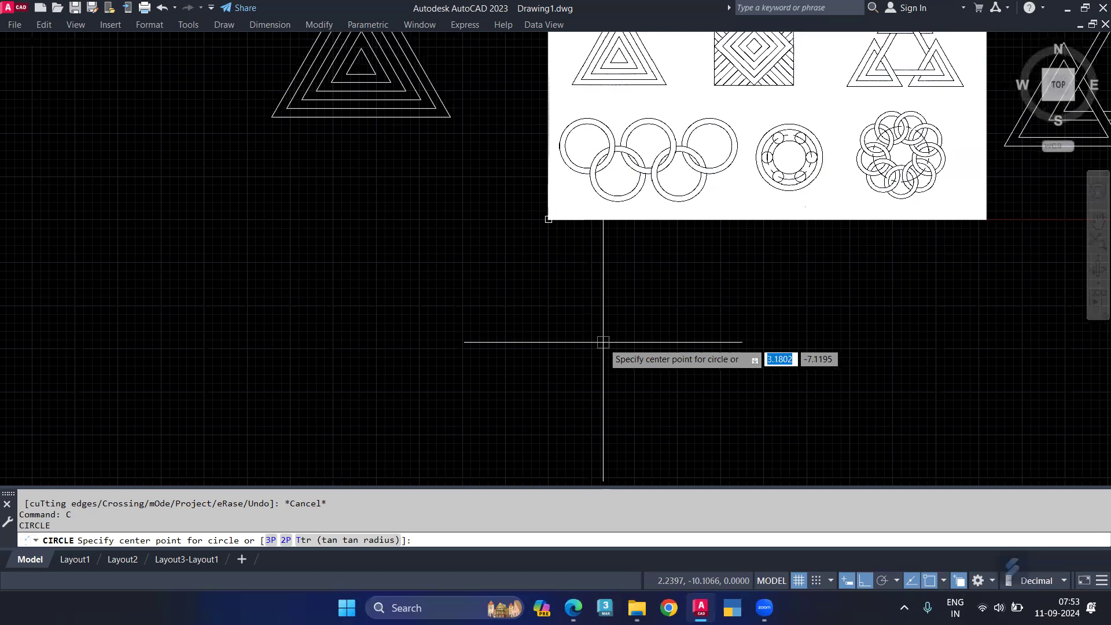
click(603, 342)
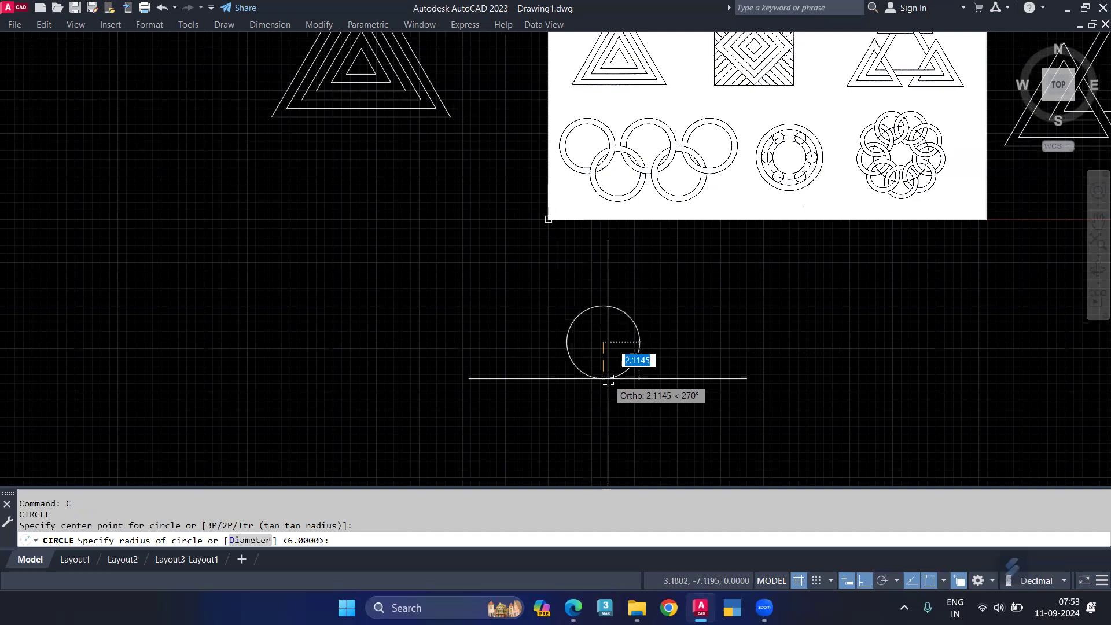
text(3)
key(Return)
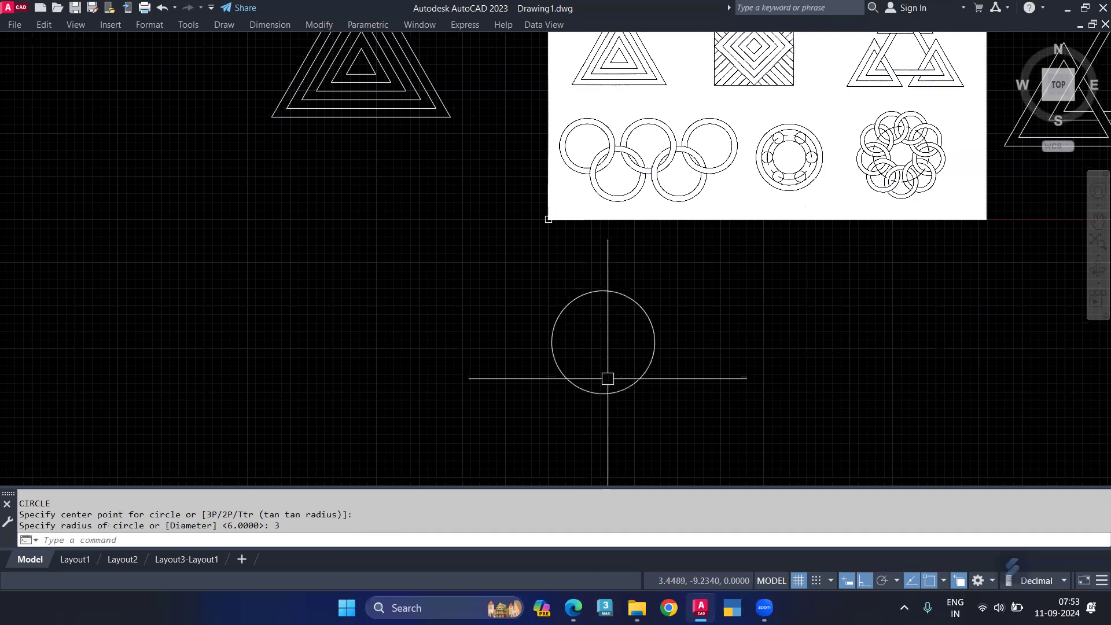
Step: Offset the circle inward by 0.5 to form the first ring
text(o)
key(Return)
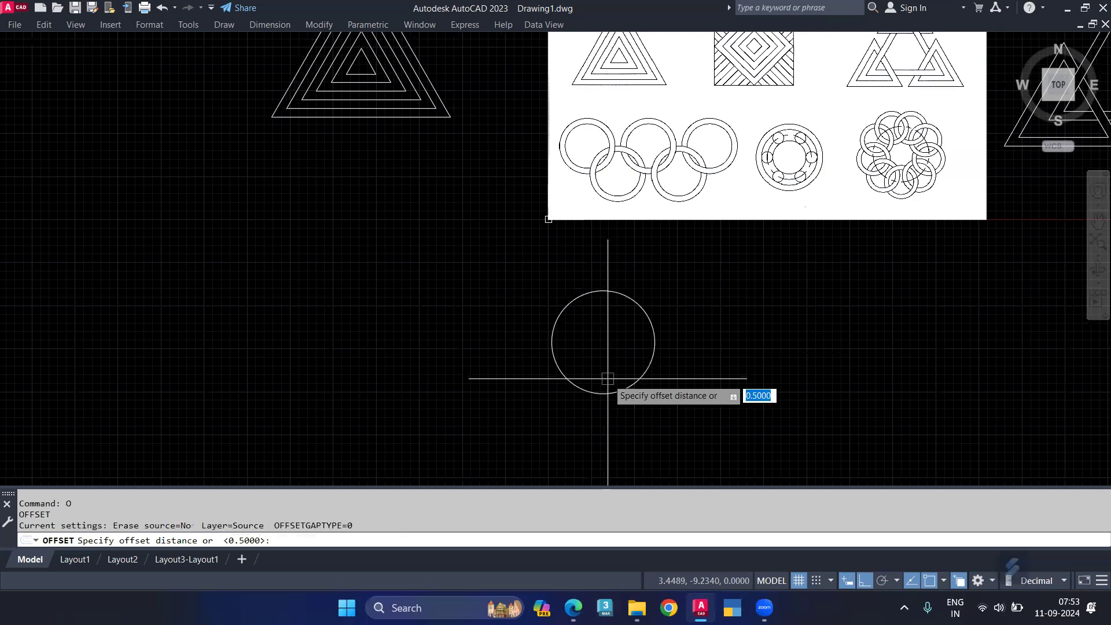
key(Return)
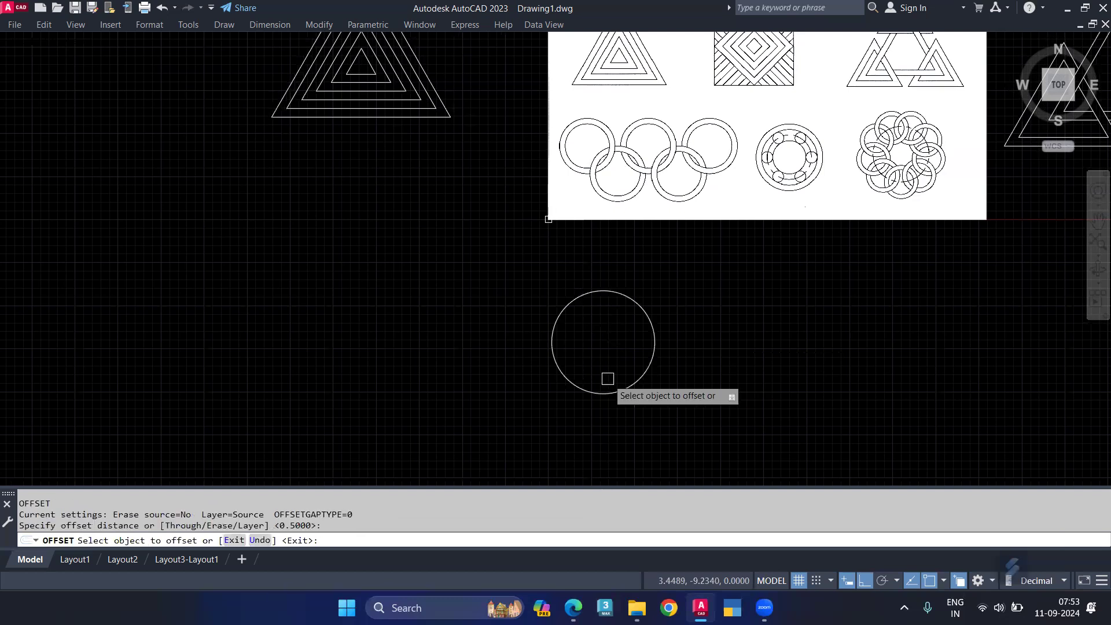
click(596, 295)
click(610, 334)
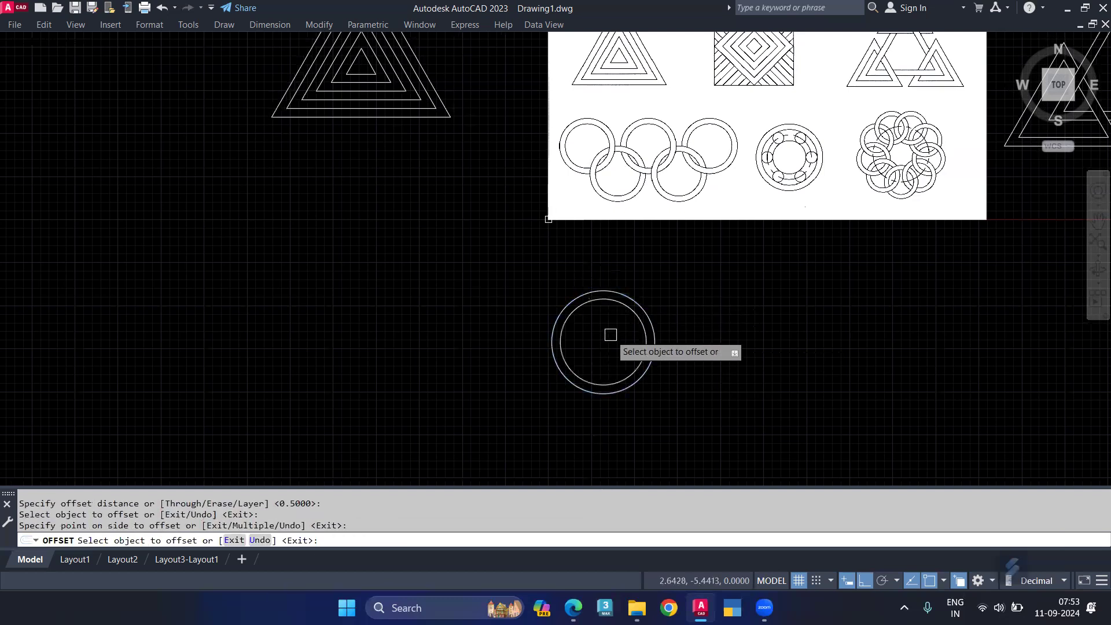
middle_drag(649, 365, 618, 356)
click(642, 285)
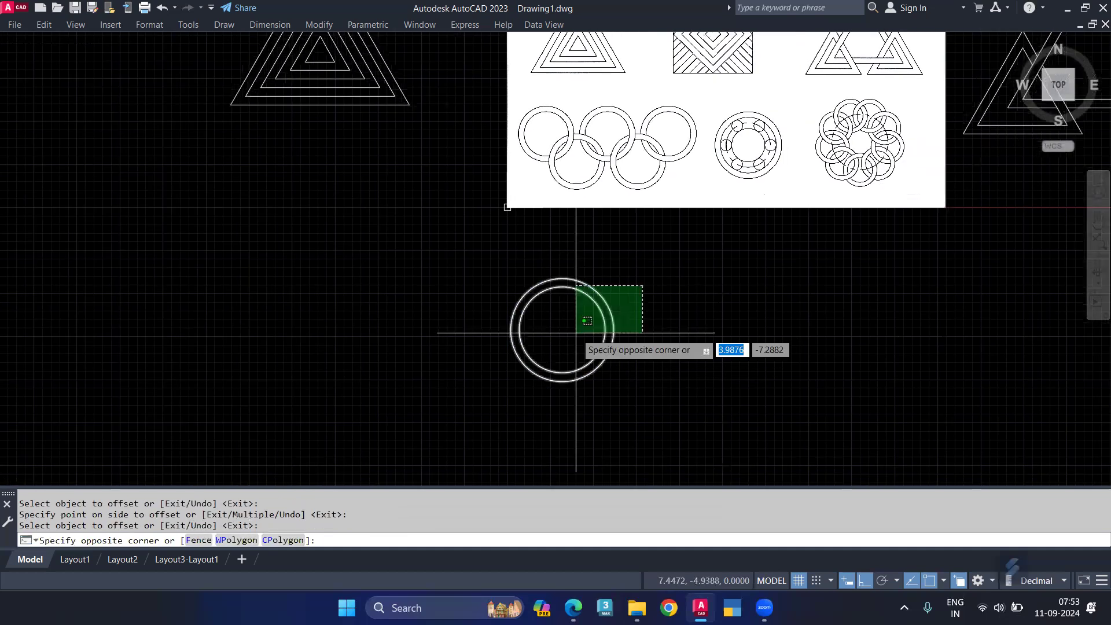
key(Escape)
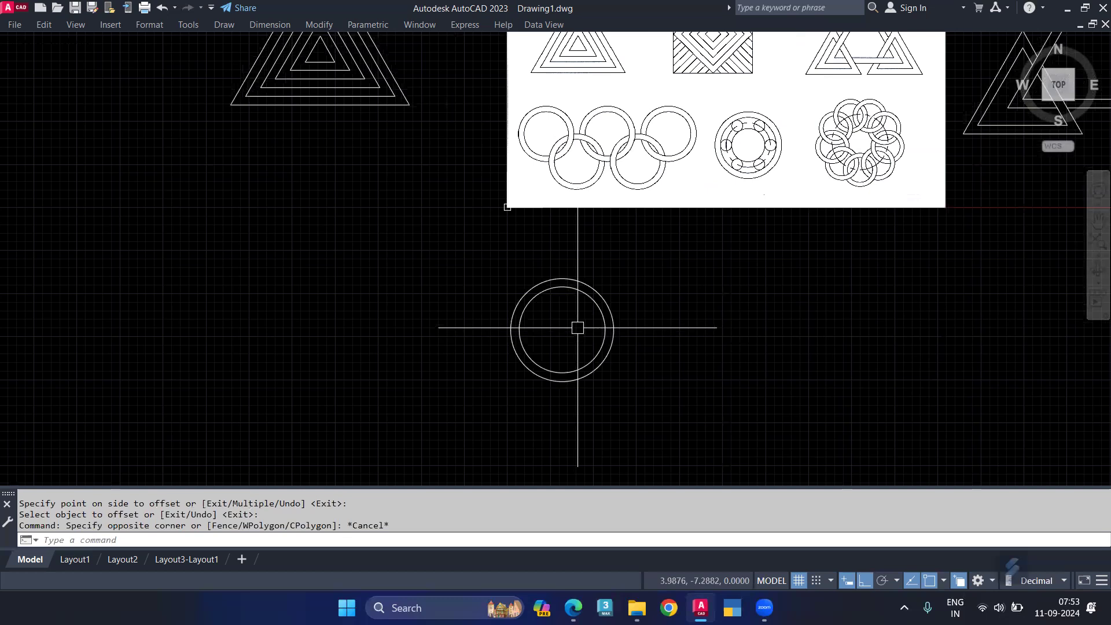
Step: Copy both circles of the ring from their centre horizontally to the right at distances of 6.5 and 13
click(628, 283)
click(606, 326)
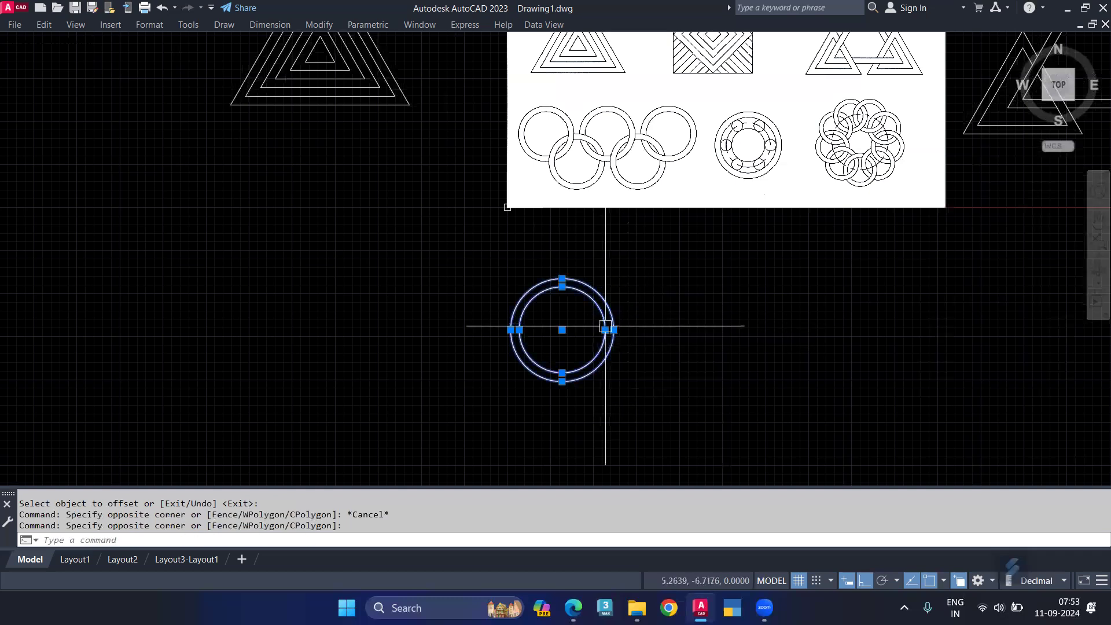
text(CO)
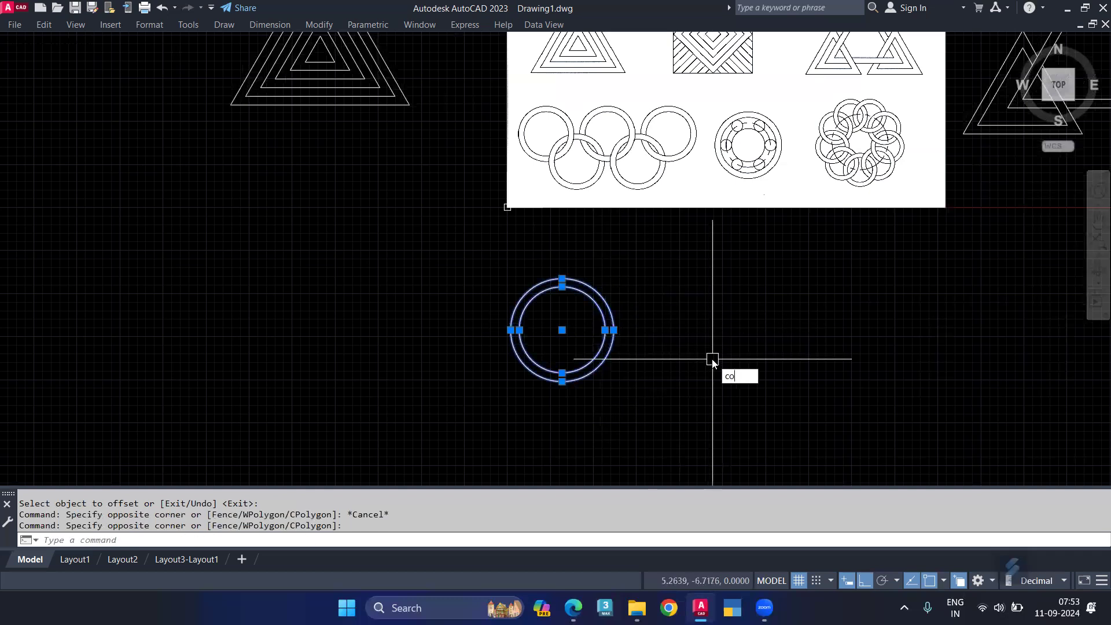
key(Return)
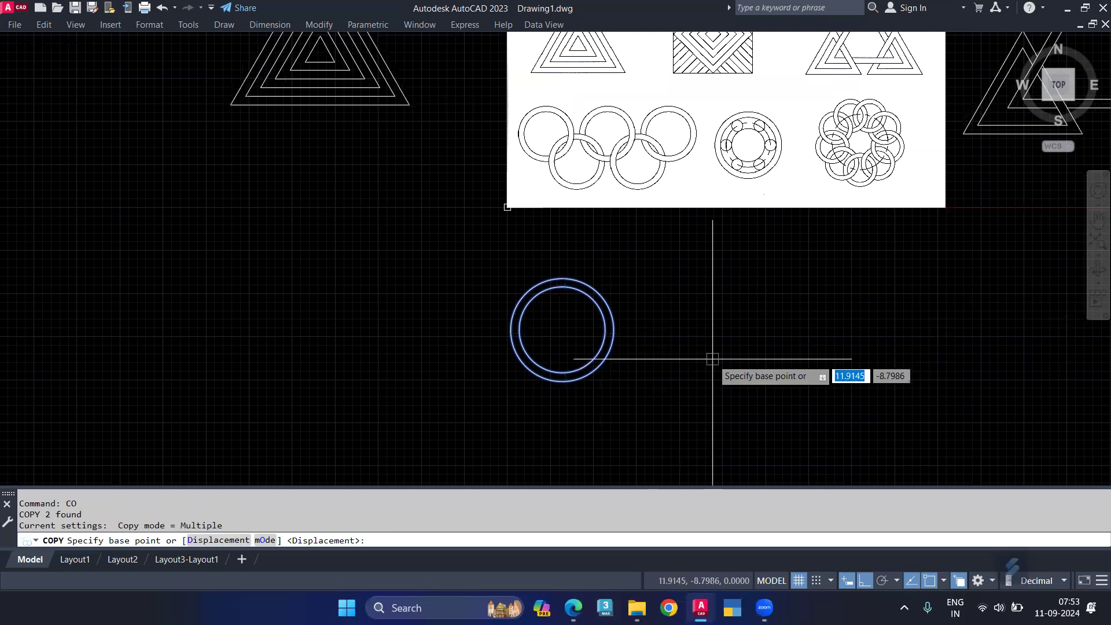
click(562, 330)
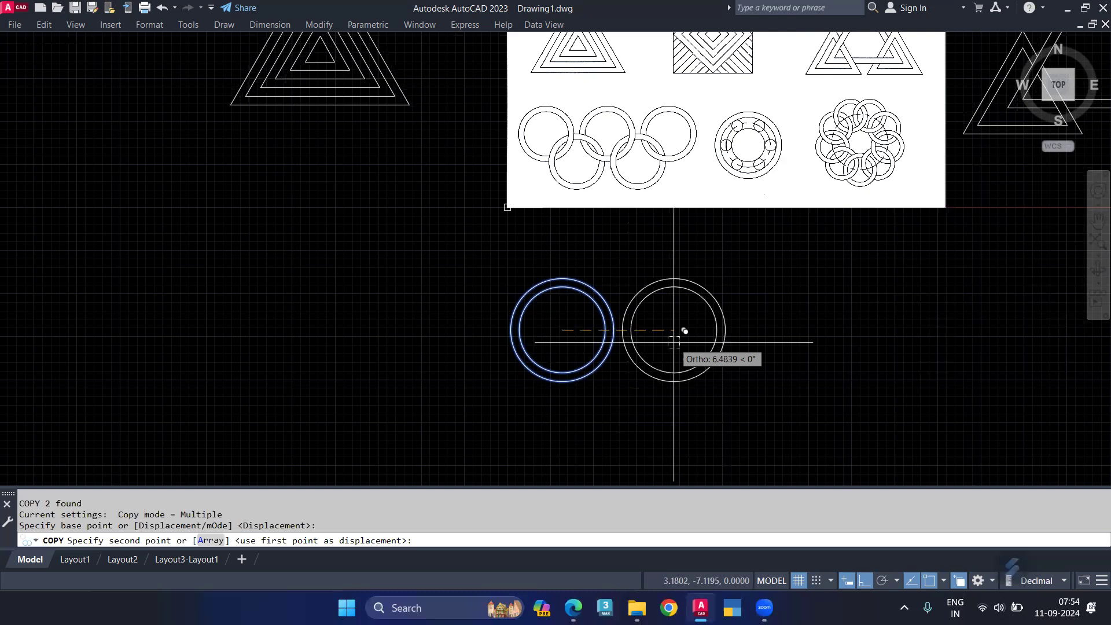
text(6.5)
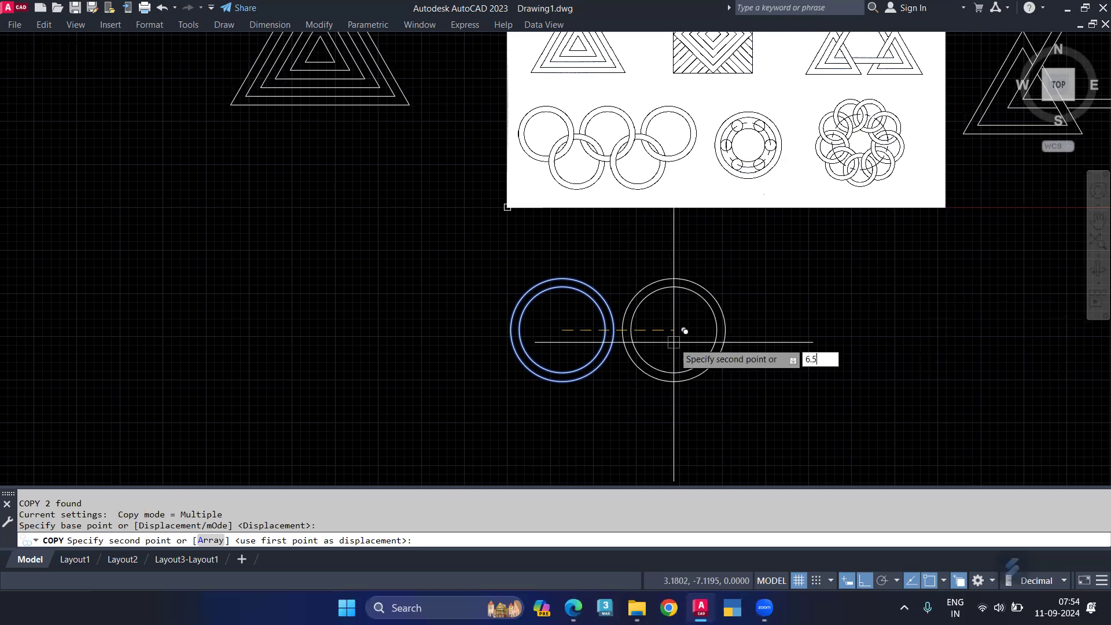
key(Return)
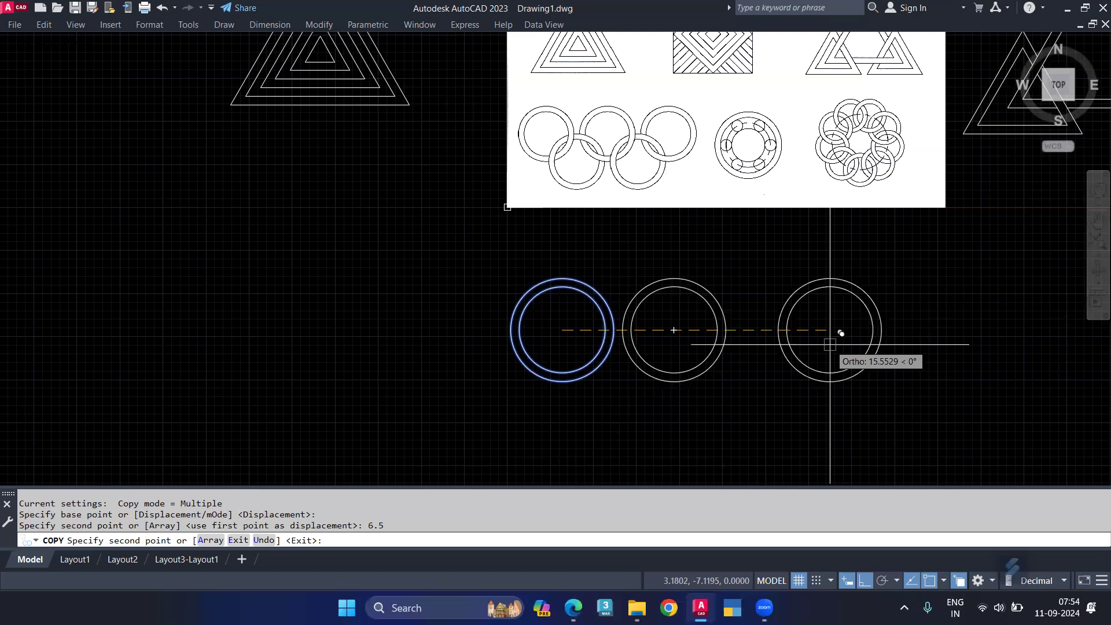
text(13)
key(Return)
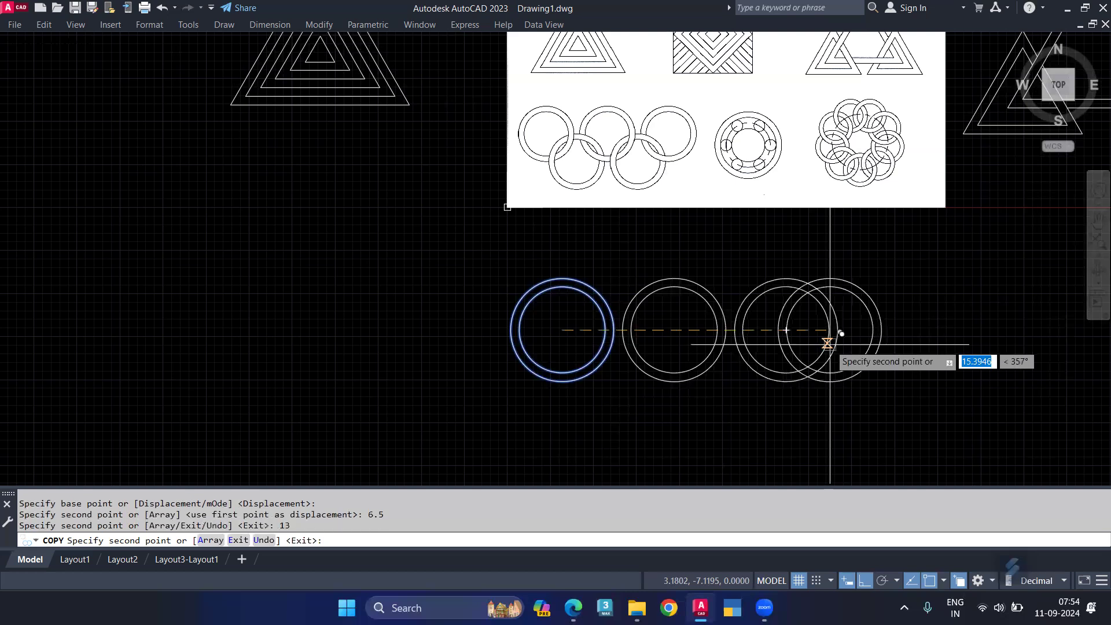
key(Return)
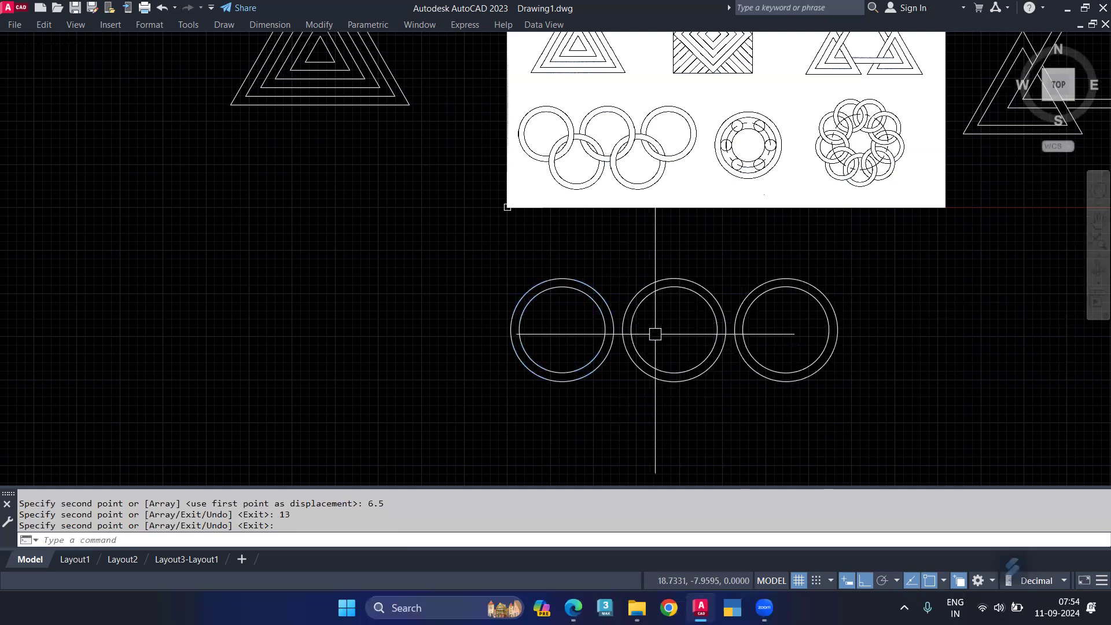
Step: Draw a short horizontal line joining the first ring's right quadrant to the middle ring's left quadrant
scroll(629, 335, up, 2)
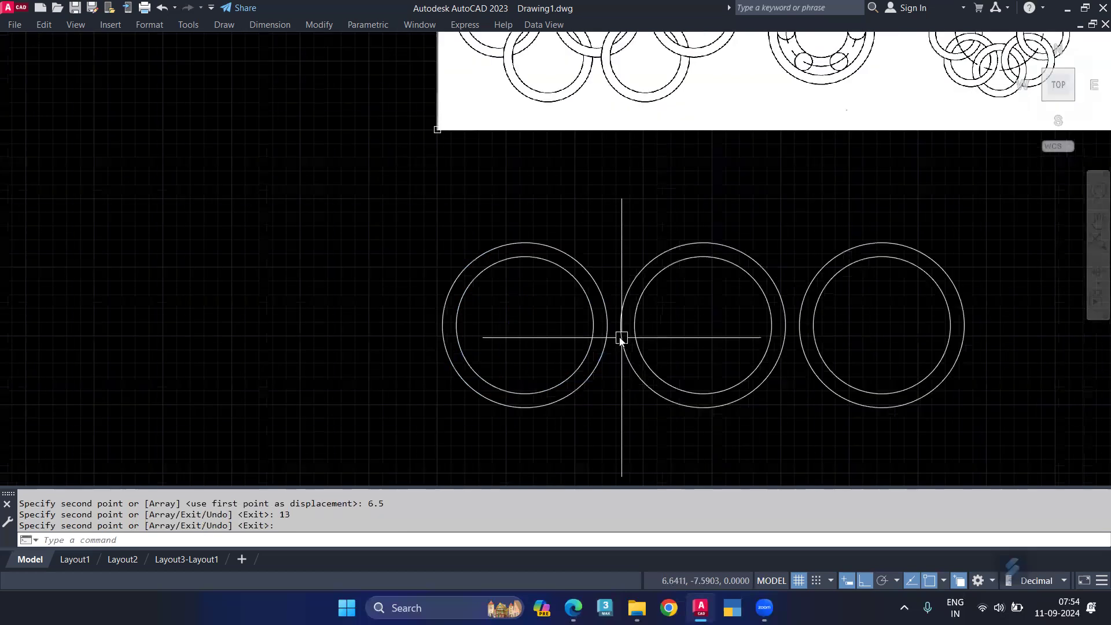
scroll(620, 336, up, 2)
text(L)
key(Return)
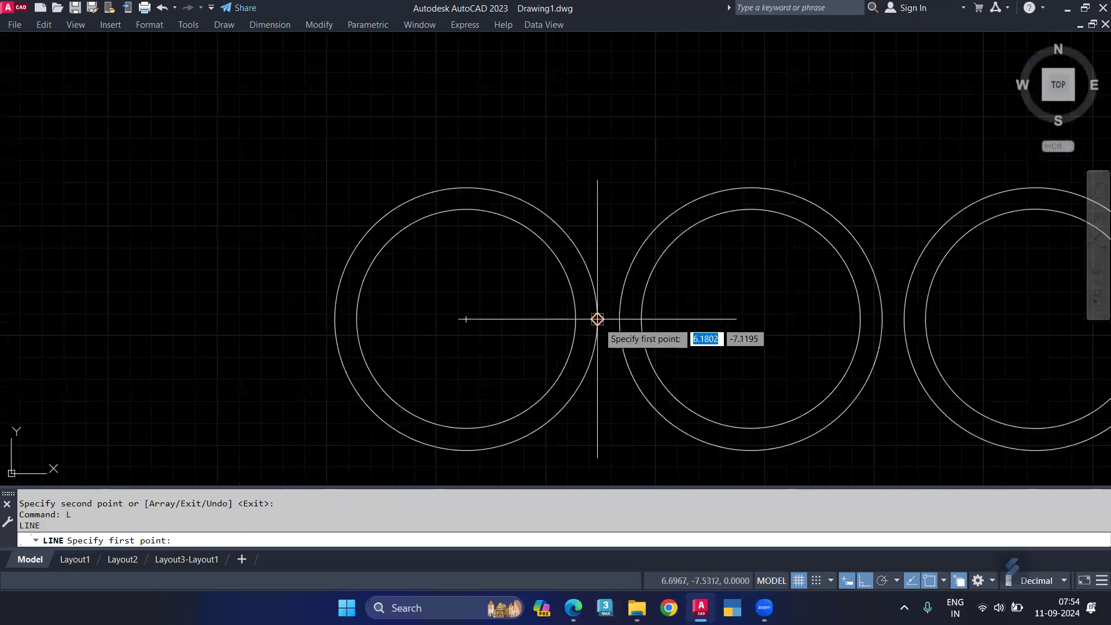
click(597, 323)
click(619, 322)
key(Return)
Step: Draw a vertical guide line 3 units straight down from the midpoint of the short connecting line
middle_drag(611, 395, 615, 322)
text(L)
key(Return)
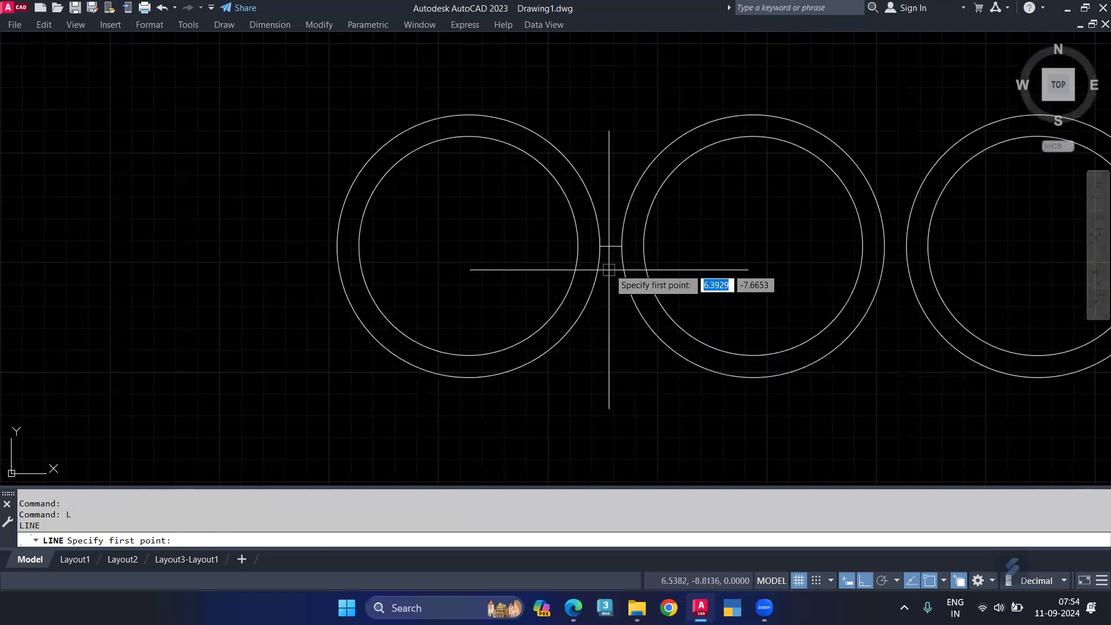
click(610, 245)
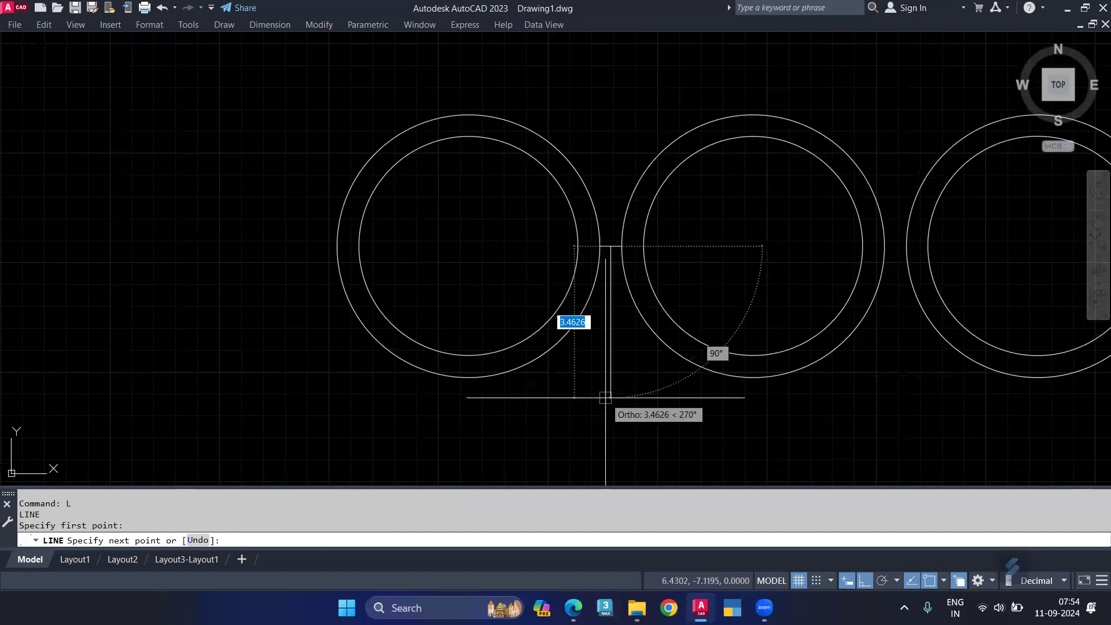
text(3)
key(Return)
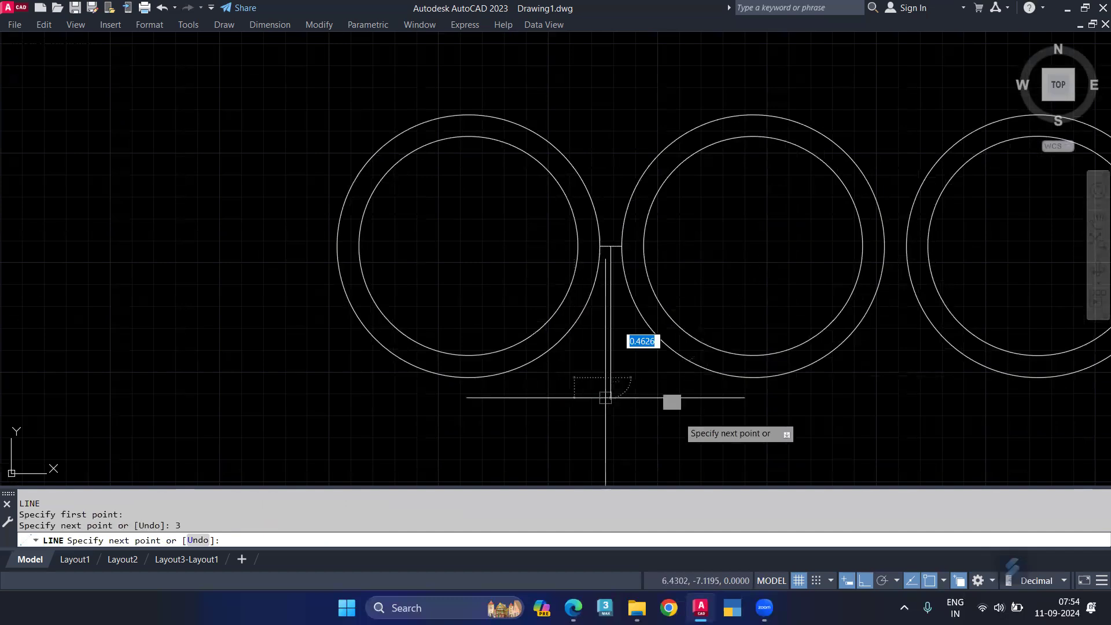
key(Escape)
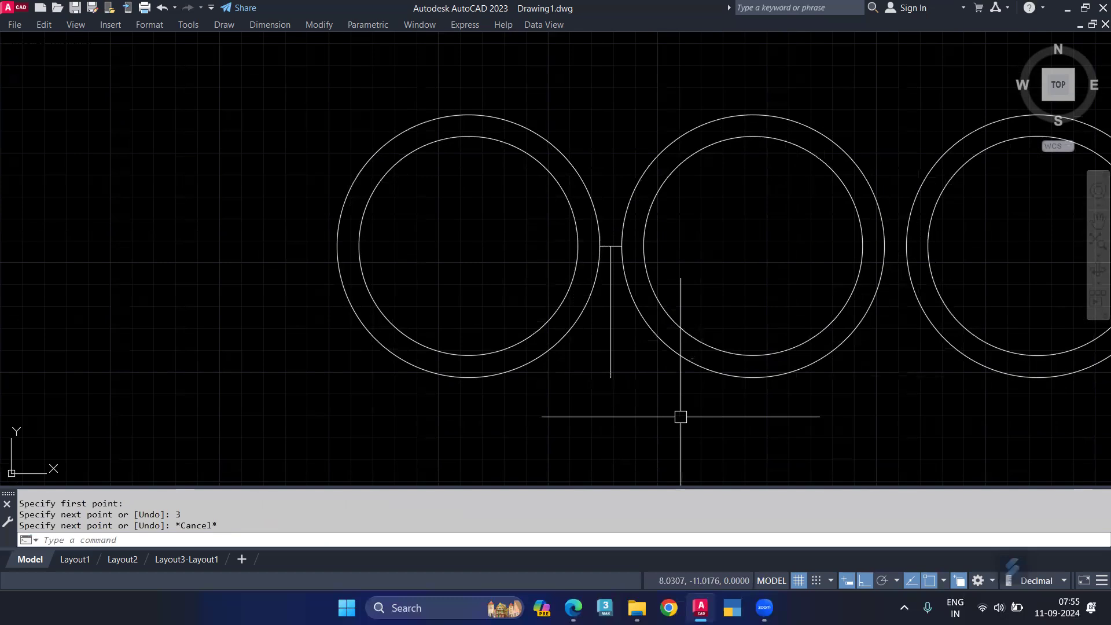
Step: Erase the short horizontal line between the first two rings, keeping the vertical guide line
scroll(628, 260, up, 5)
click(587, 206)
key(Delete)
scroll(602, 333, down, 3)
middle_drag(582, 367, 583, 223)
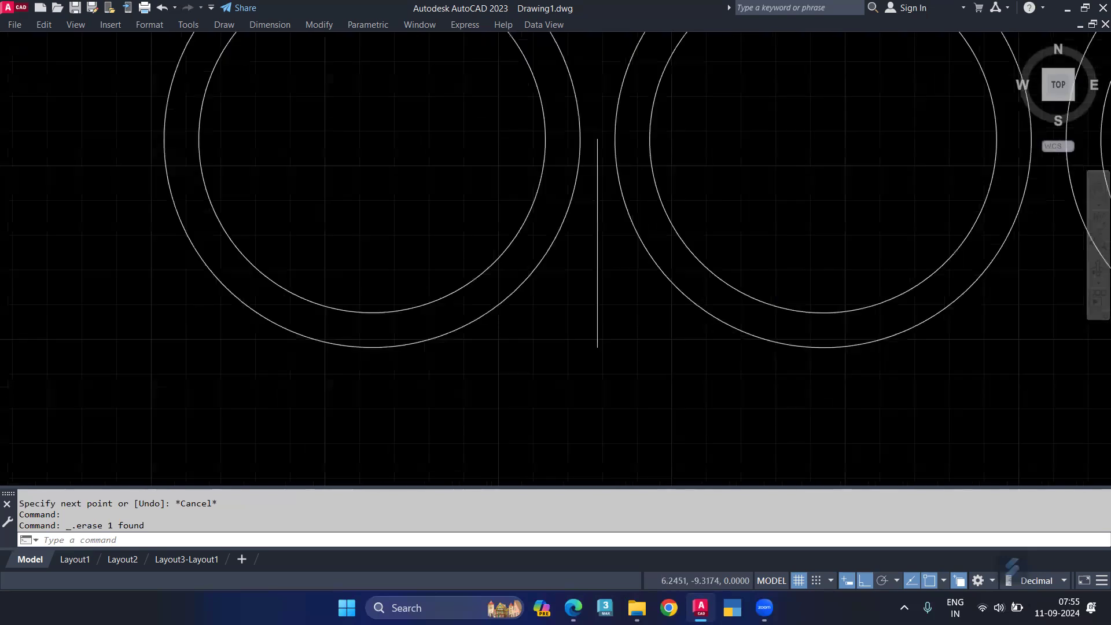
Step: Copy the first ring from its centre to the lower end of the vertical guide line, and erase that guide line
scroll(564, 287, down, 4)
click(527, 263)
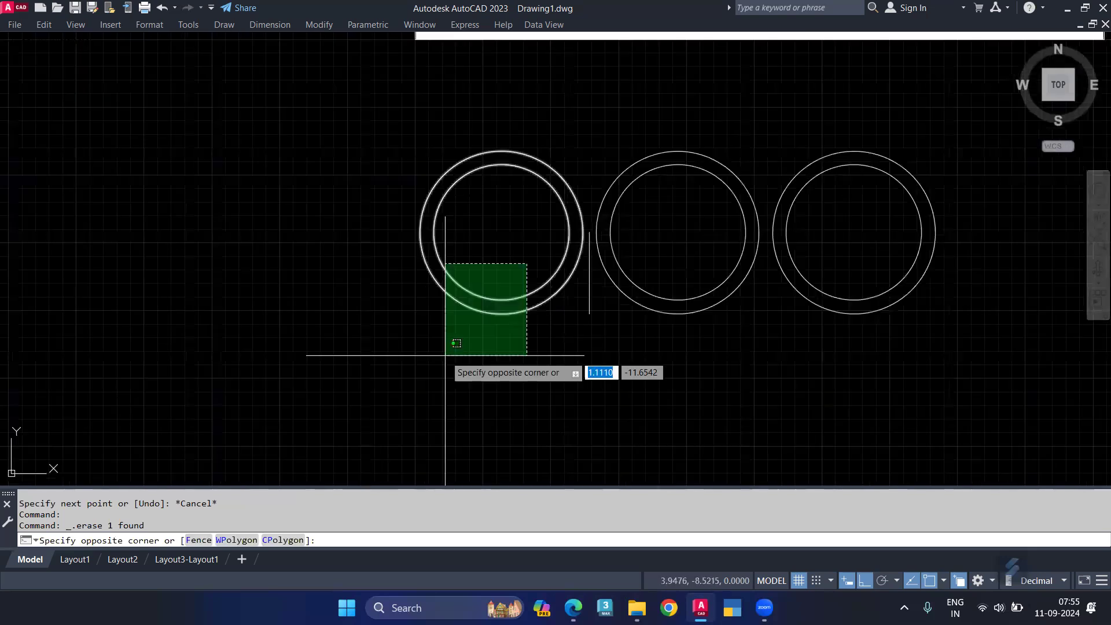
click(445, 355)
text(co)
key(Return)
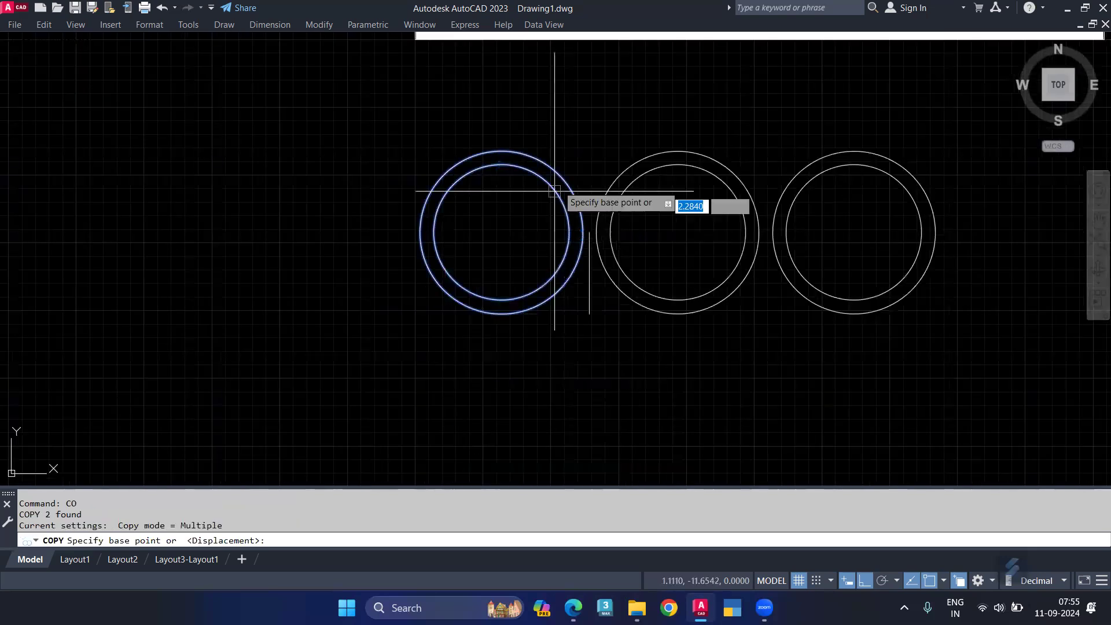
click(501, 232)
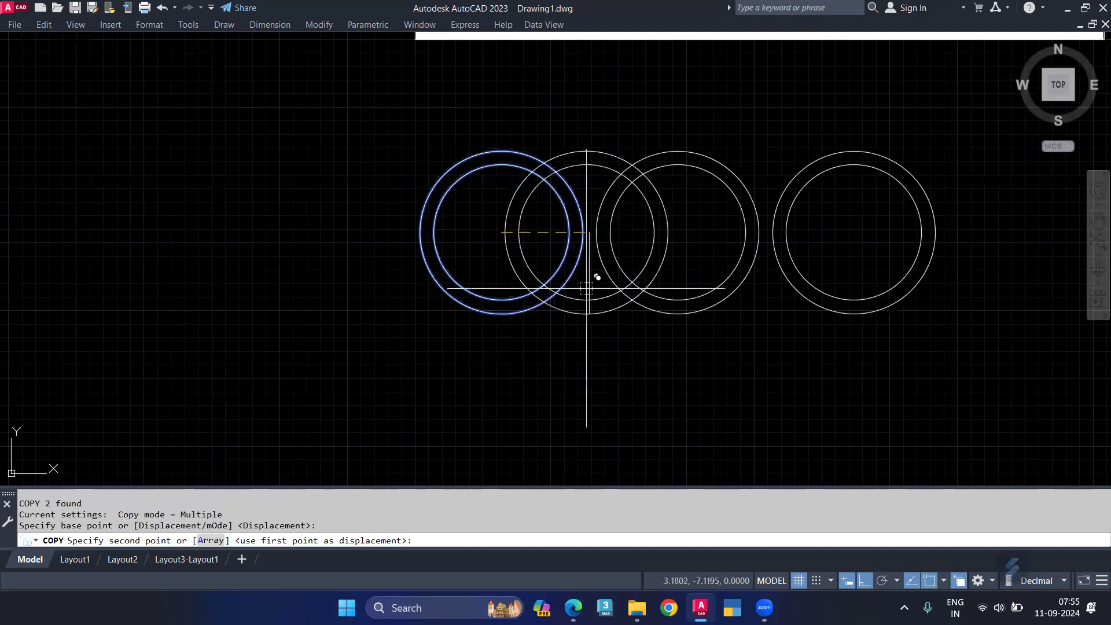
click(589, 313)
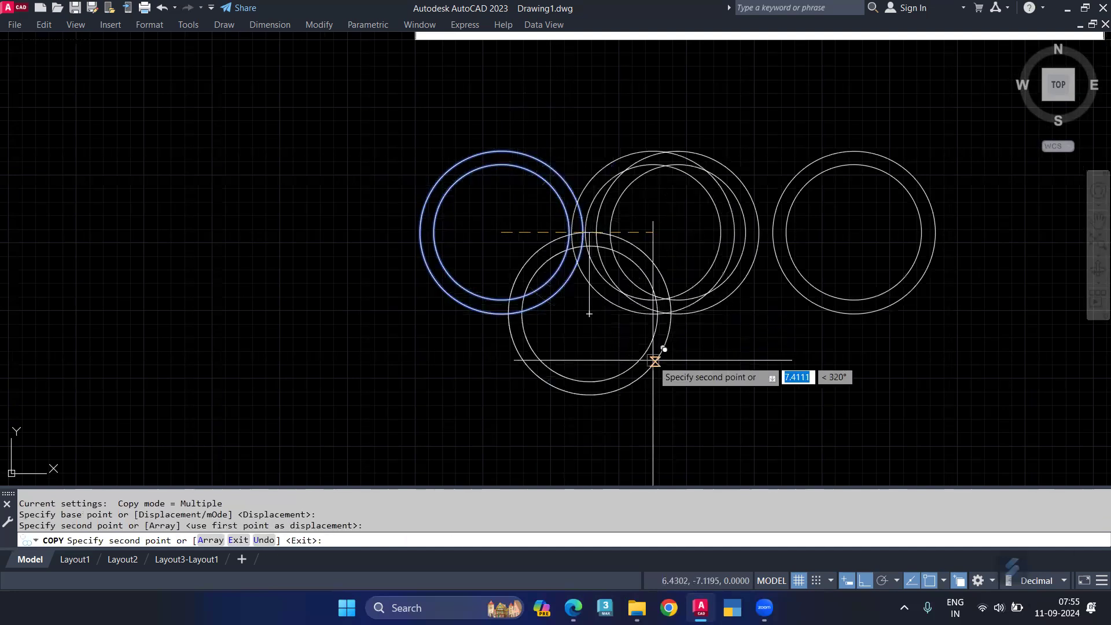
key(Return)
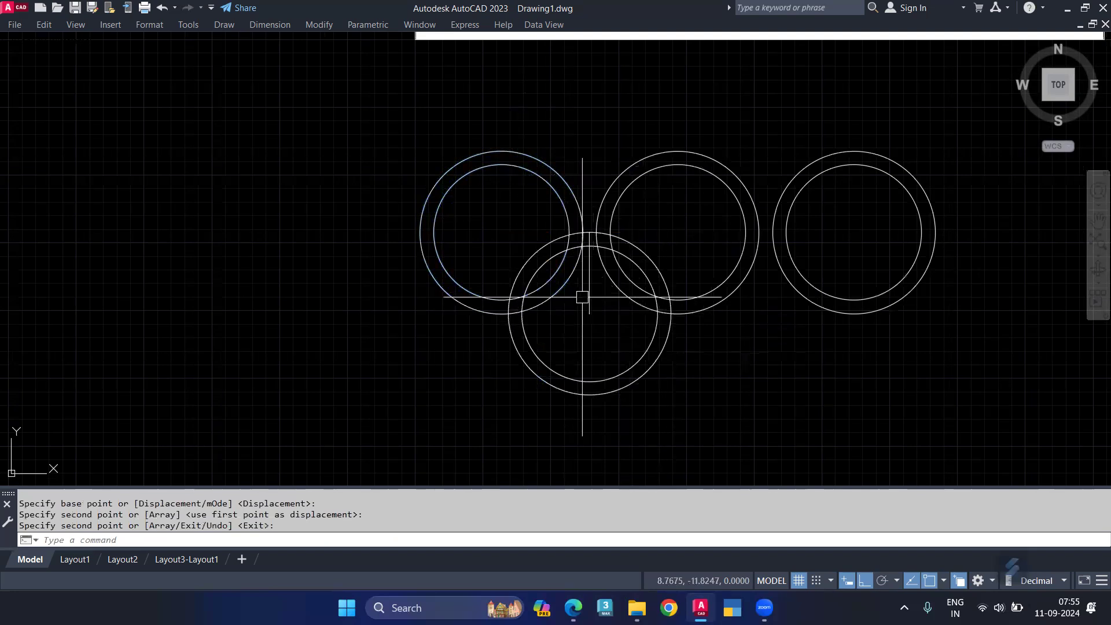
click(589, 298)
key(Delete)
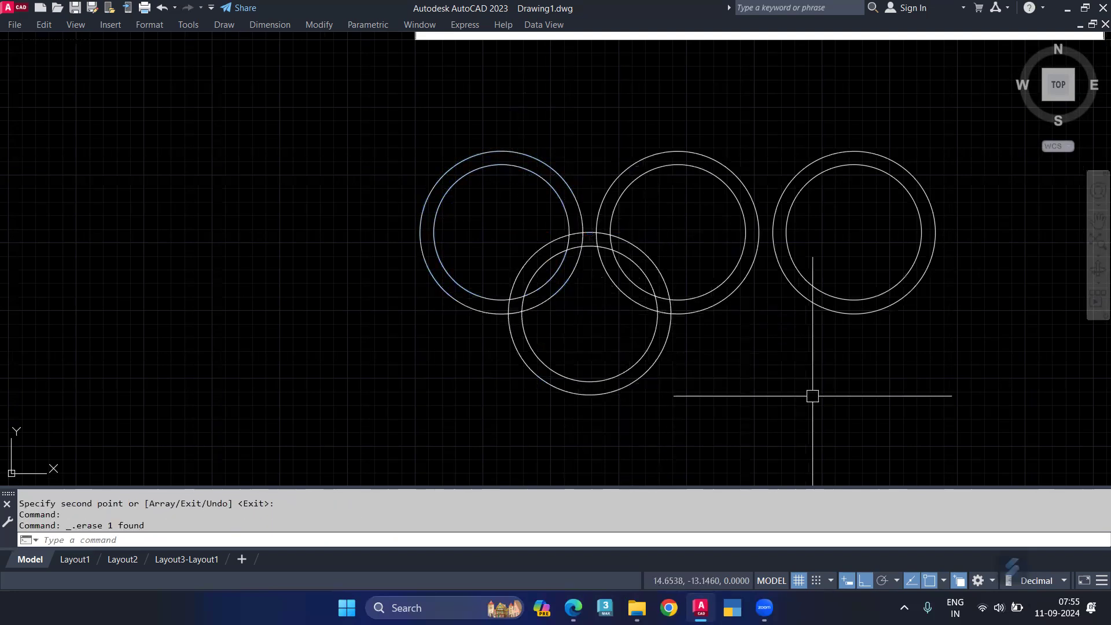
Step: Copy the lower ring's two circles horizontally 6.5 units to the right from the ring's centre, making the fifth ring
click(603, 344)
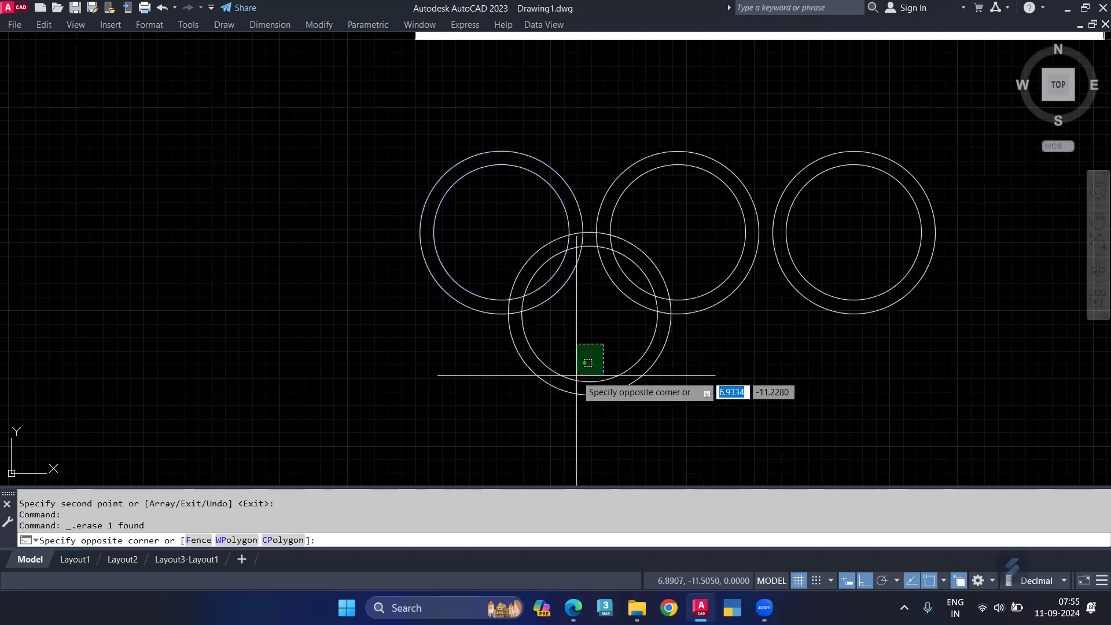
click(488, 433)
text(co)
key(Return)
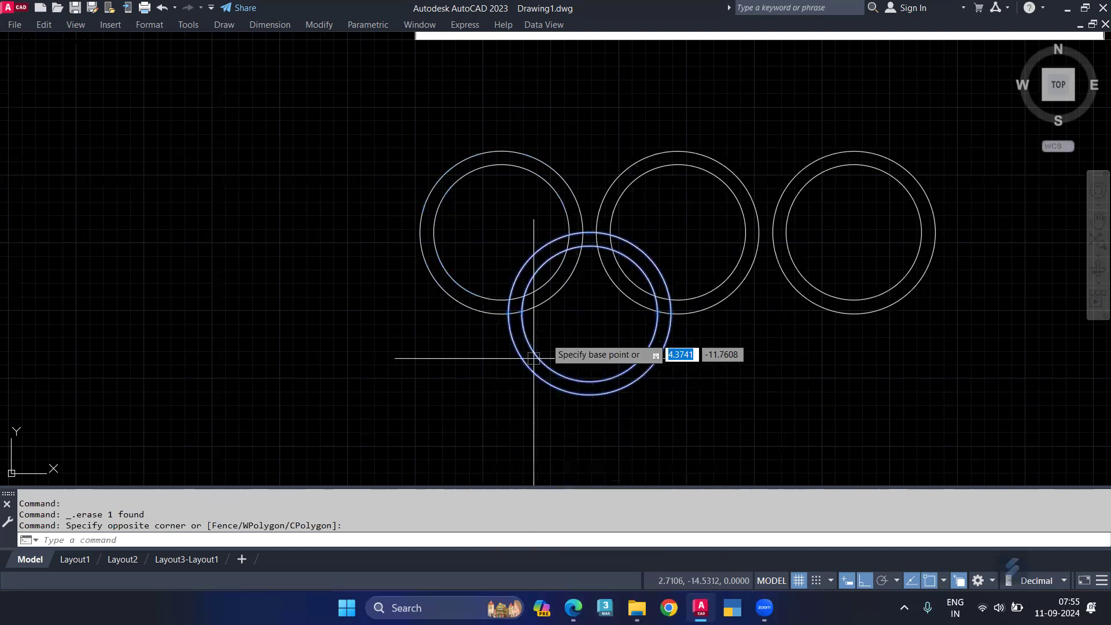
click(590, 314)
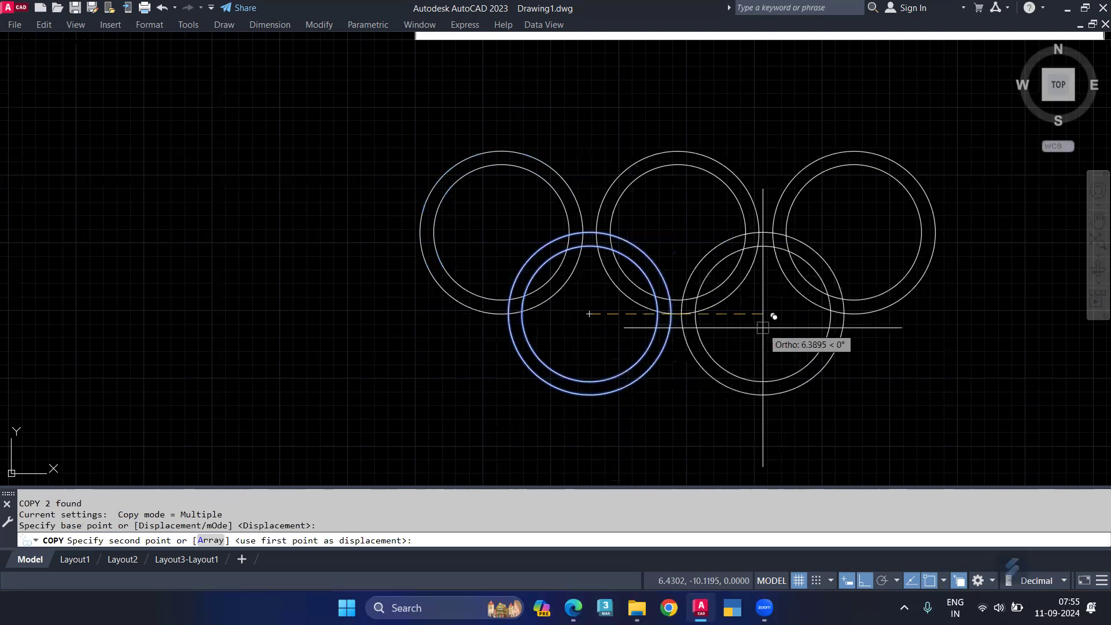
text(6.5)
key(Return)
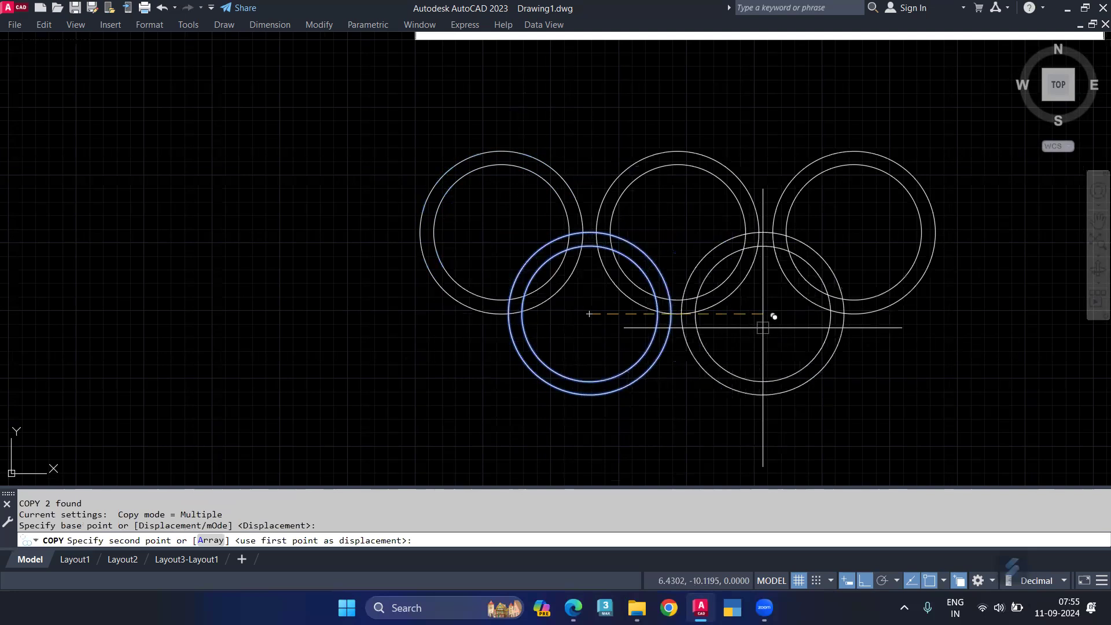
key(Escape)
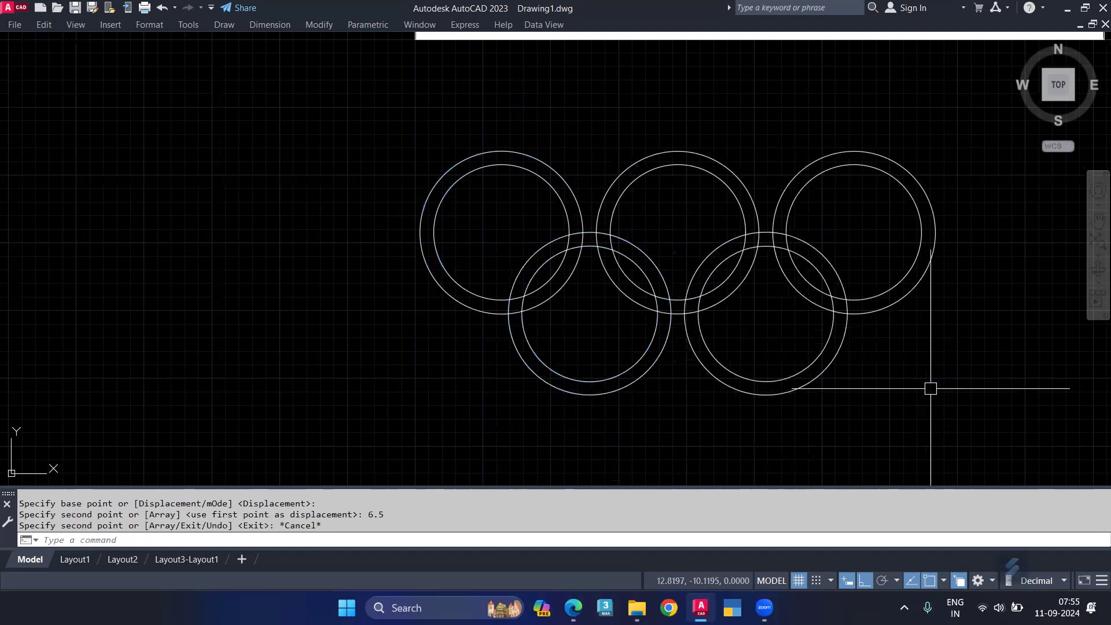
Step: Trim the overlaps where the first lower ring crosses the first upper ring and the upper crossing with the middle ring, interlacing them
text(tr)
key(Return)
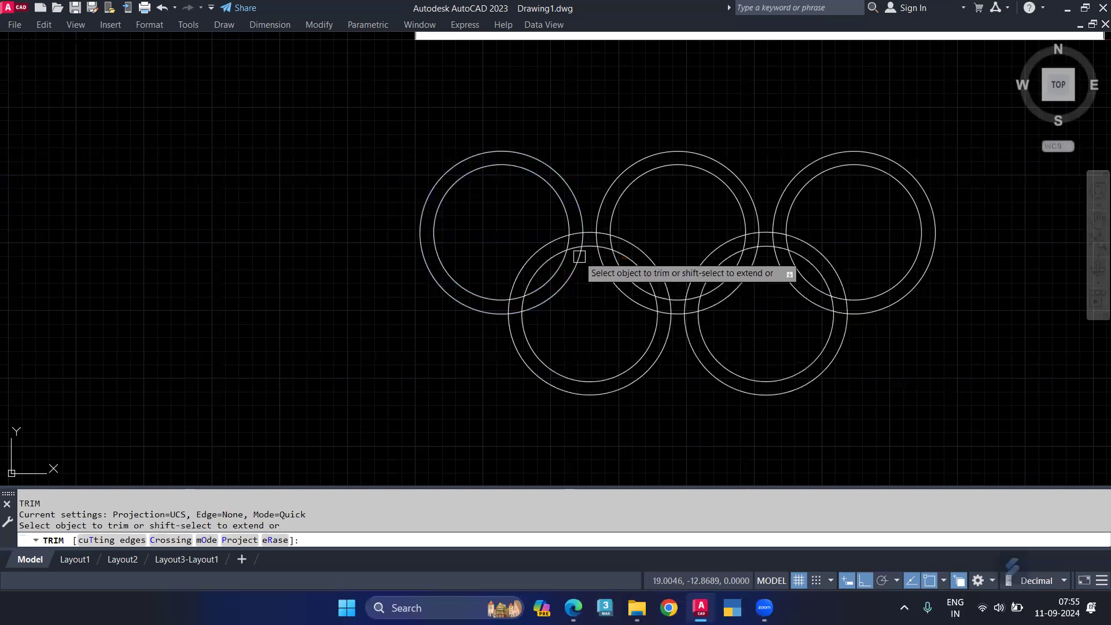
scroll(579, 257, up, 4)
click(567, 234)
click(617, 216)
click(654, 220)
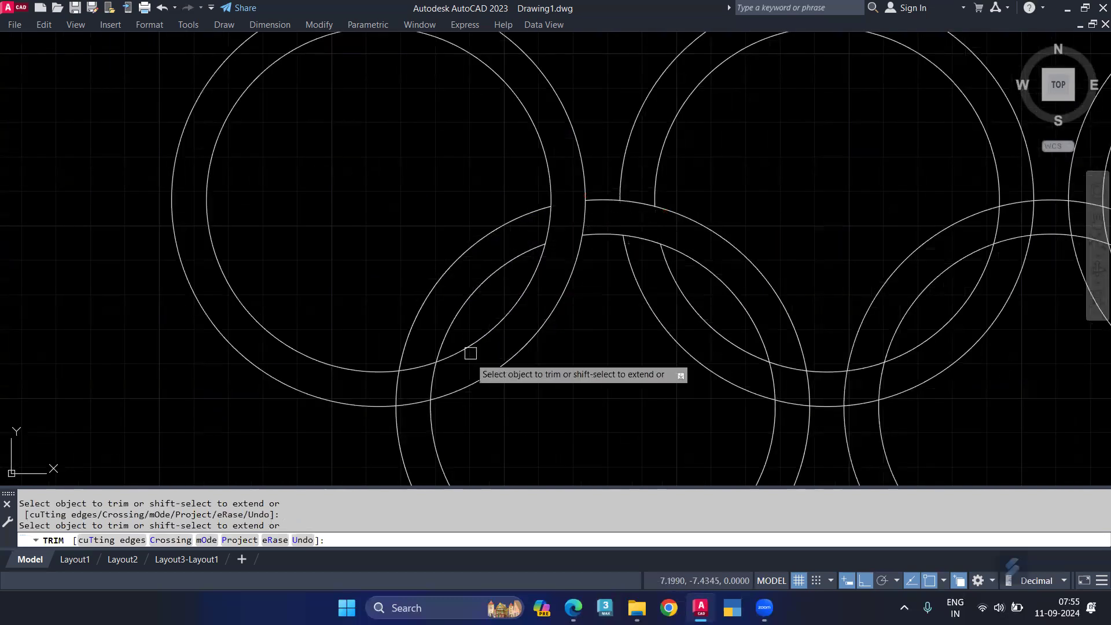
click(412, 367)
click(414, 407)
Step: Trim the overlapping arcs at the remaining ring crossings so all five rings interlock, and turn off the grid display
middle_drag(597, 397, 558, 295)
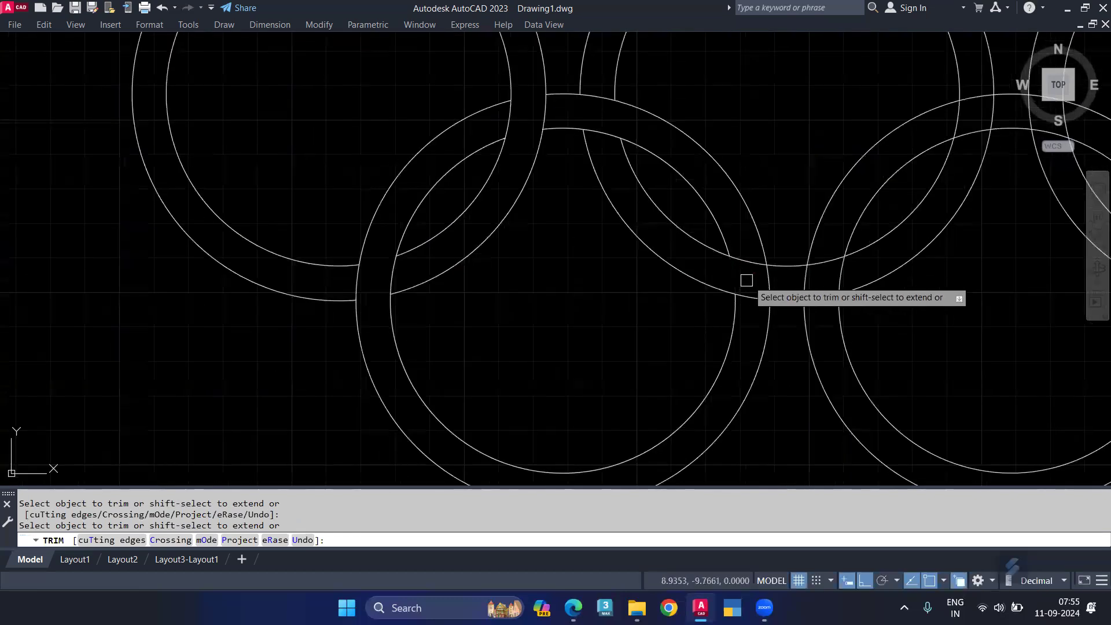
middle_drag(634, 349, 374, 380)
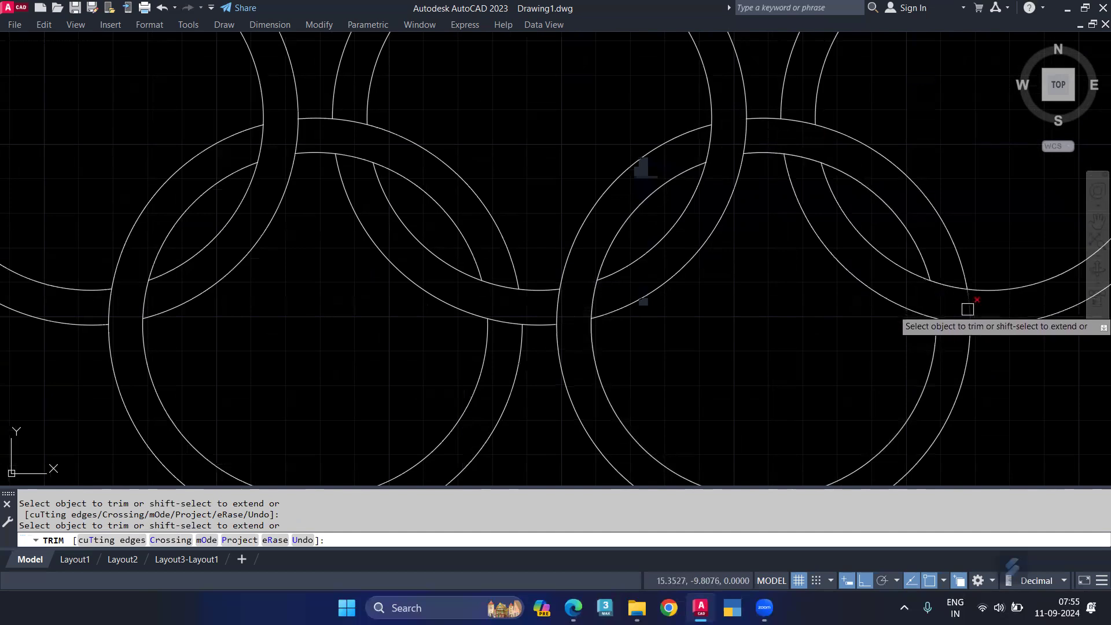
scroll(835, 324, down, 4)
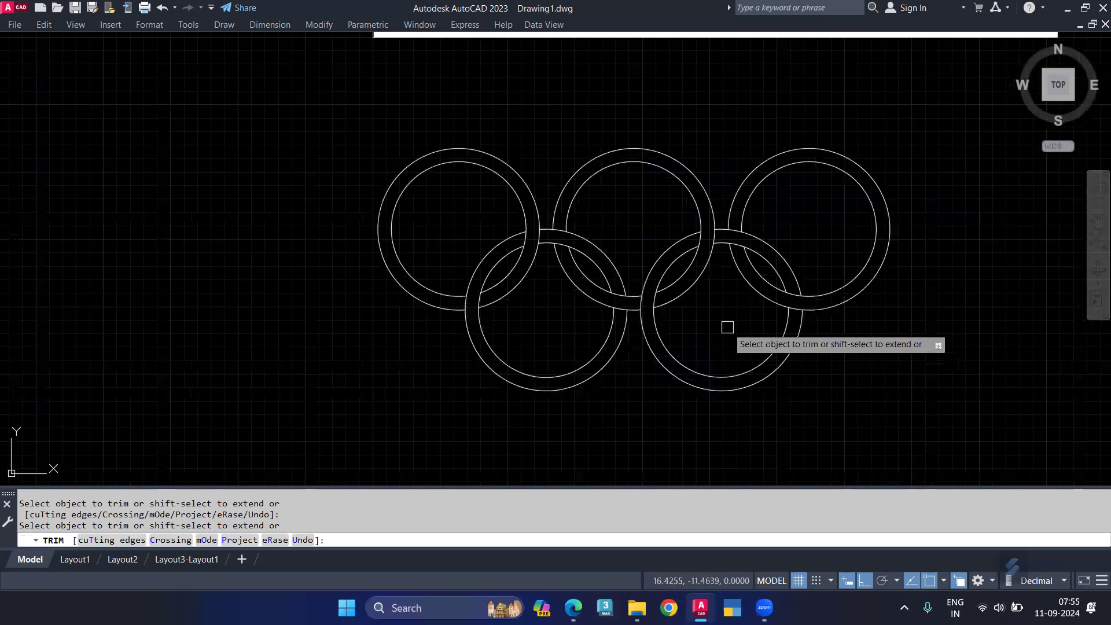
key(Return)
middle_drag(898, 396, 781, 408)
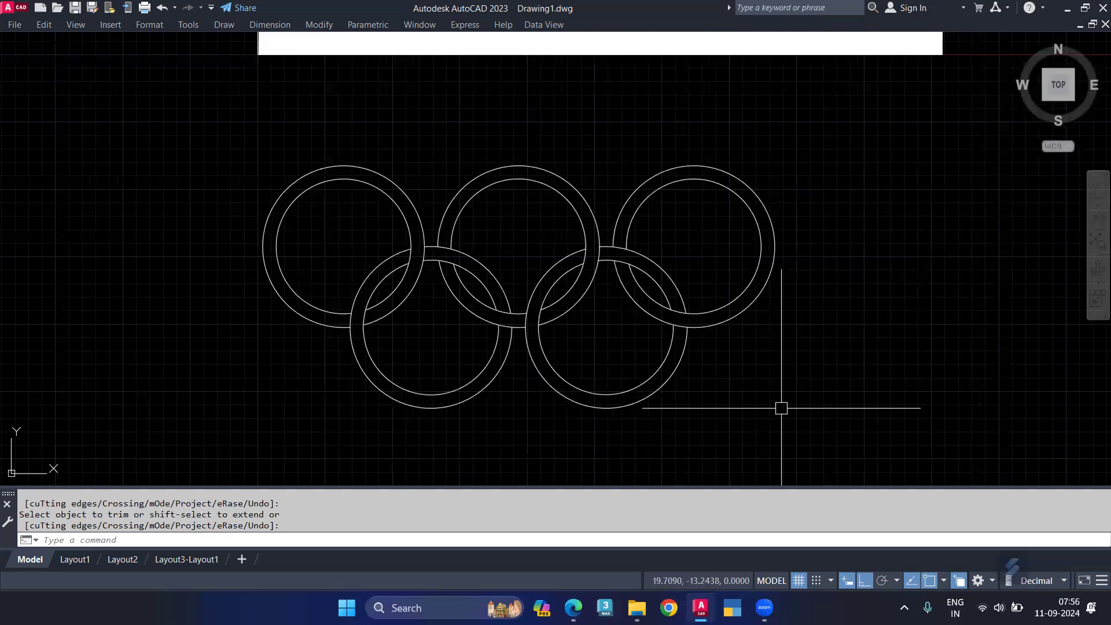
key(F7)
Step: Draw a circle of radius 6 in the empty area to the right of the five rings, below the triangle pattern
middle_drag(789, 397, 721, 390)
scroll(721, 390, down, 3)
middle_drag(751, 342, 643, 414)
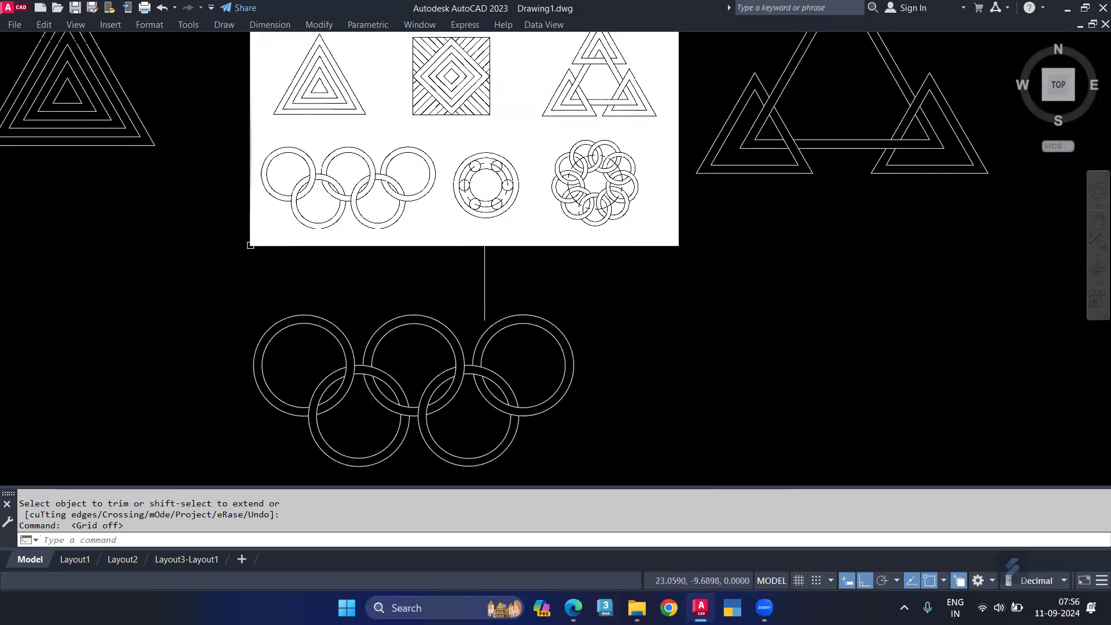
scroll(481, 154, up, 2)
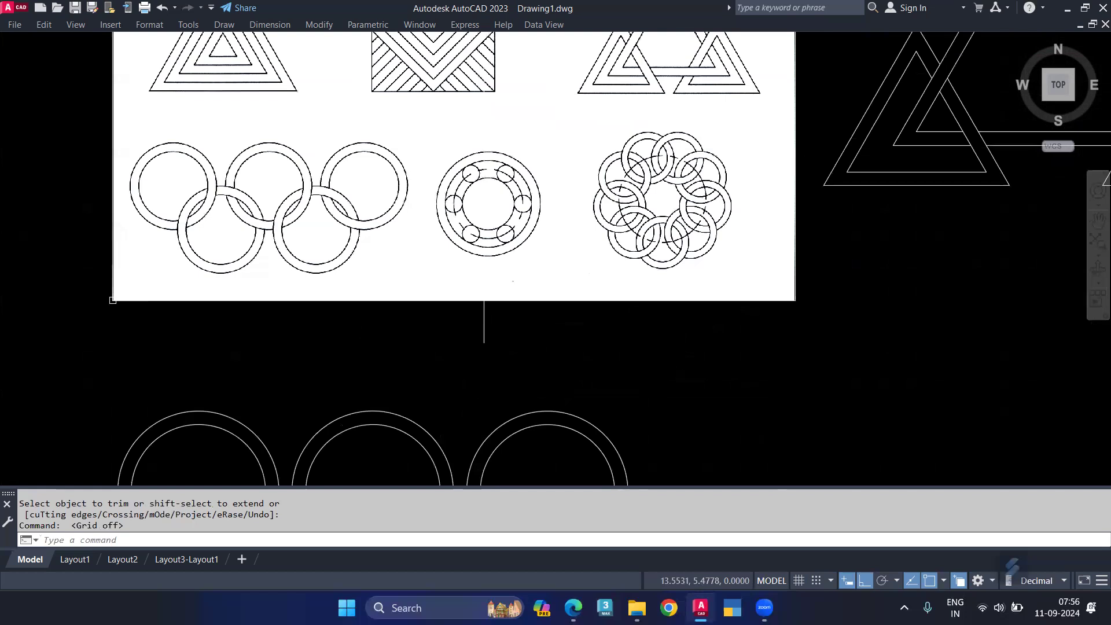
middle_drag(357, 239, 439, 206)
middle_drag(605, 262, 263, 257)
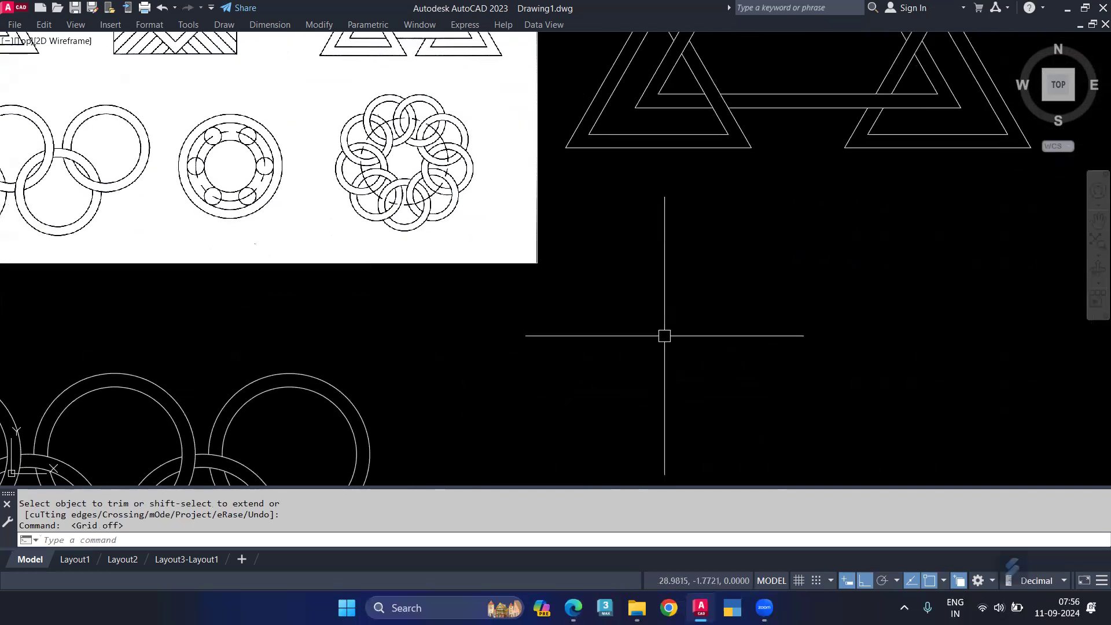
text(C)
key(Return)
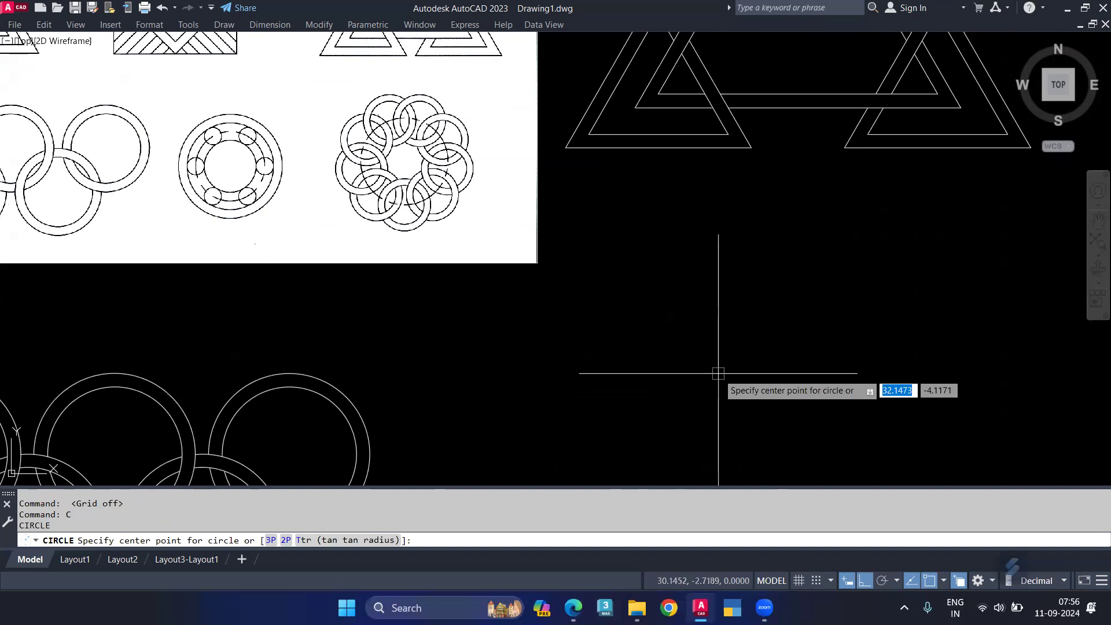
click(718, 374)
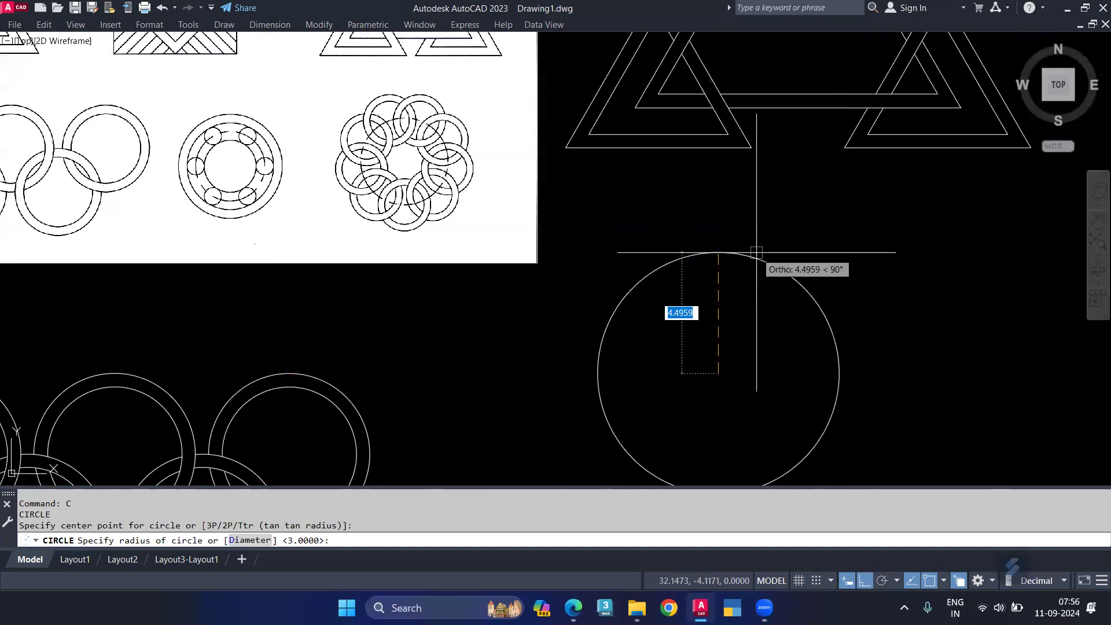
text(6)
key(Return)
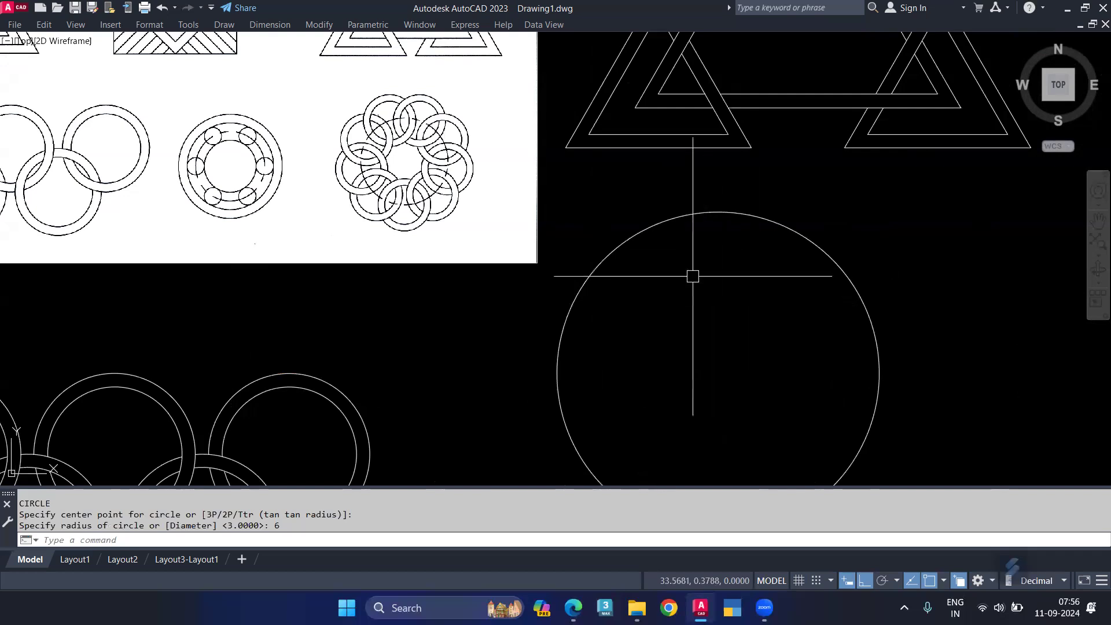
Step: Offset the radius 6 circle inward three times by 1 unit each to make four concentric circles
click(676, 216)
text(O)
key(Return)
text(1)
key(Return)
click(776, 313)
click(700, 241)
click(703, 278)
click(703, 266)
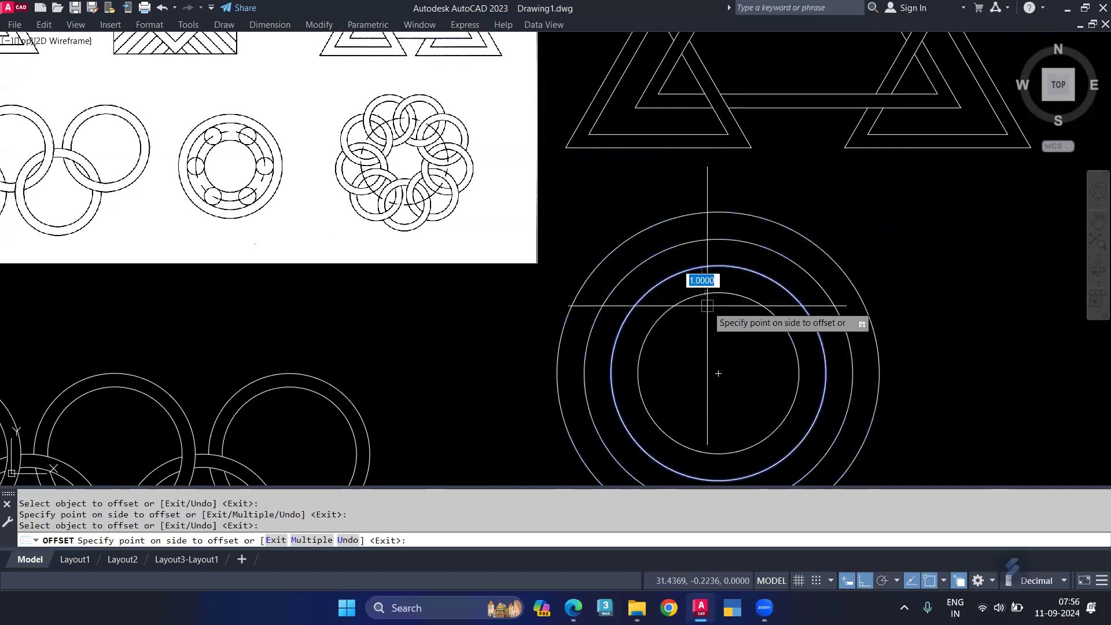
click(708, 340)
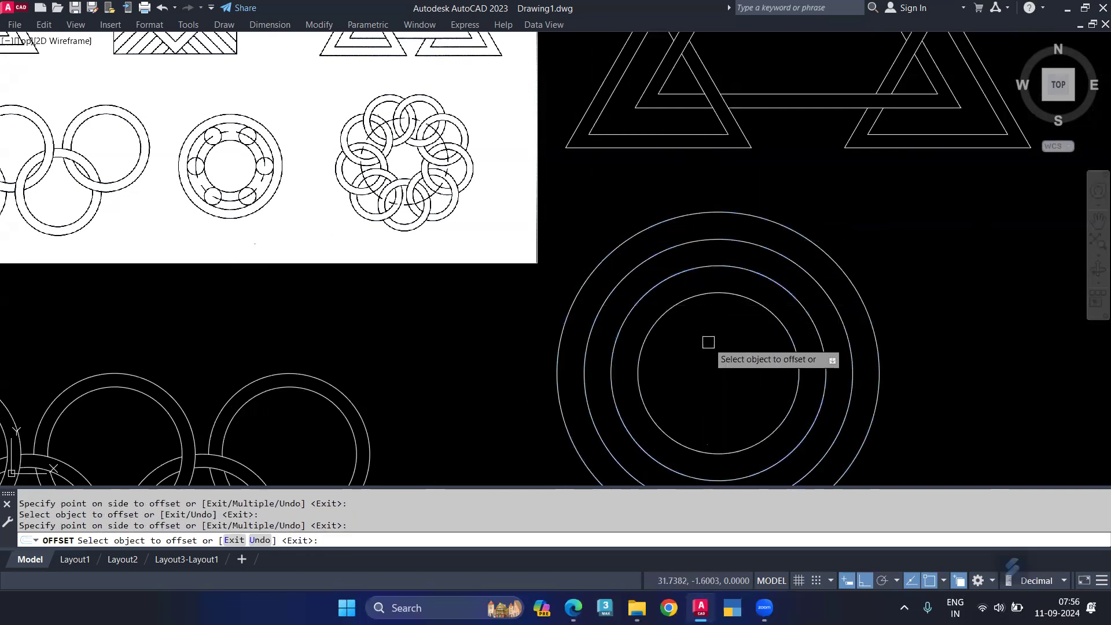
key(Return)
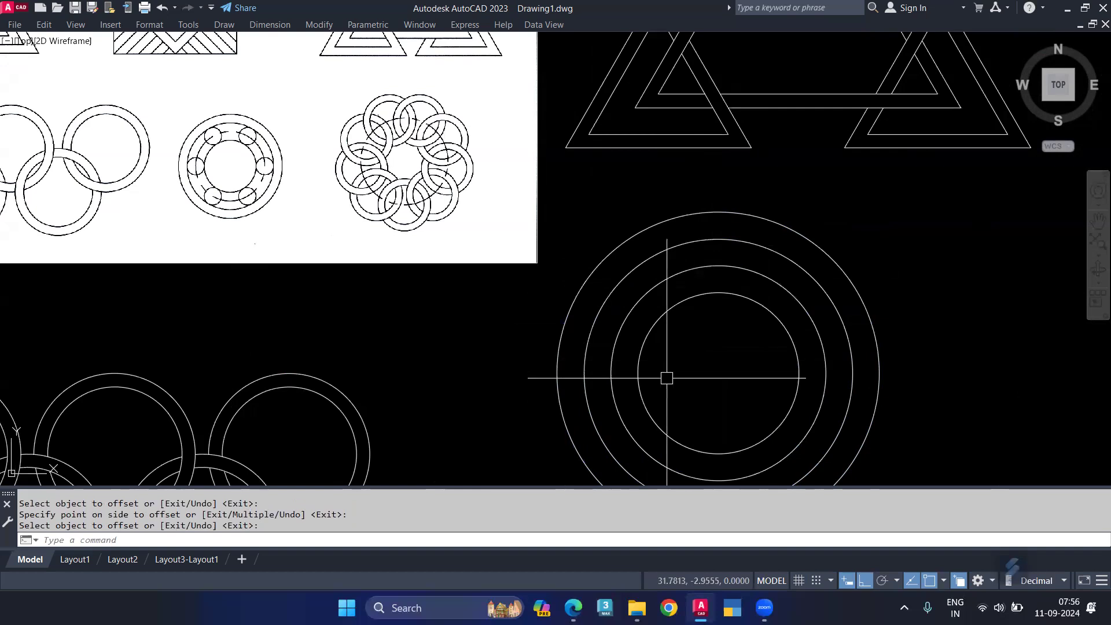
Step: Draw a small circle centred on the top quadrant of the second-smallest concentric circle, just touching the circles on either side
text(C)
key(Return)
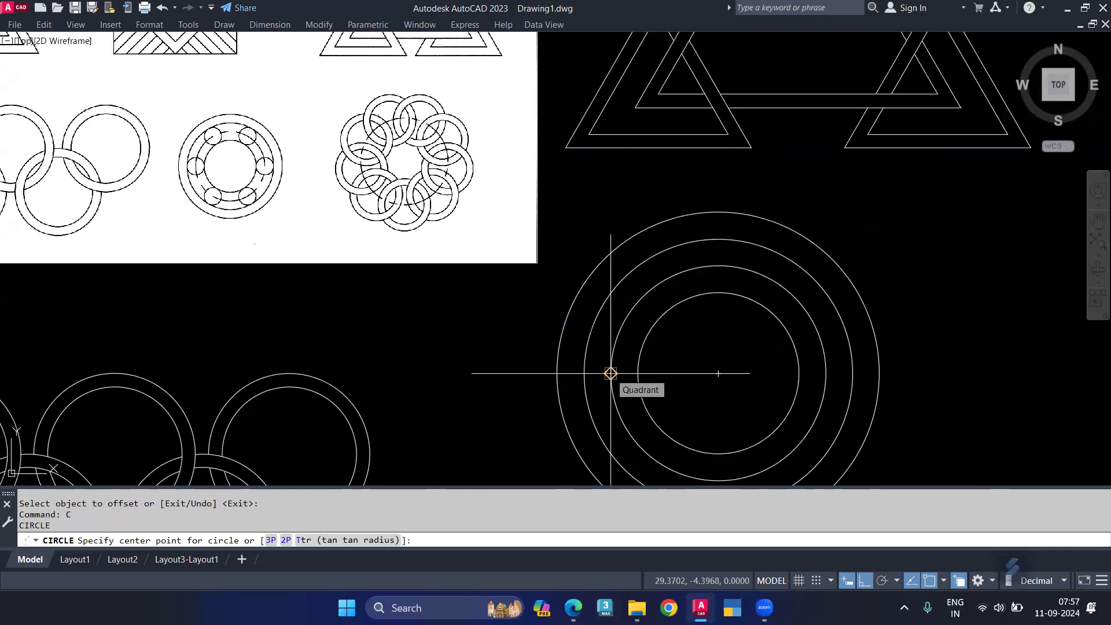
click(718, 265)
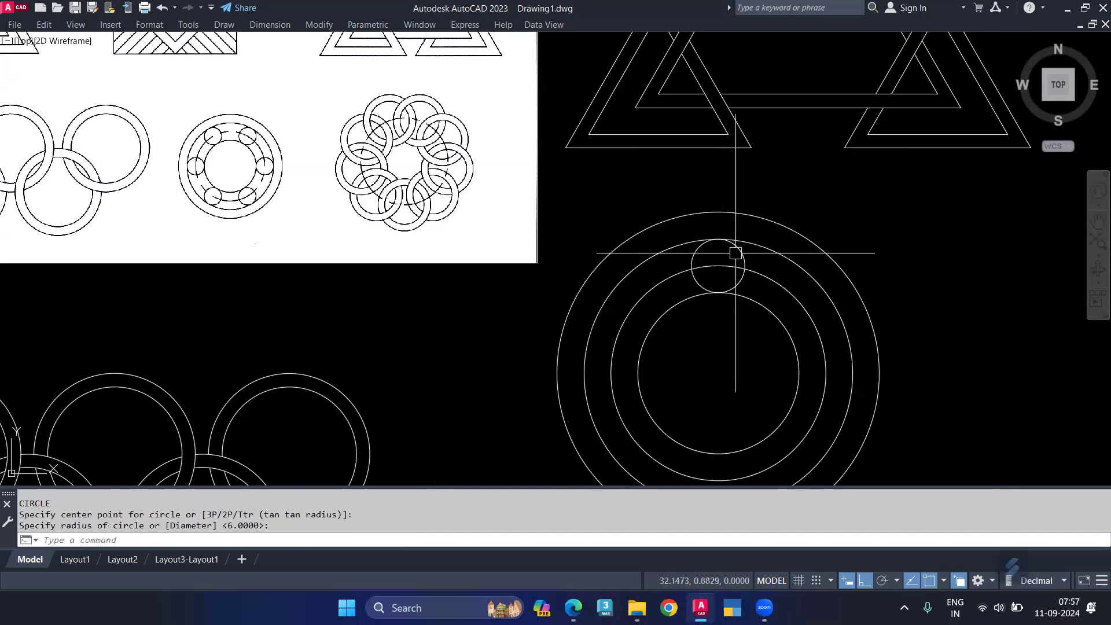
middle_drag(729, 356, 725, 339)
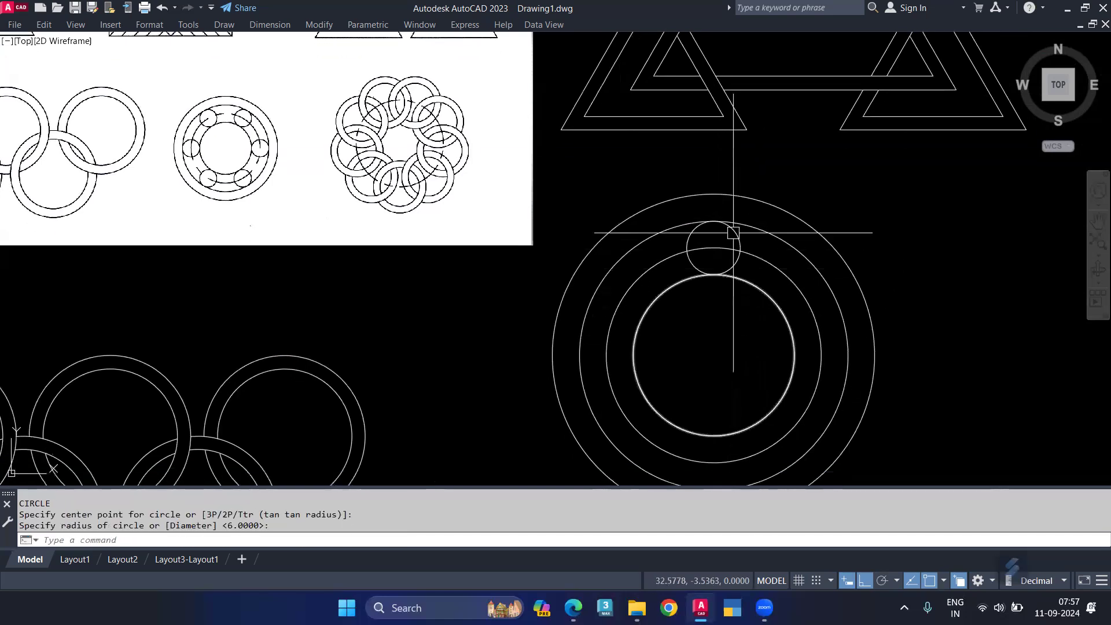
click(733, 233)
click(733, 233)
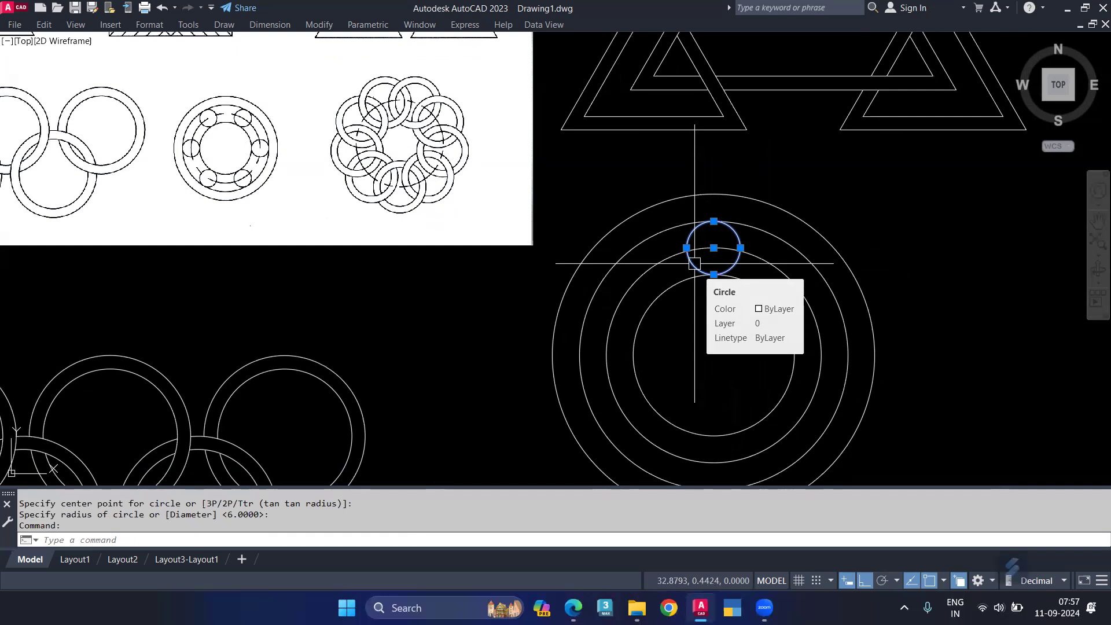
key(Escape)
Step: Rotate the small circle 30 degrees about the centre of the concentric circles, moving the Adobe alert window out of the way
text(RO)
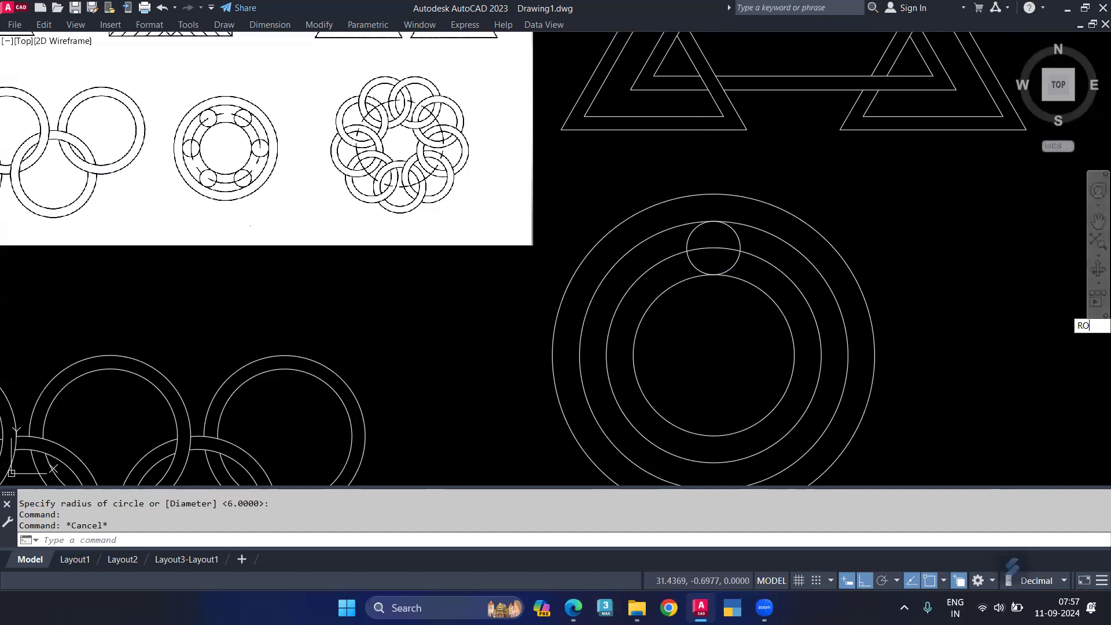
key(Return)
click(738, 247)
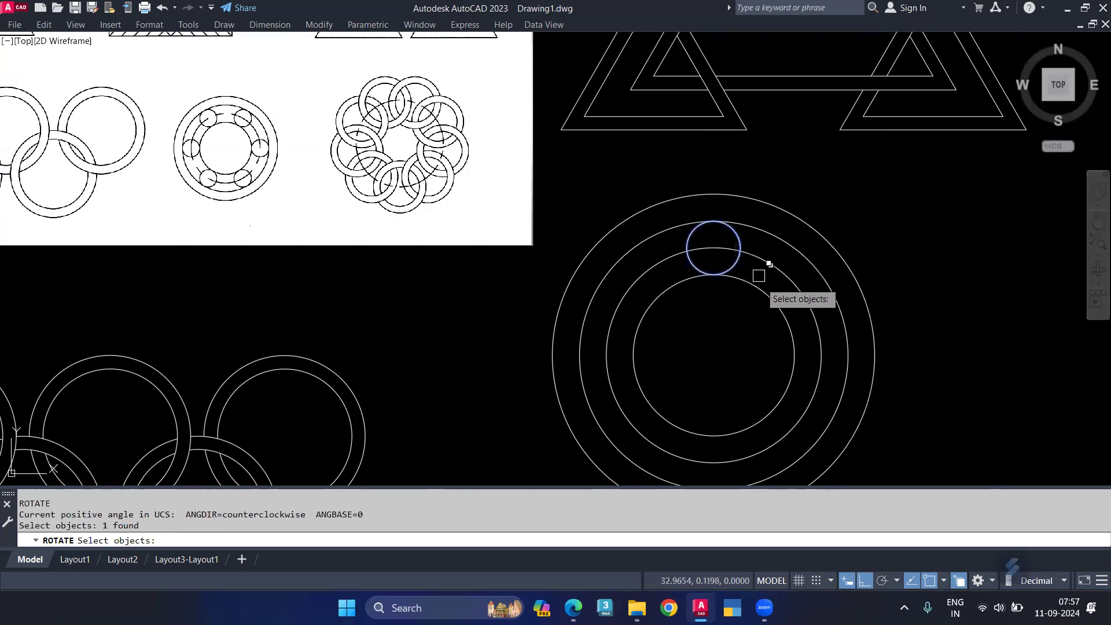
key(Return)
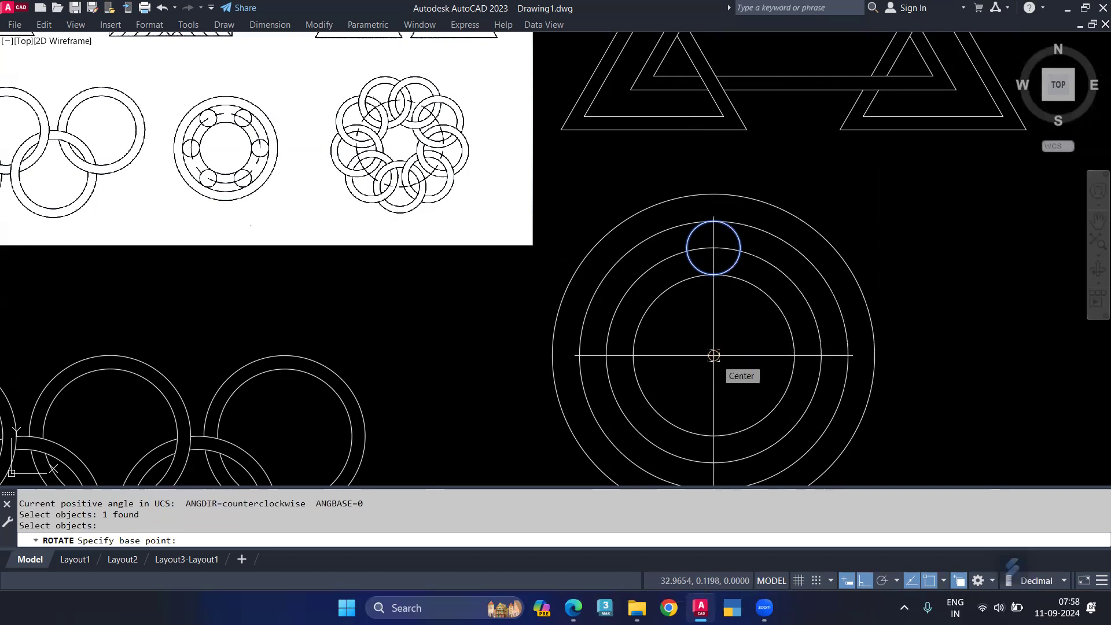
click(713, 356)
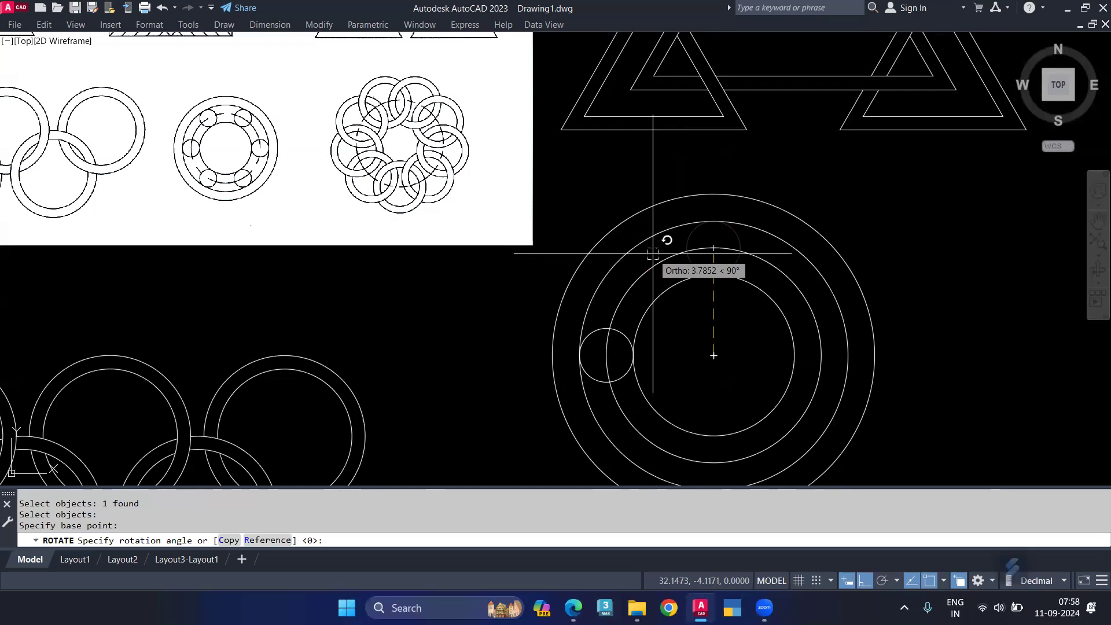
key(alt+Tab)
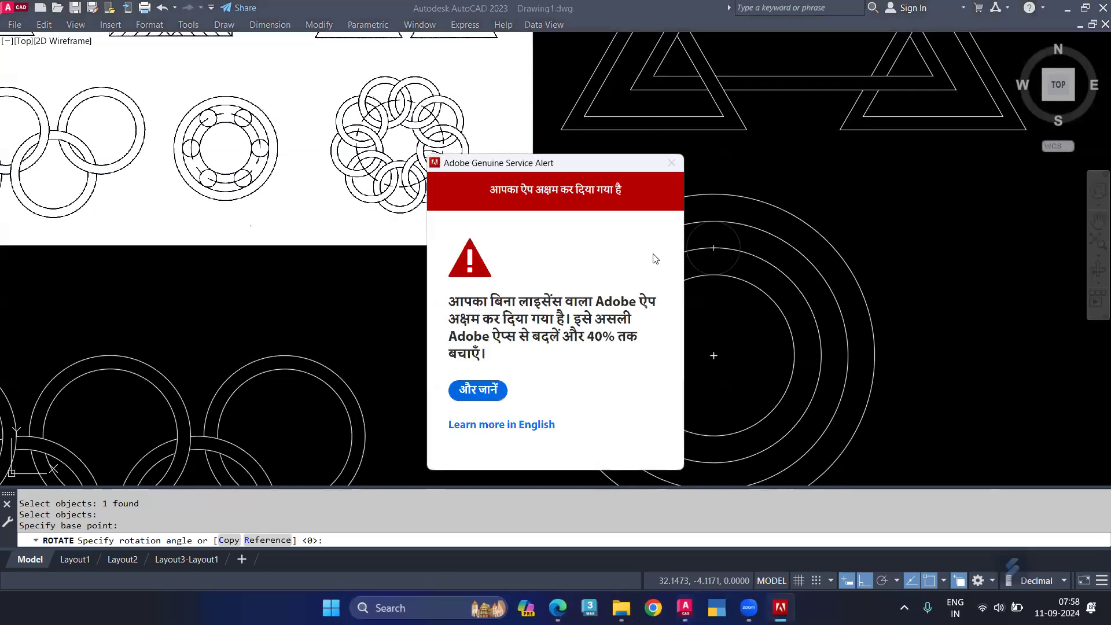
drag(633, 164, 1110, 624)
click(671, 363)
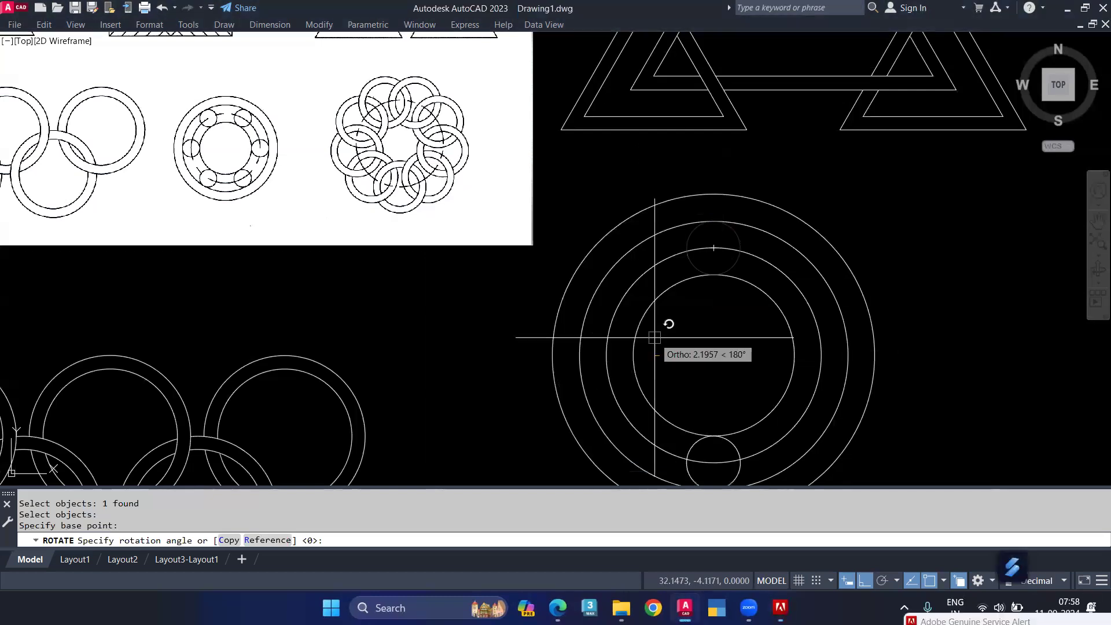
text(30)
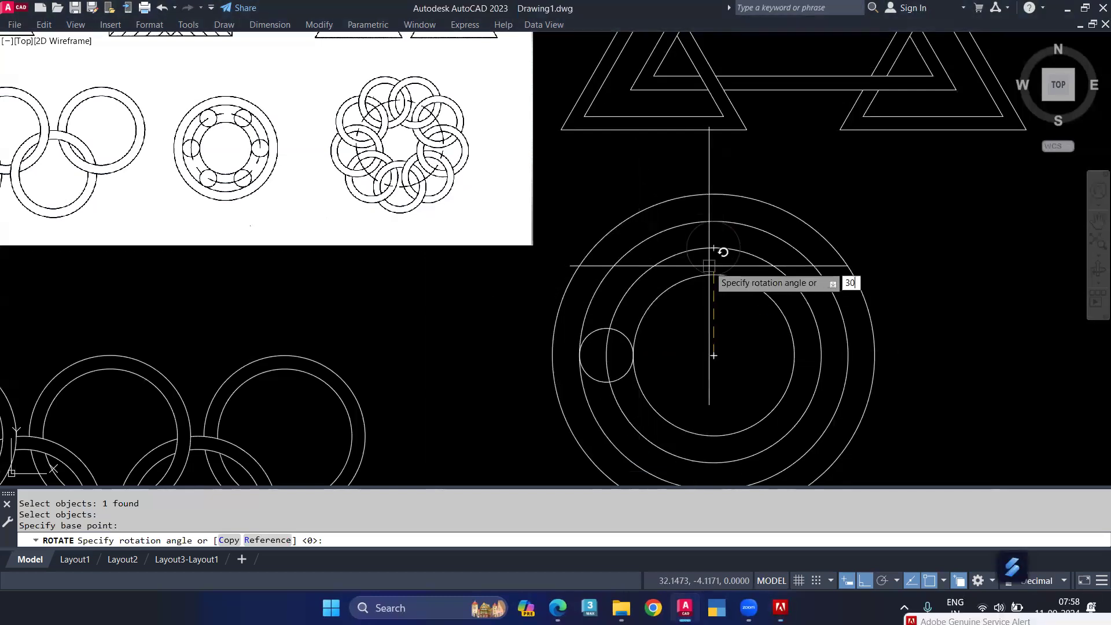
key(Return)
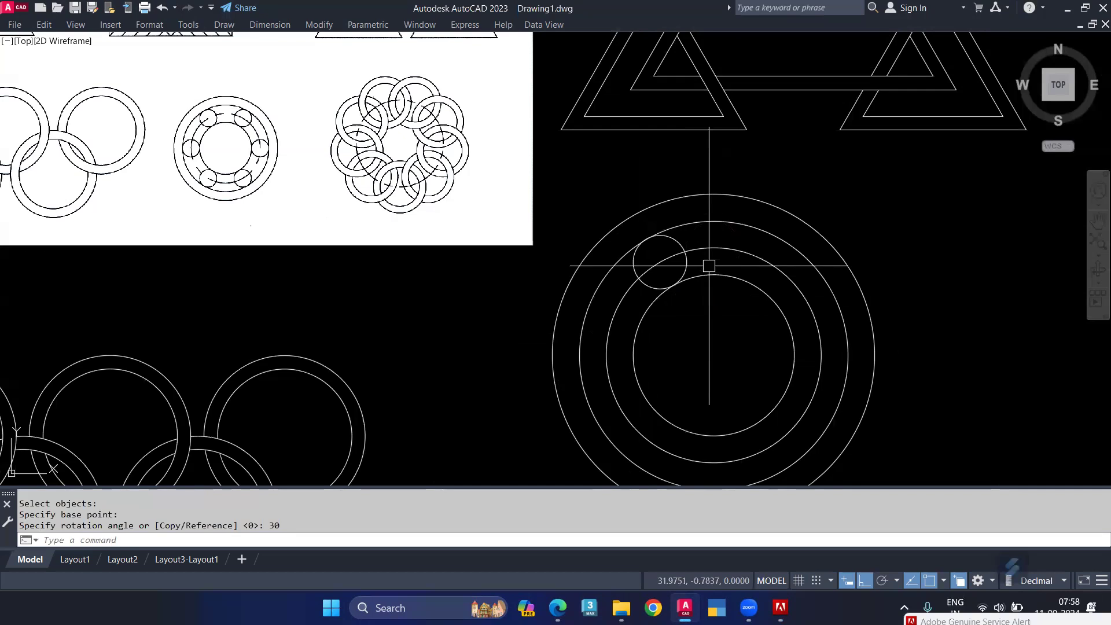
Step: Rotate a copy of the small circle 60 degrees about the centre of the concentric circles
scroll(686, 235, up, 1)
click(673, 240)
scroll(673, 230, down, 1)
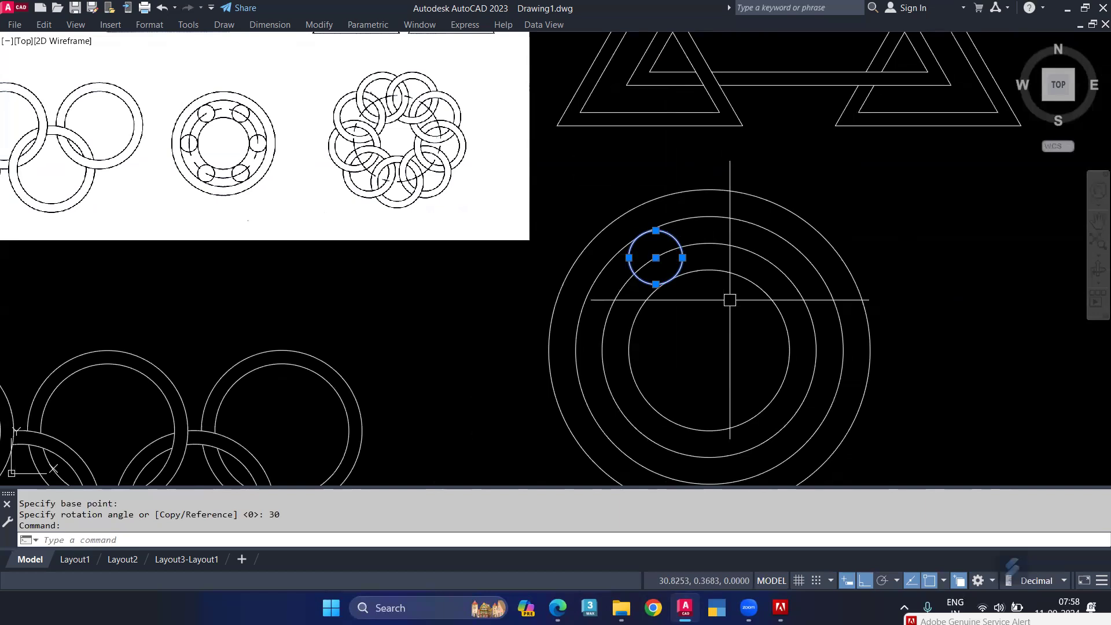
text(ro)
key(Return)
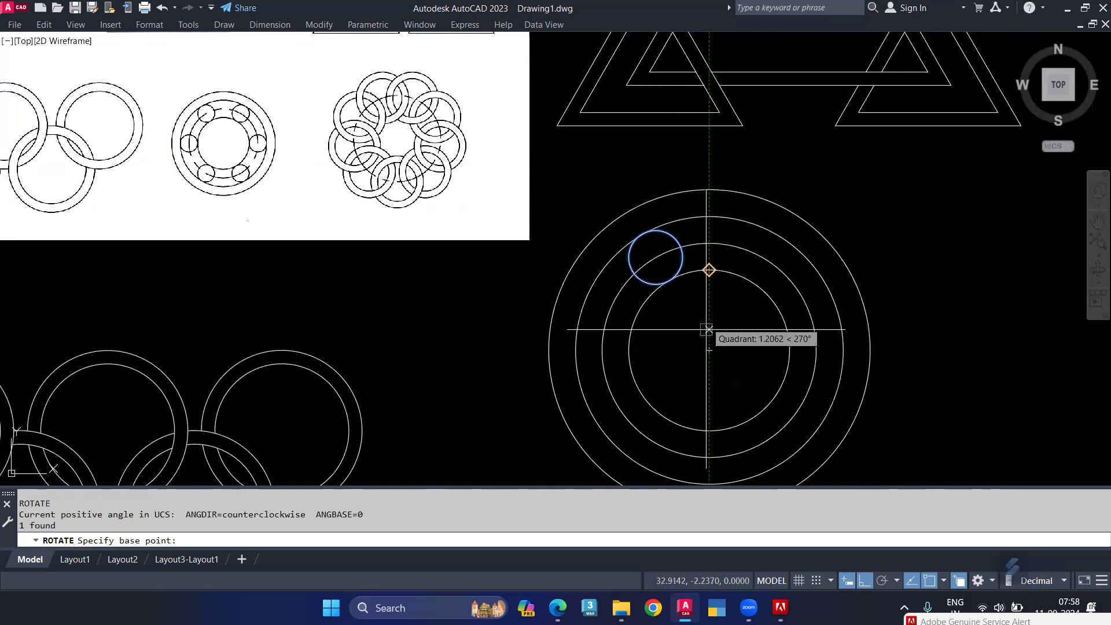
click(709, 350)
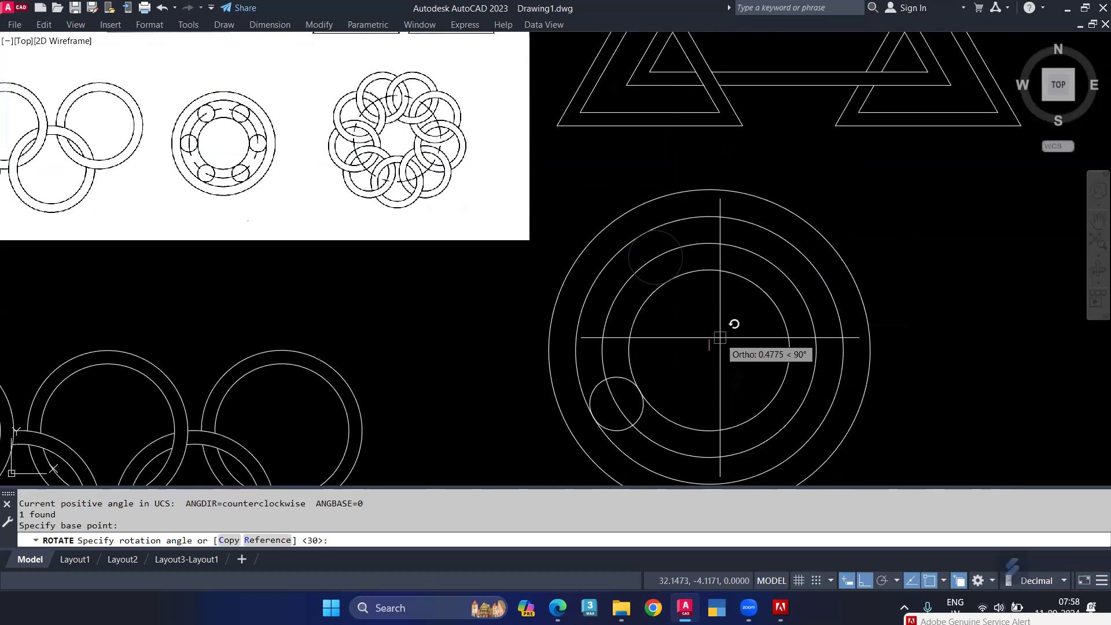
text(c)
key(Return)
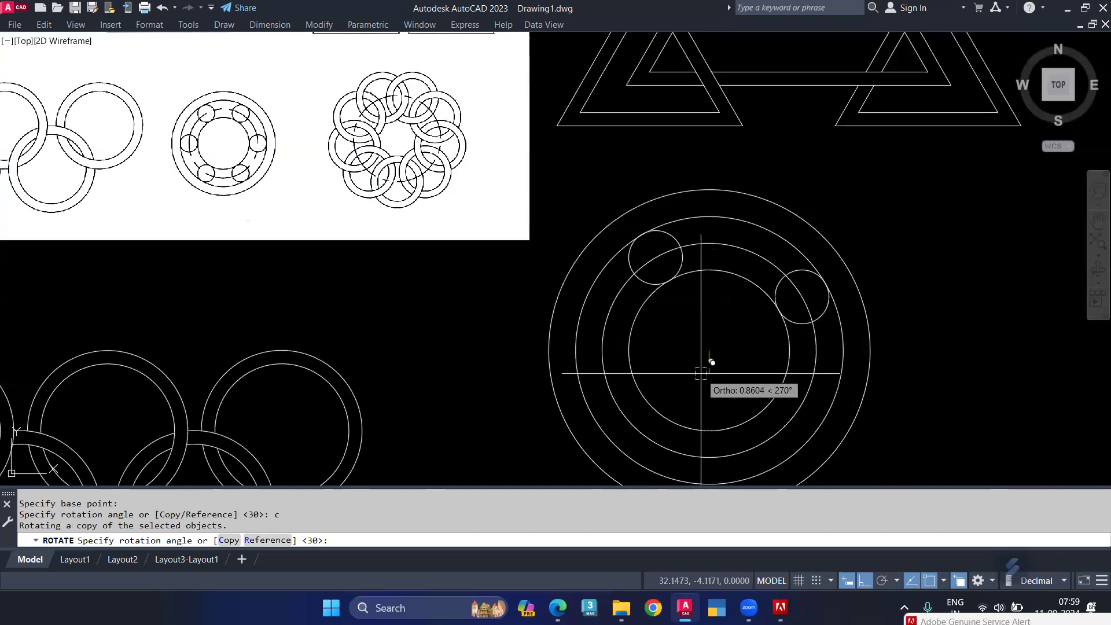
text(60)
key(Return)
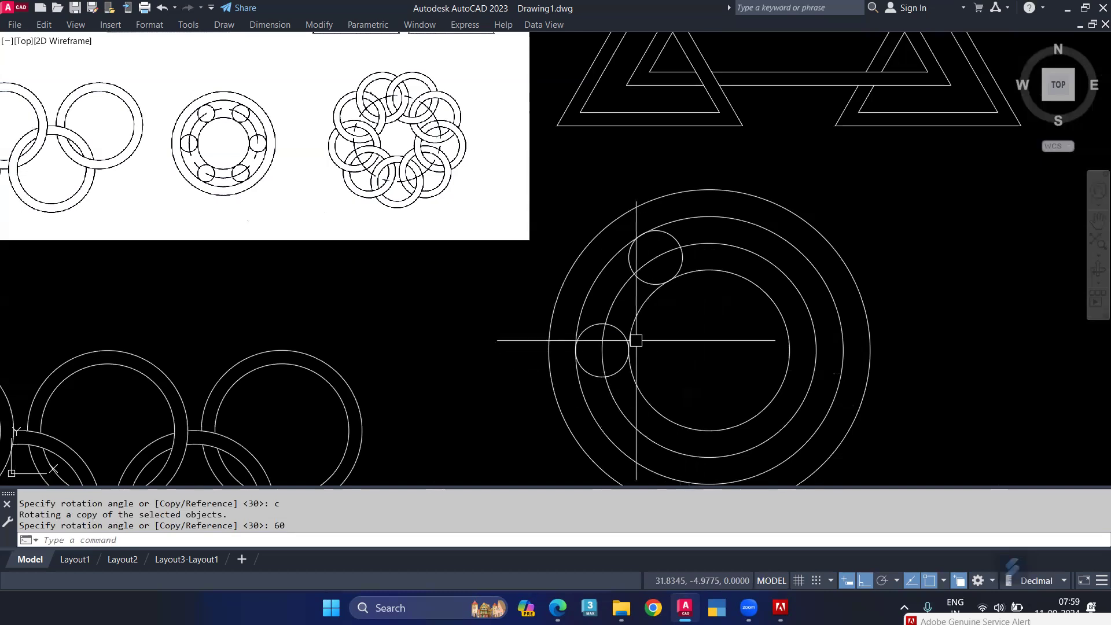
Step: Rotate a copy of both small circles 120 degrees about the centre of the concentric circles
scroll(632, 286, up, 2)
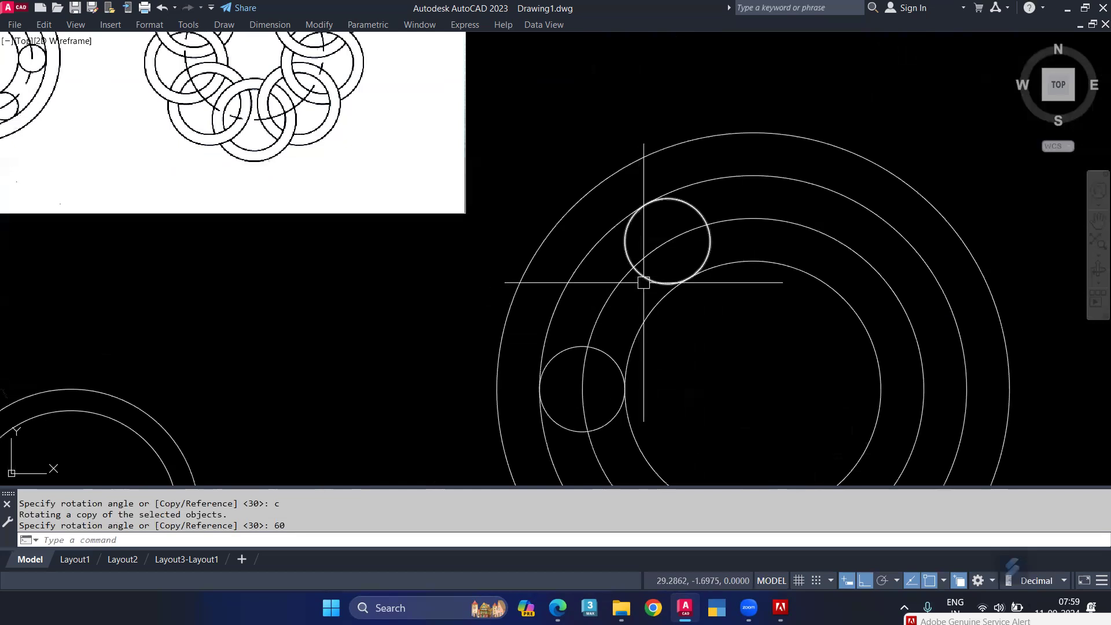
click(642, 284)
click(613, 359)
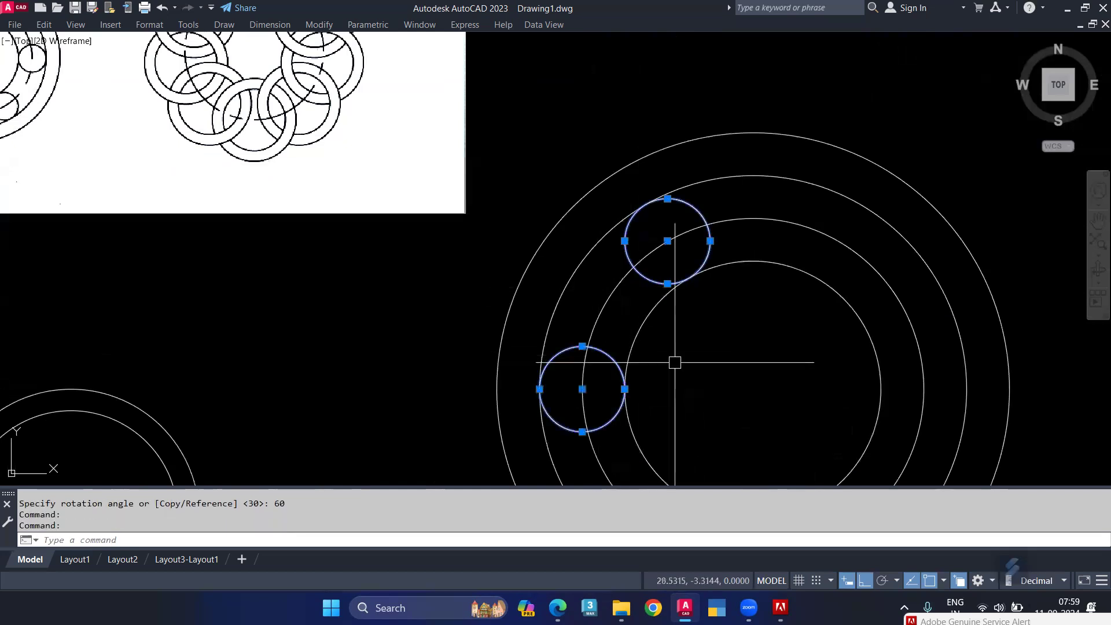
key(Return)
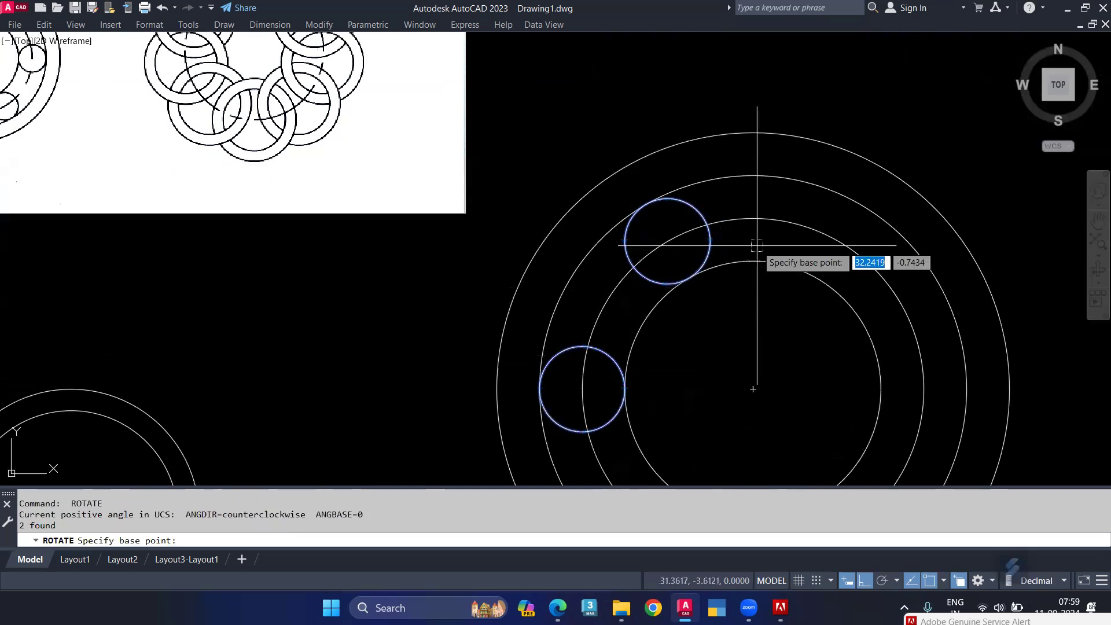
click(752, 387)
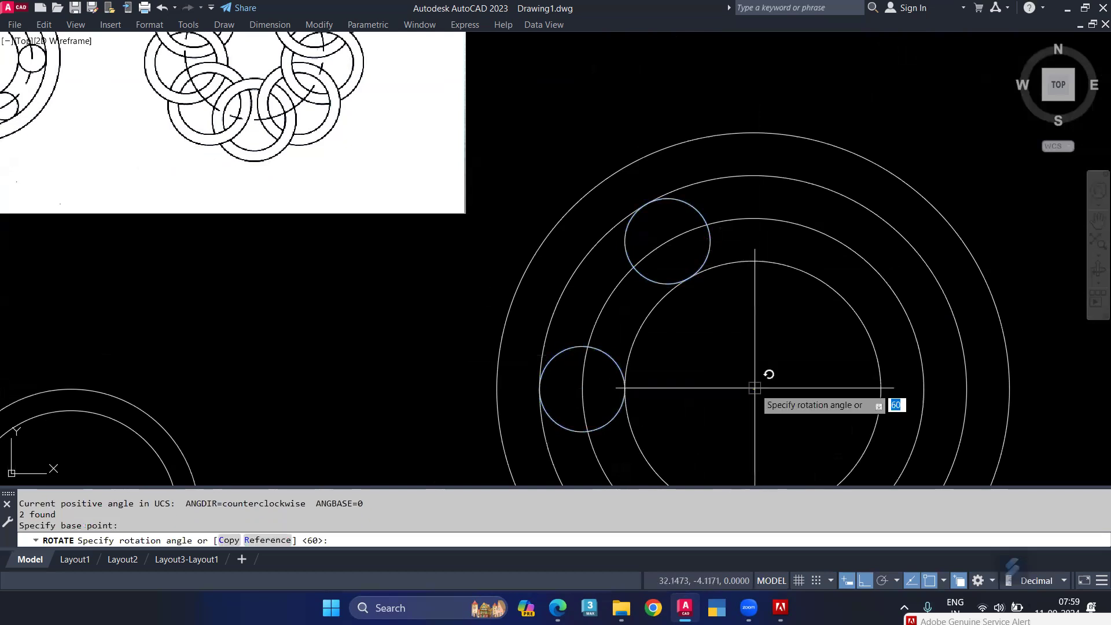
text(c)
key(Return)
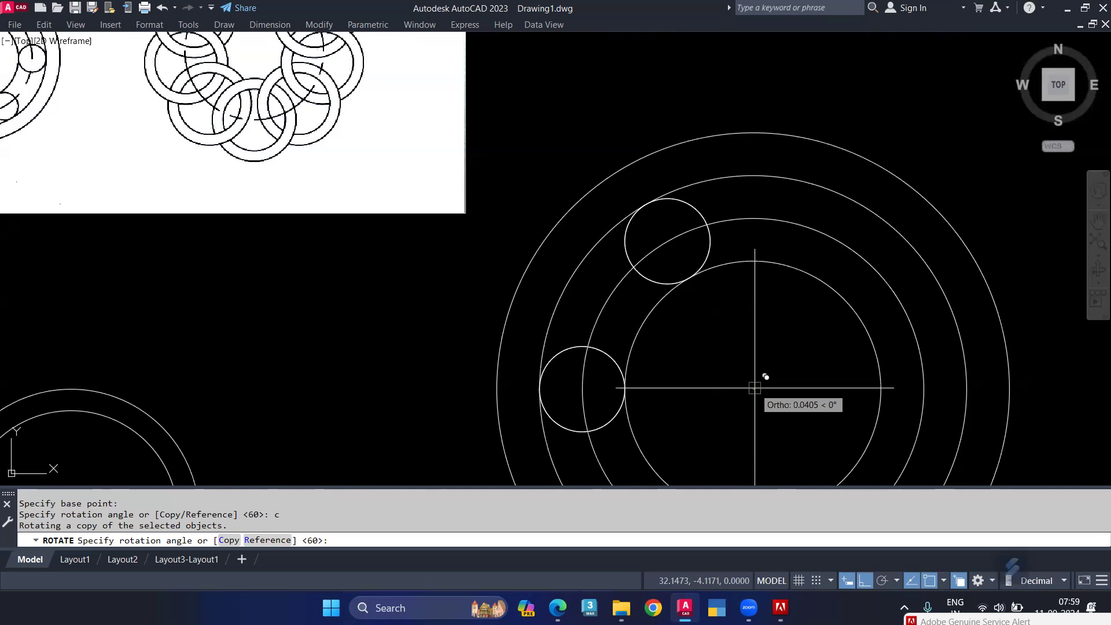
text(120)
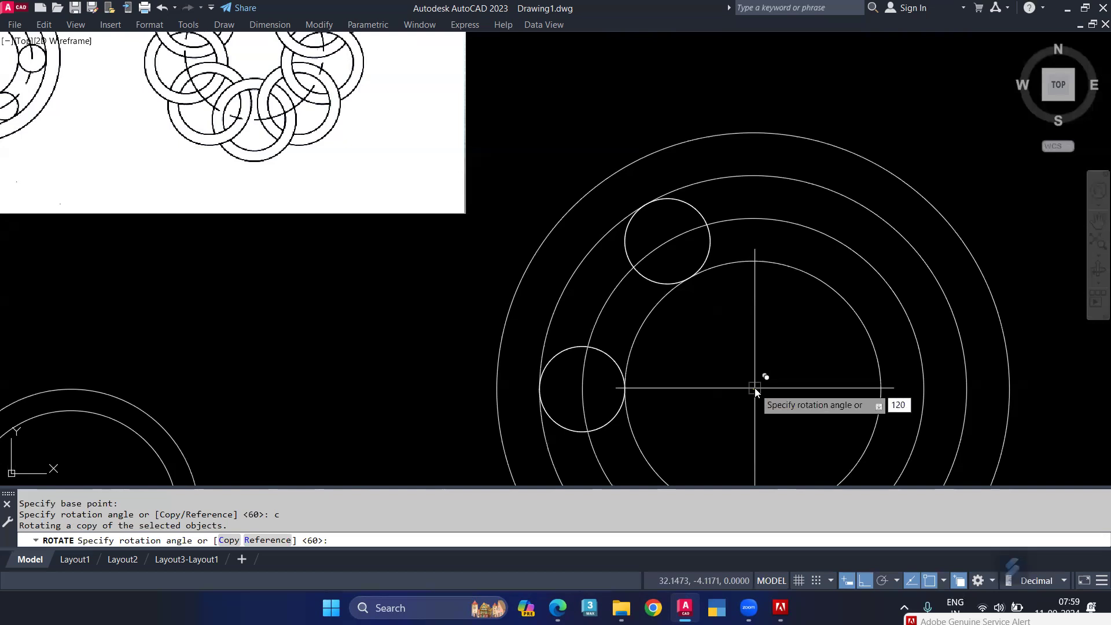
key(Return)
Step: Rotate a copy of the two lower small circles by another 120 degrees about the common centre, completing six small circles
scroll(752, 388, down, 4)
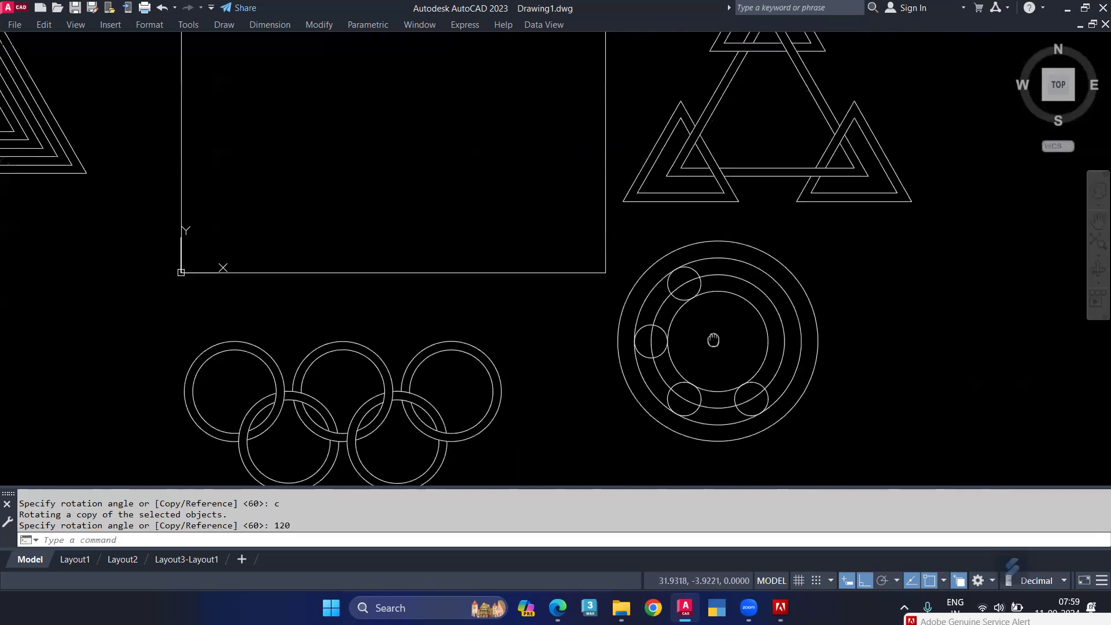
middle_drag(714, 340, 712, 337)
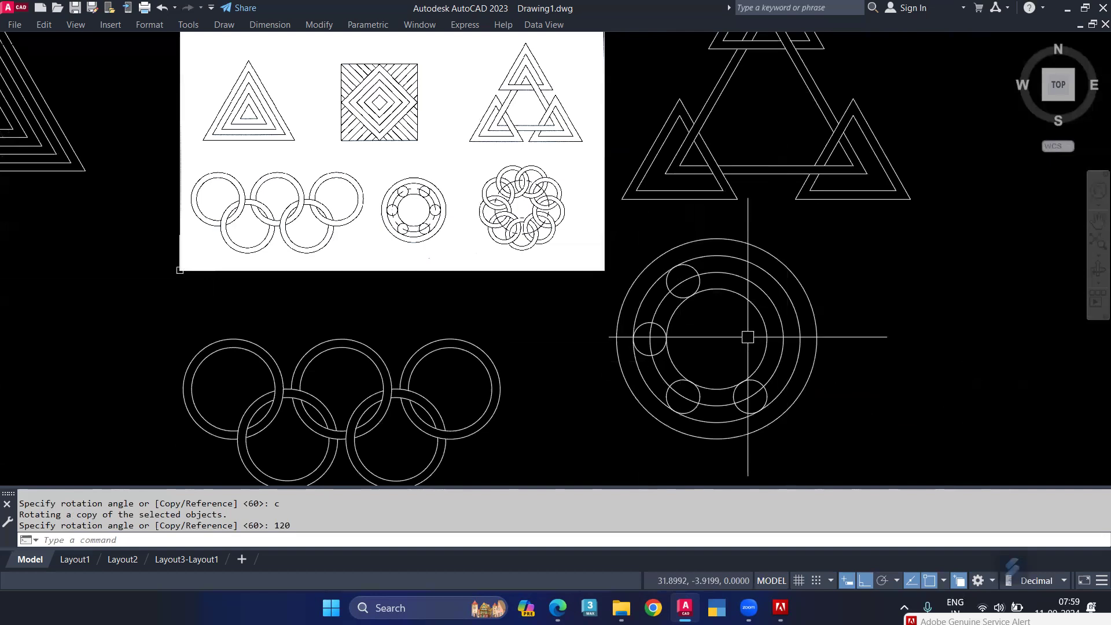
scroll(758, 379, up, 2)
click(758, 388)
click(662, 404)
key(Return)
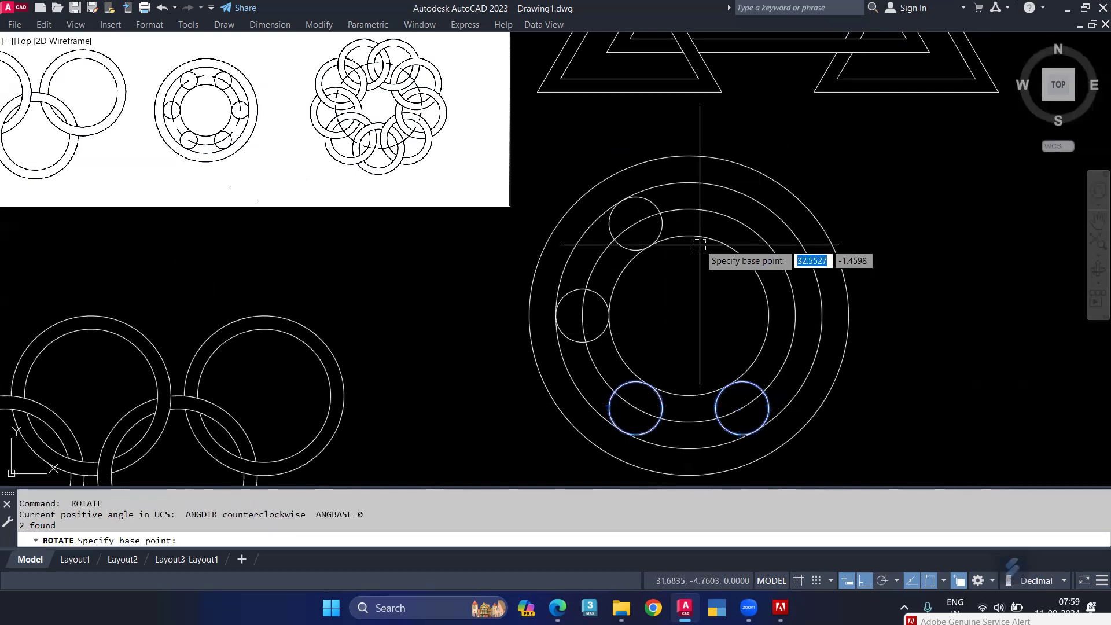
click(688, 316)
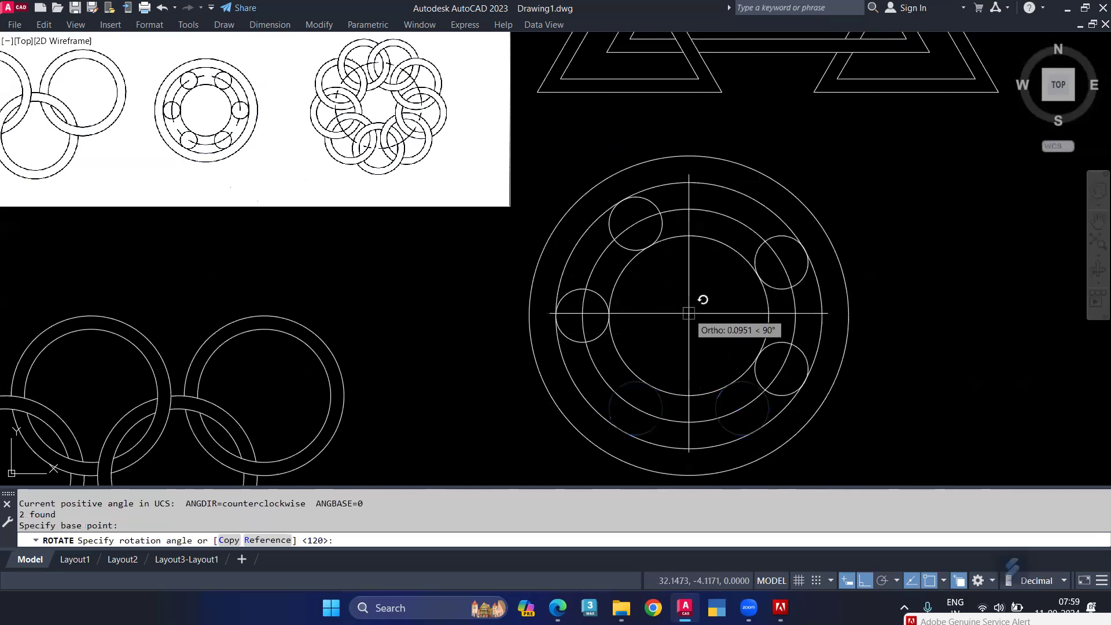
text(c)
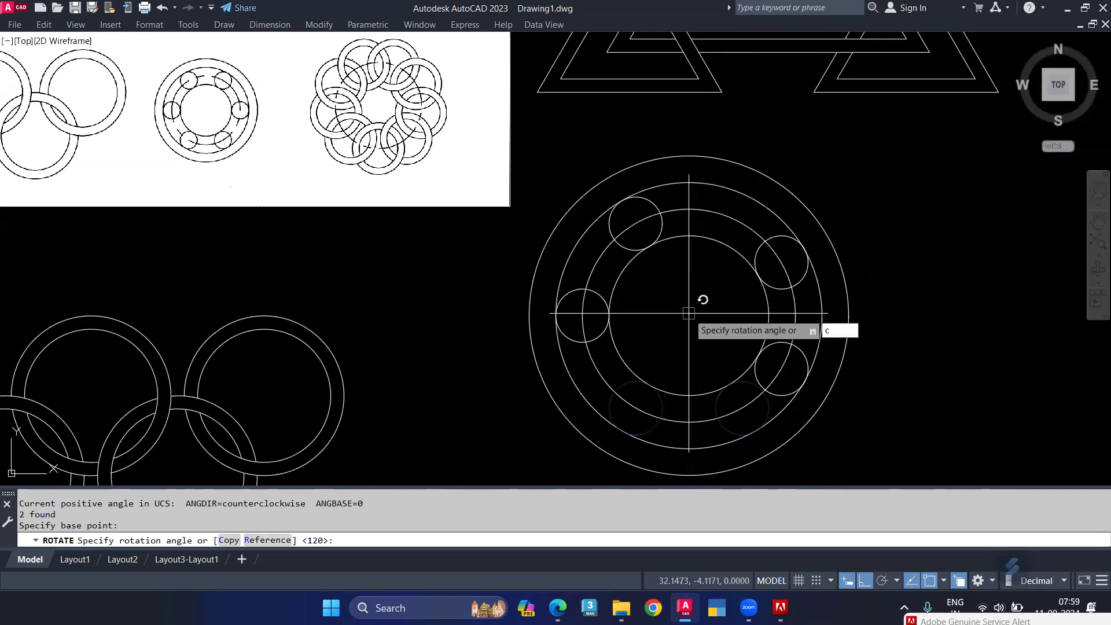
key(Return)
key(Return)
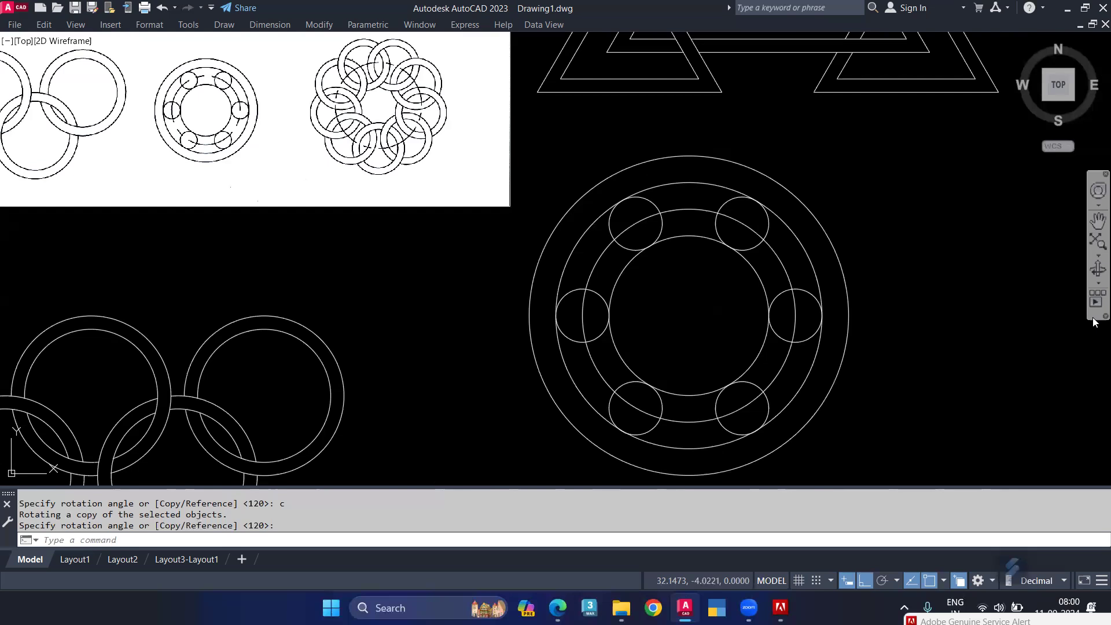
Step: Undo the three rotated copies and the initial 30 degree rotation, back to the single small circle at the top quadrant
key(ctrl+z)
key(ctrl+z)
key(ctrl+z)
key(ctrl+z)
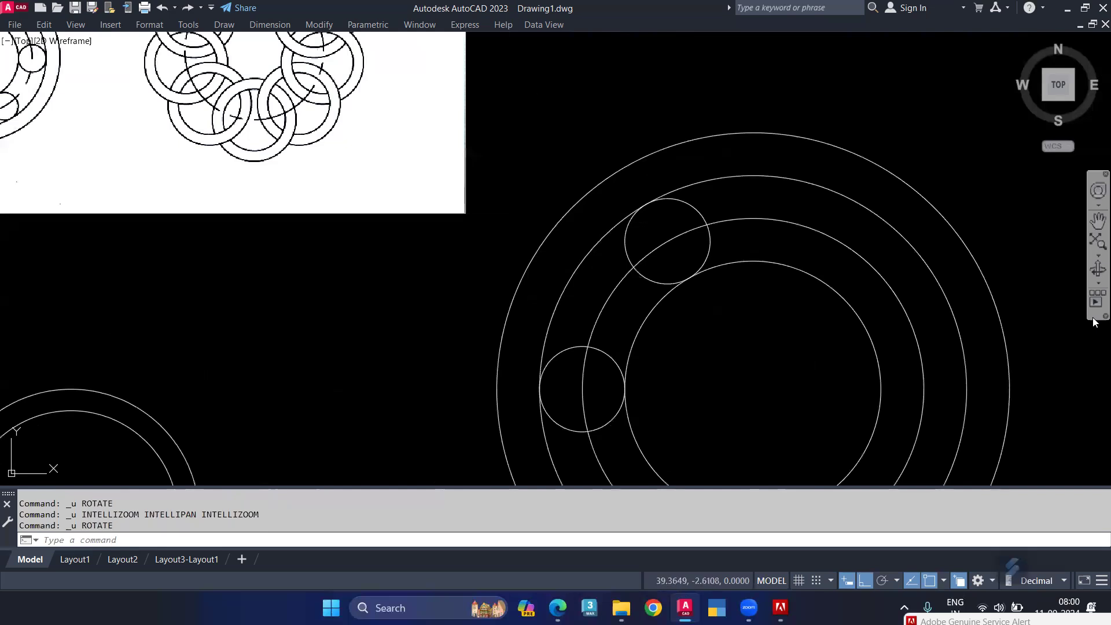
key(ctrl+z)
key(ctrl+z)
key(ctrl+z)
key(ctrl+z)
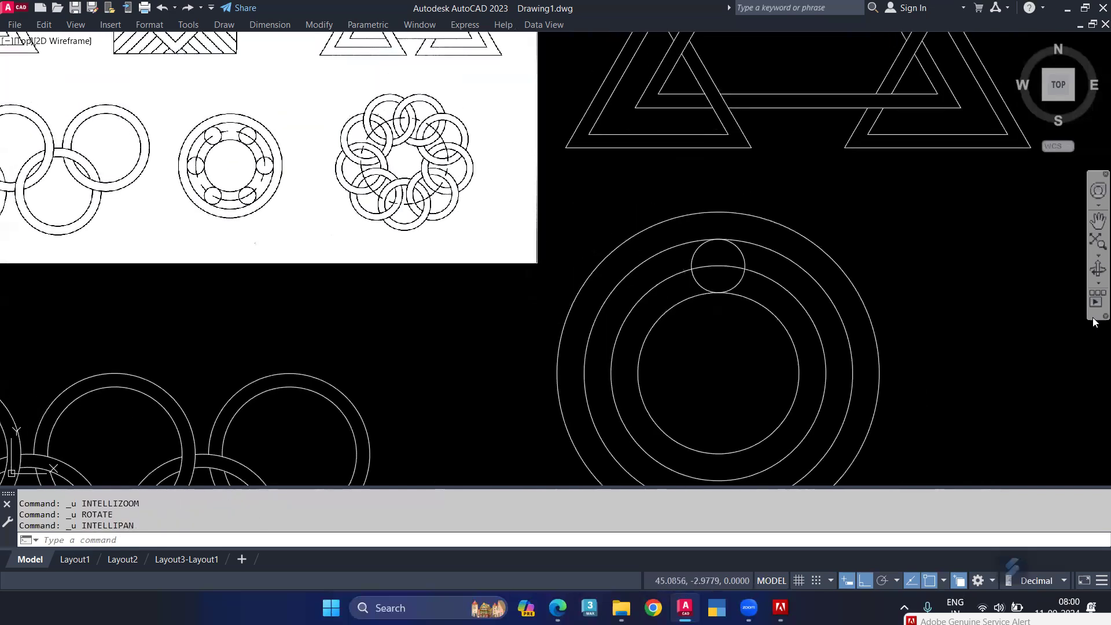
Step: Rotate a copy of the top small circle 30 degrees about the centre of the concentric circles and erase the original
text(RO)
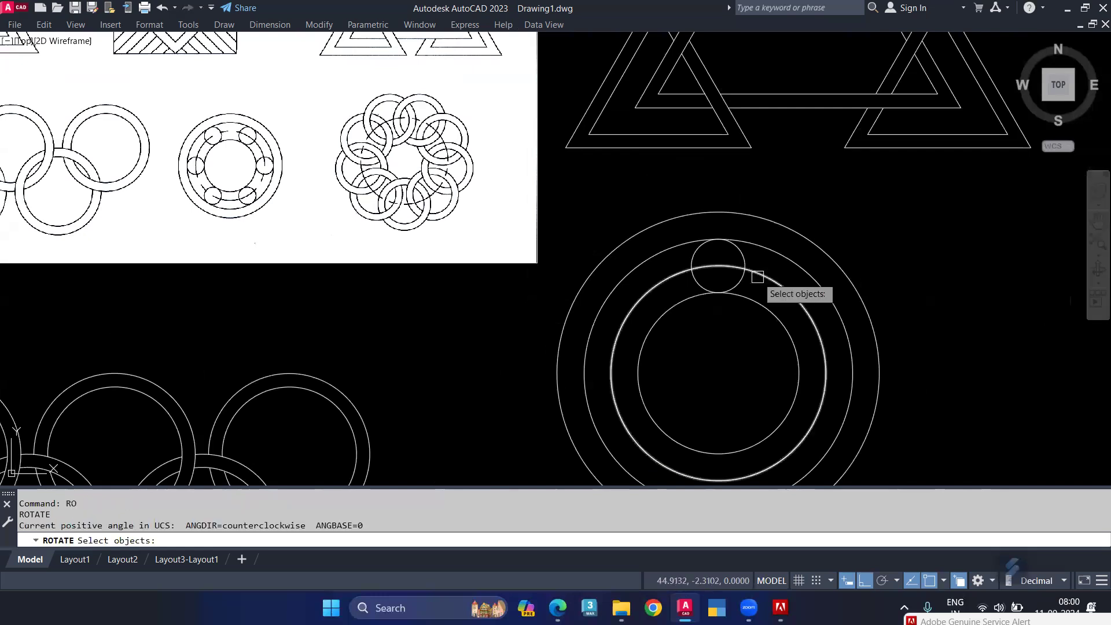
click(732, 246)
middle_drag(724, 383, 719, 322)
key(Return)
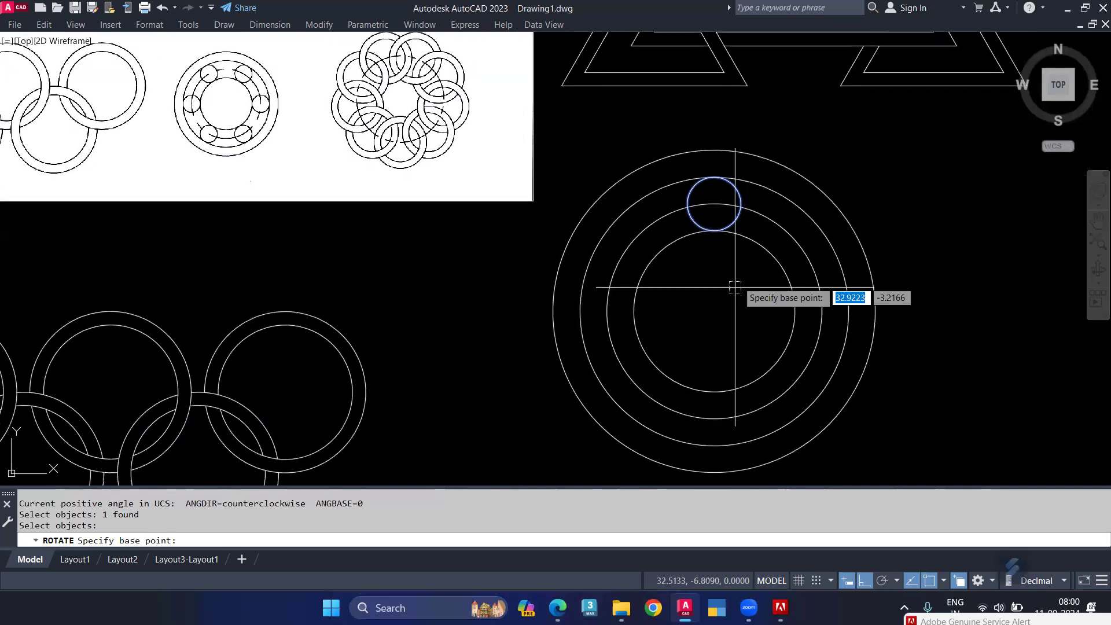
click(713, 310)
text(c)
key(Return)
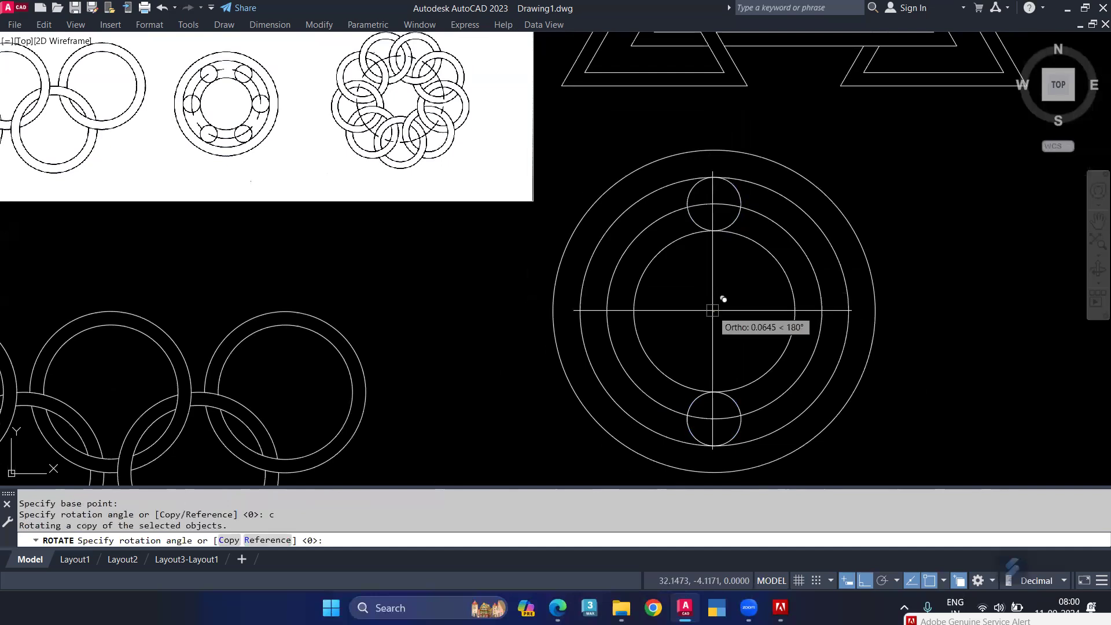
text(30)
key(Return)
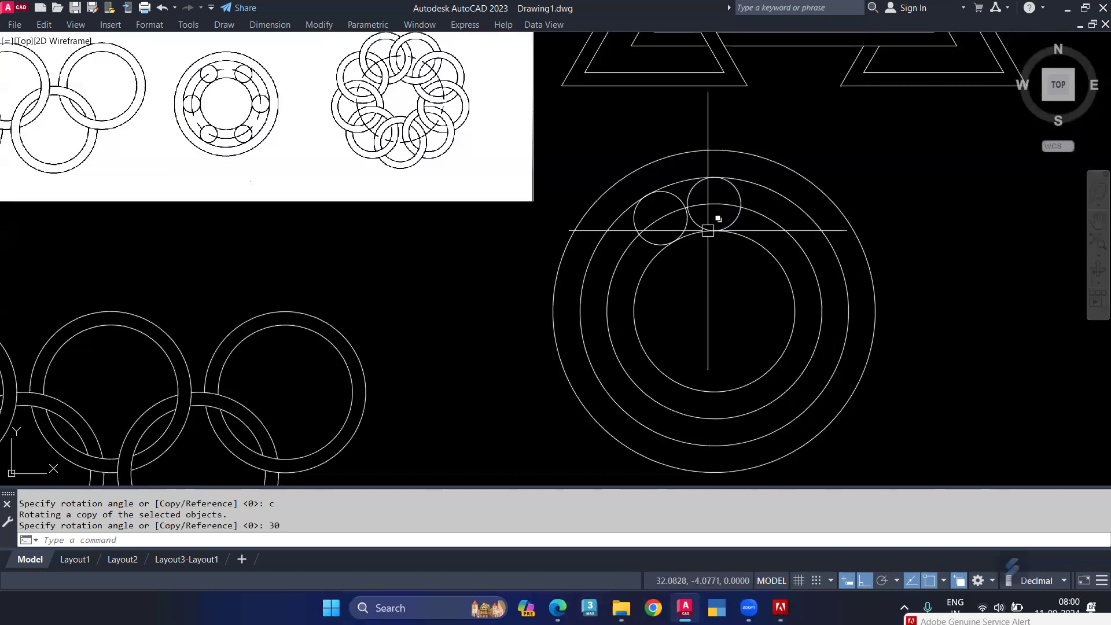
click(742, 211)
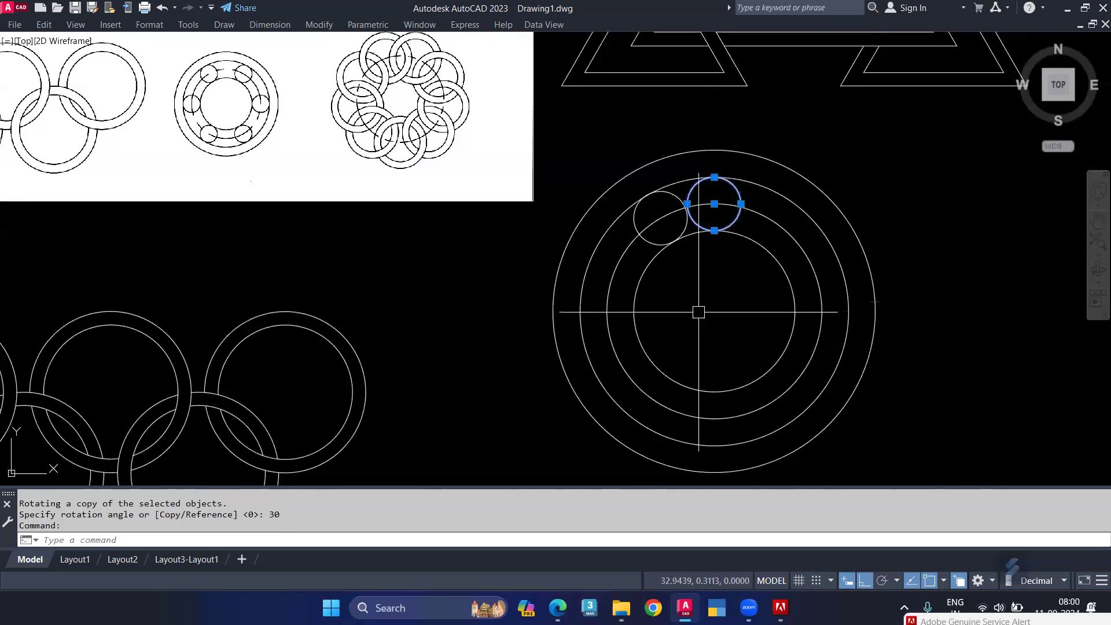
key(Delete)
Step: Rotate a copy of the remaining small circle 60 degrees about the centre of the concentric circles
click(687, 227)
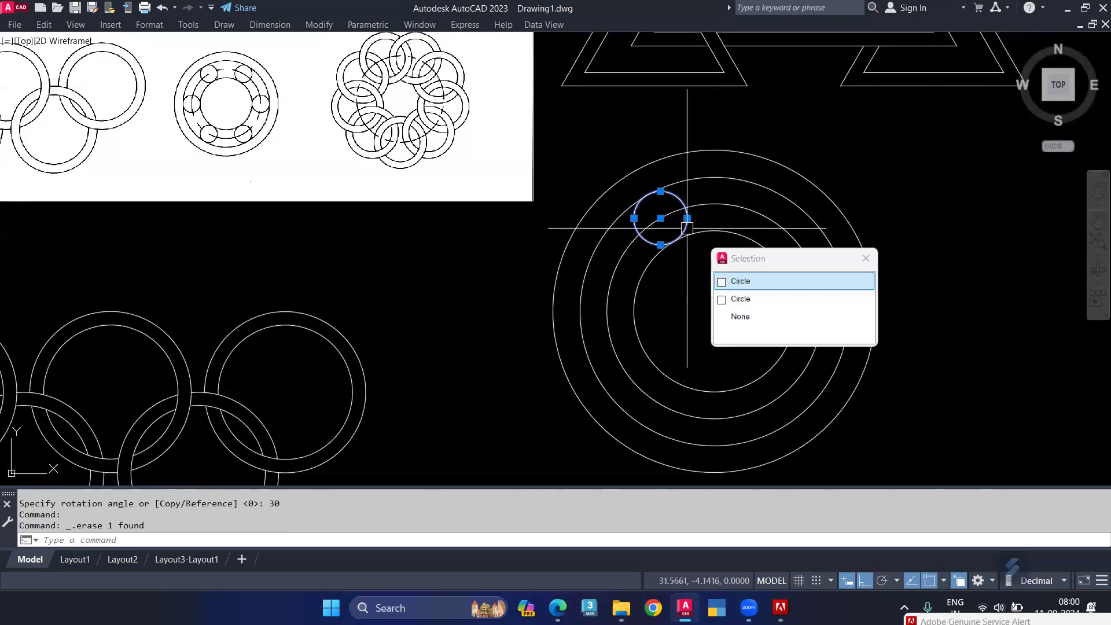
click(751, 283)
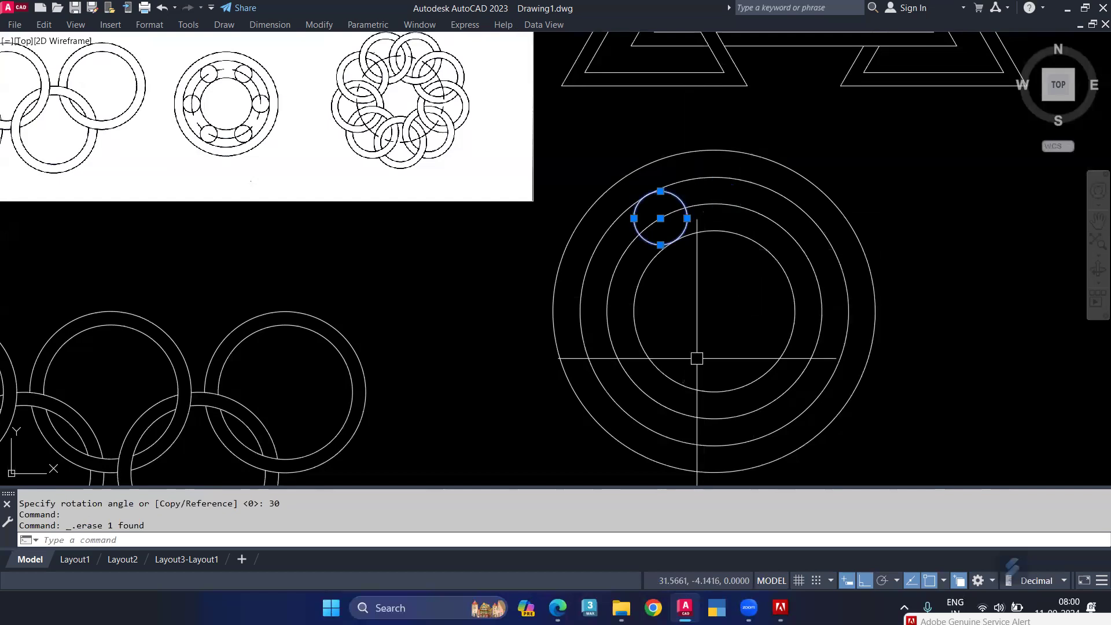
text(ro)
key(Return)
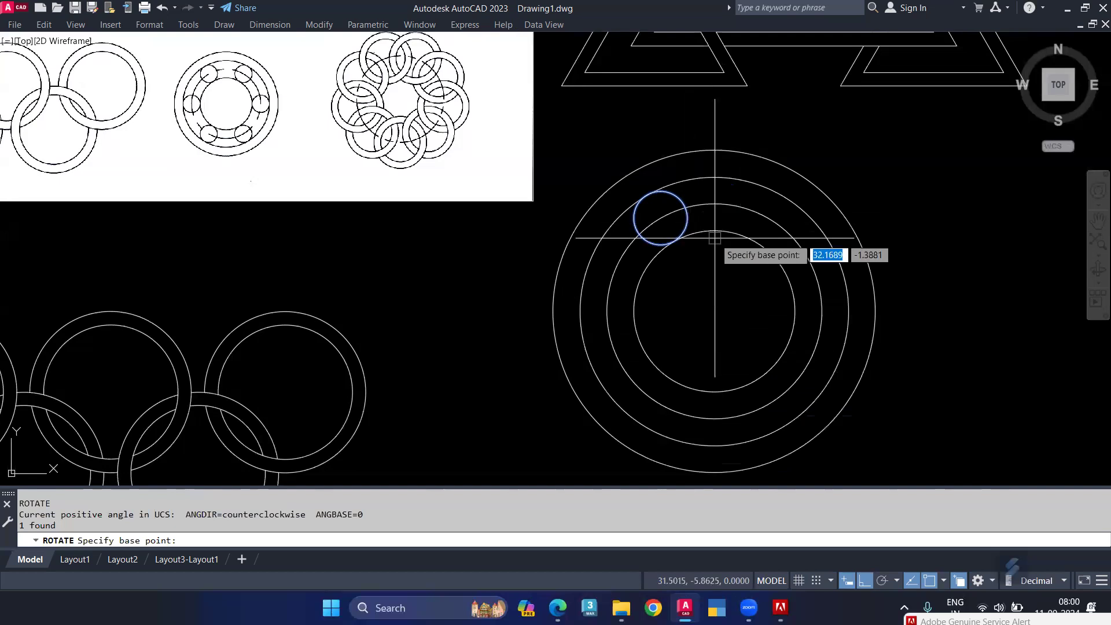
click(714, 312)
text(c)
key(Return)
text(60)
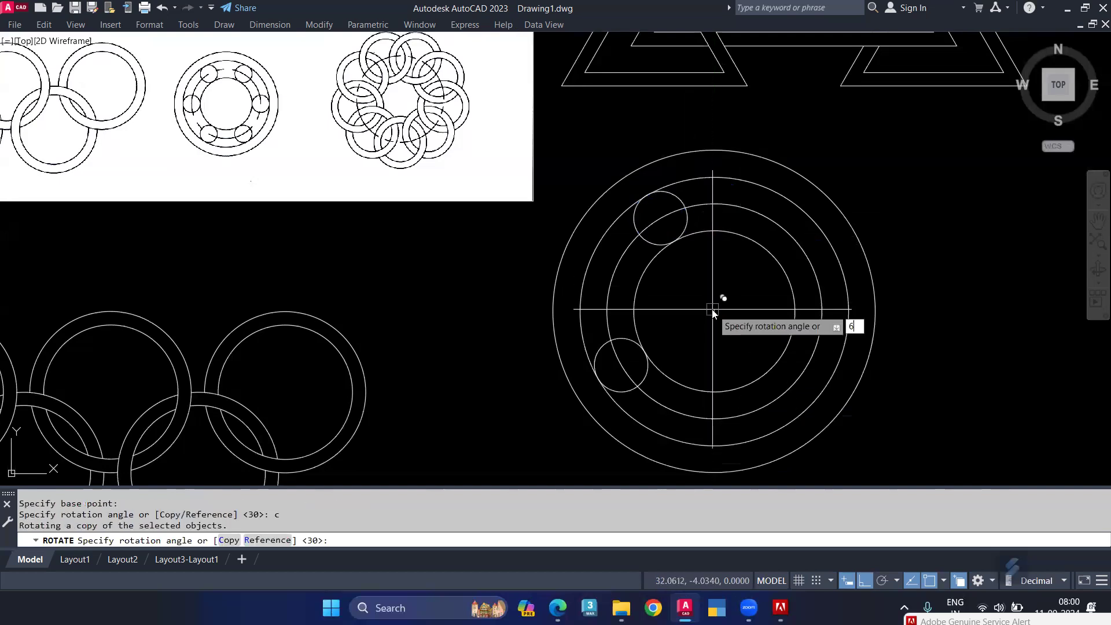
key(Return)
Step: Rotate a copy of both small circles 120 degrees about the centre of the concentric circles
click(655, 239)
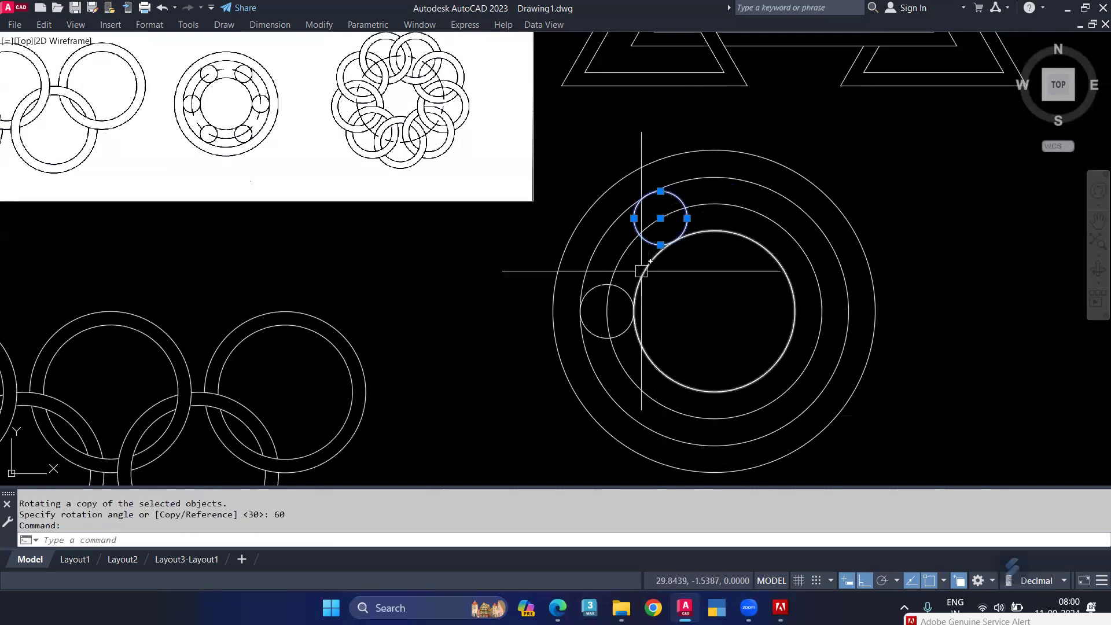
click(621, 284)
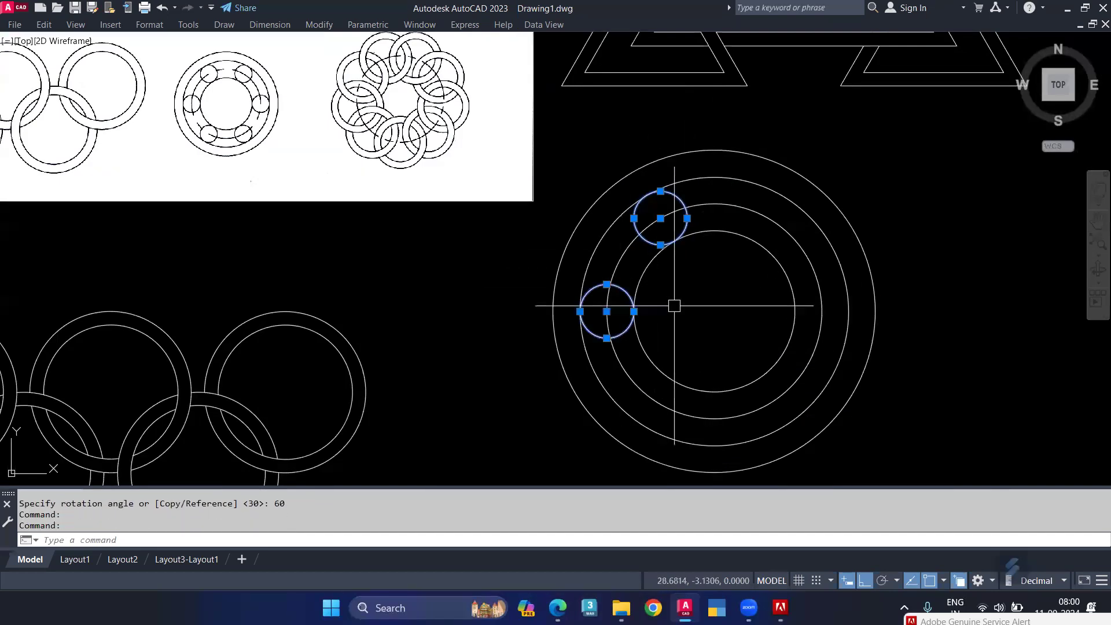
key(Return)
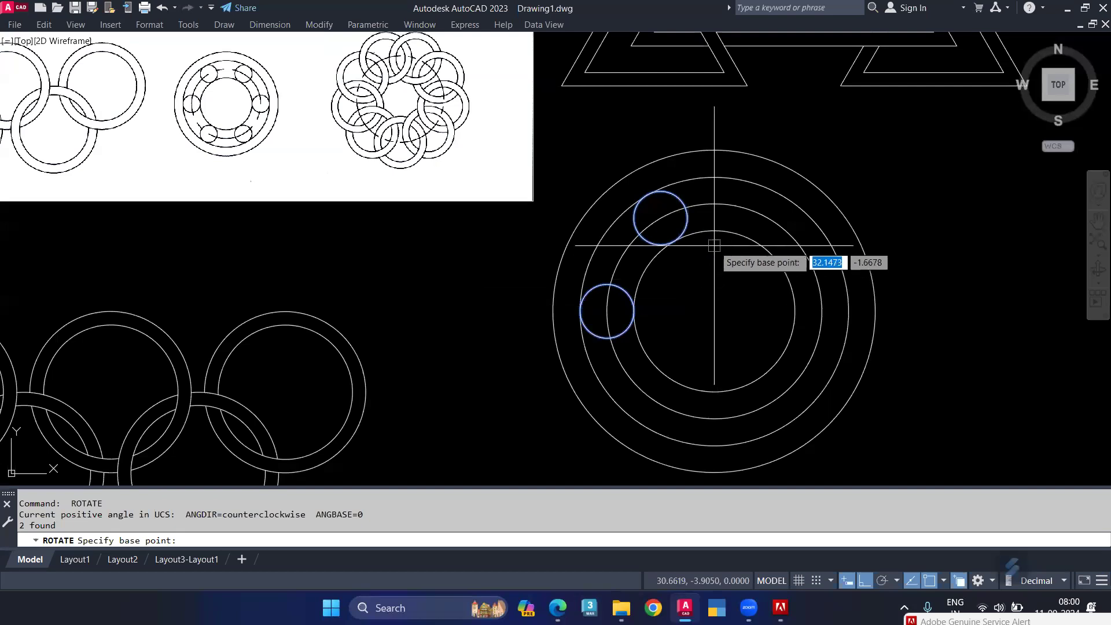
click(714, 312)
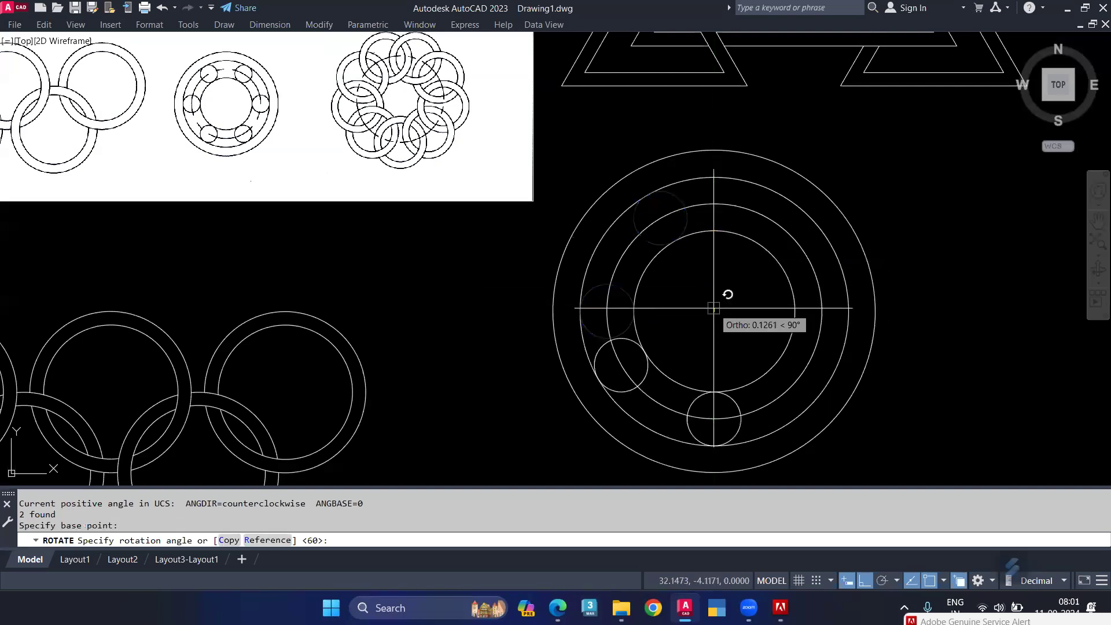
text(c)
key(Return)
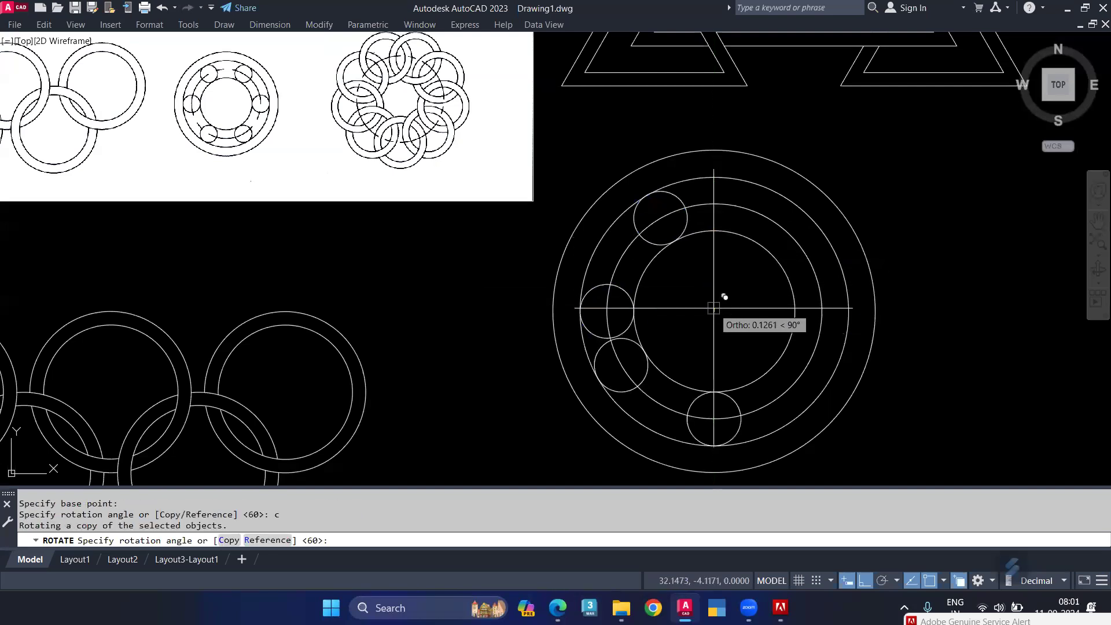
text(120)
key(Return)
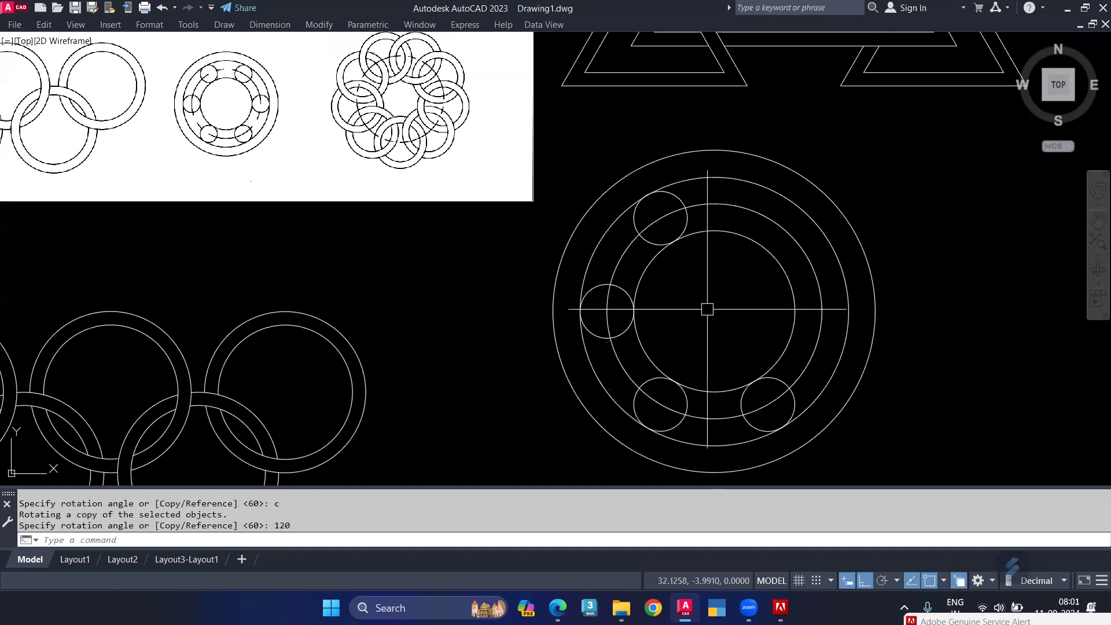
Step: Rotate a copy of the two lower small circles 120 degrees about the centre of the concentric circles
click(656, 379)
click(766, 378)
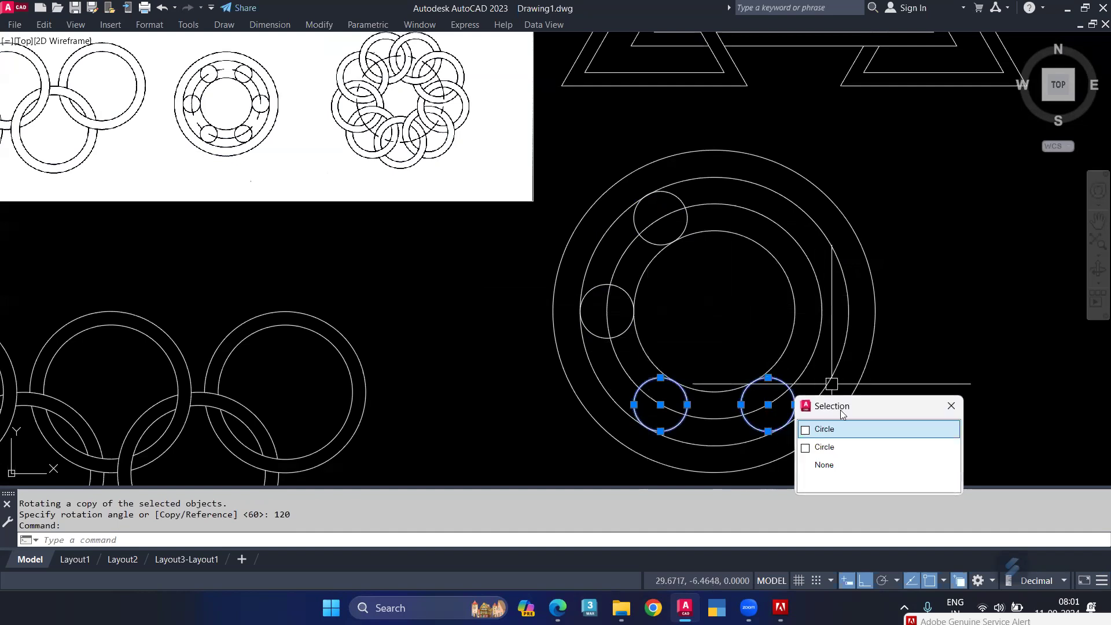
click(845, 430)
key(Return)
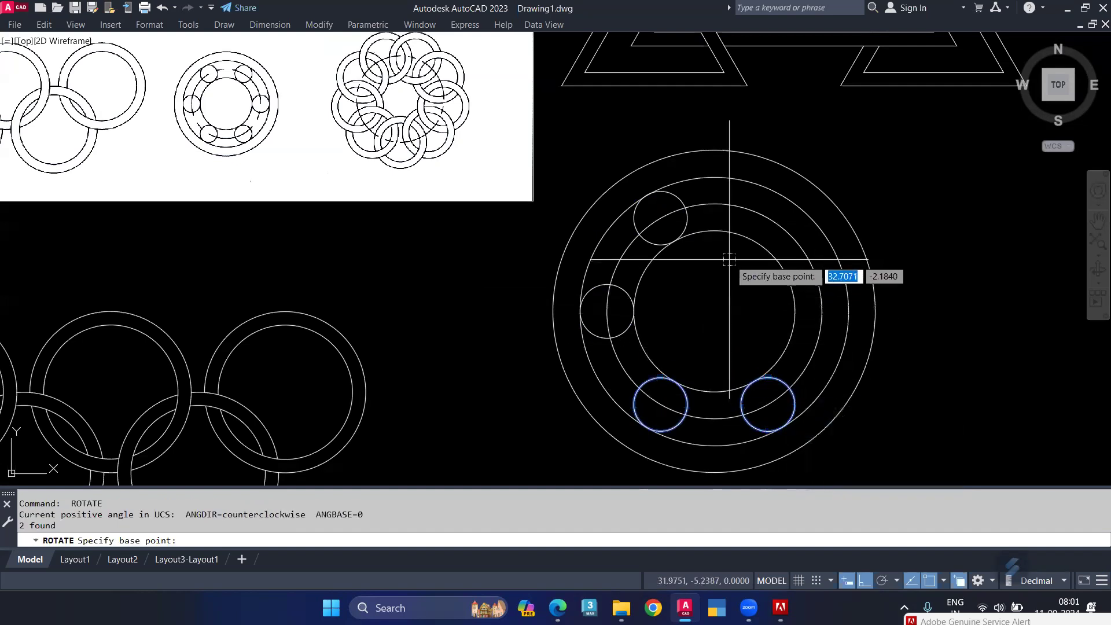
click(714, 311)
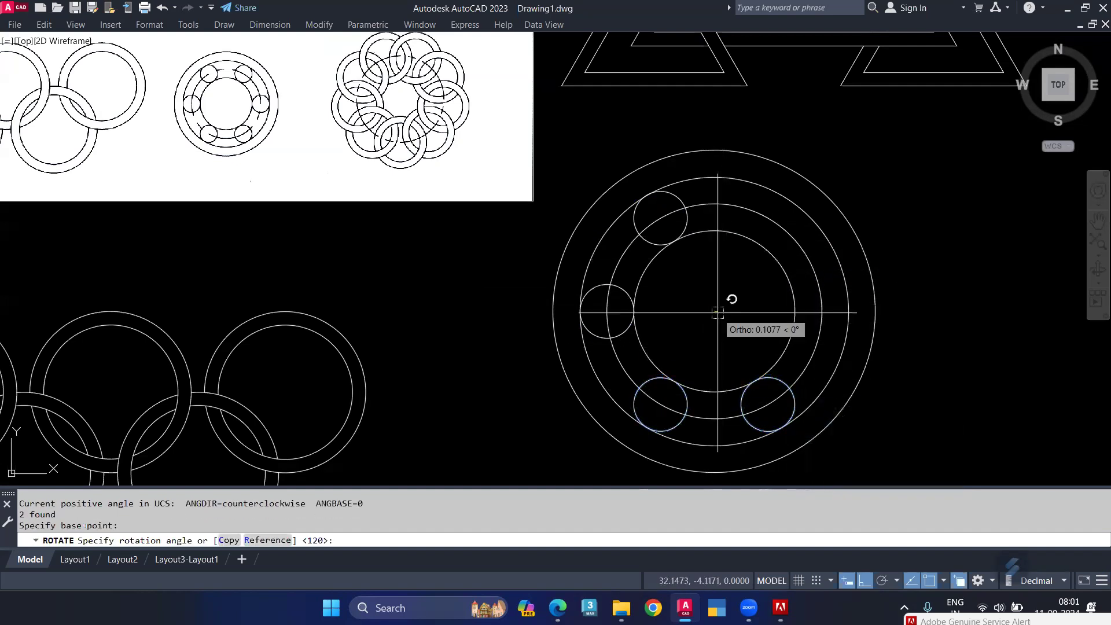
text(c)
key(Return)
key(Return)
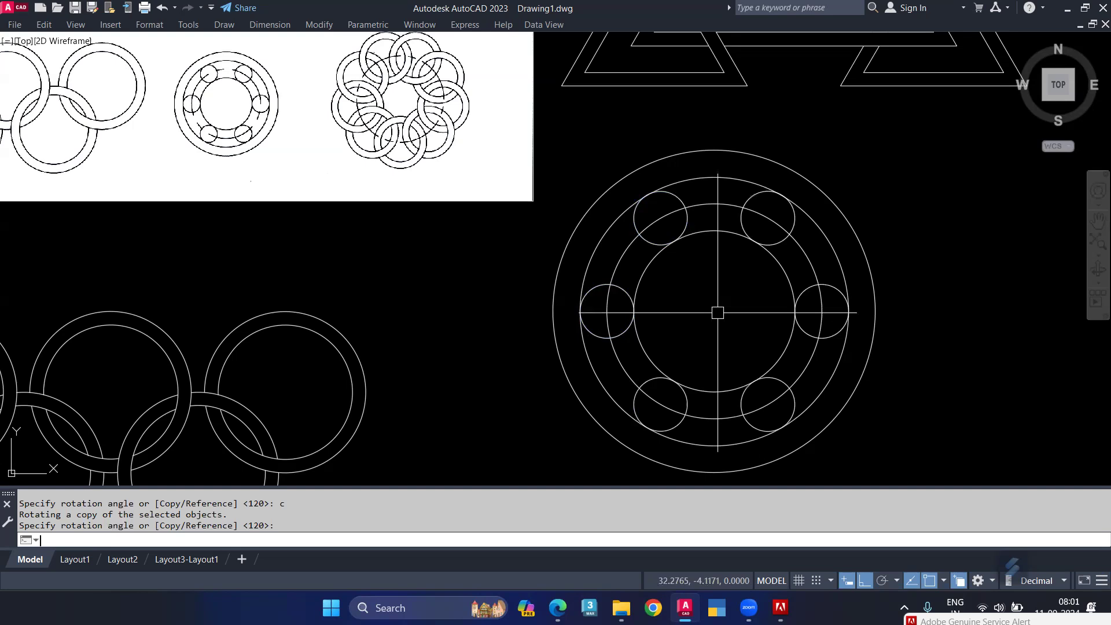
Step: Break a short gap in the circle through the small circles' centres, at its top between the two upper small circles
scroll(249, 75, up, 2)
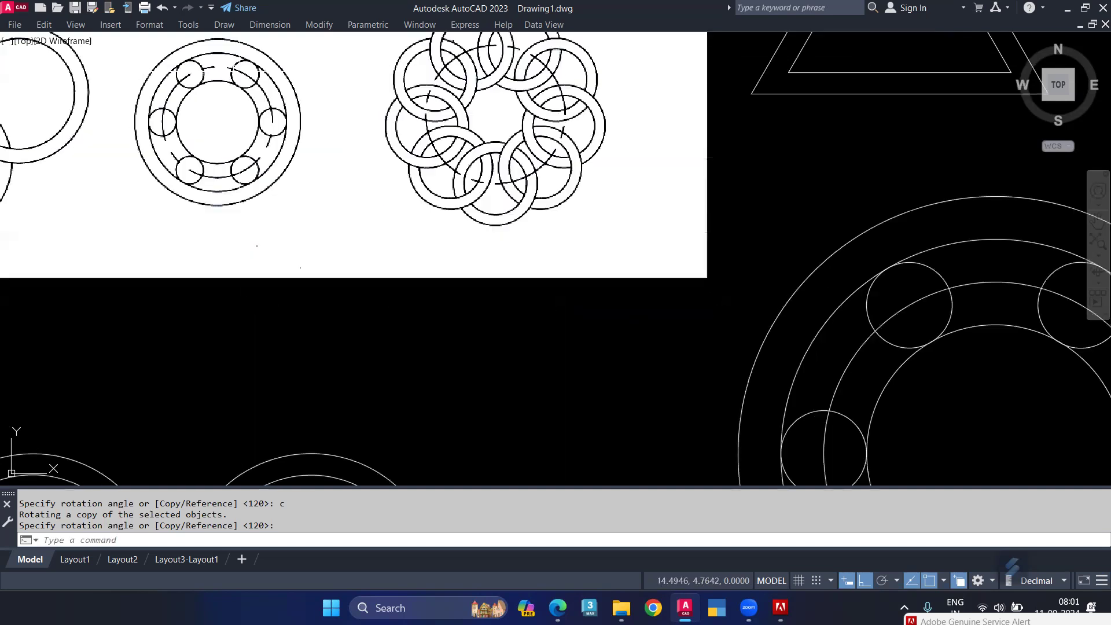
scroll(231, 66, up, 2)
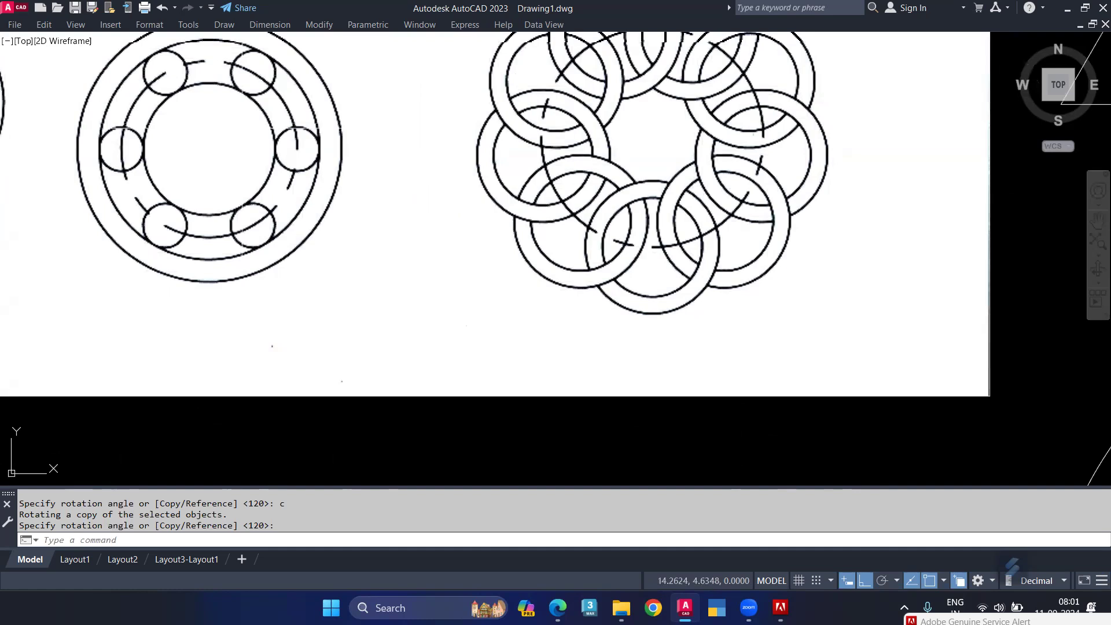
scroll(281, 107, down, 4)
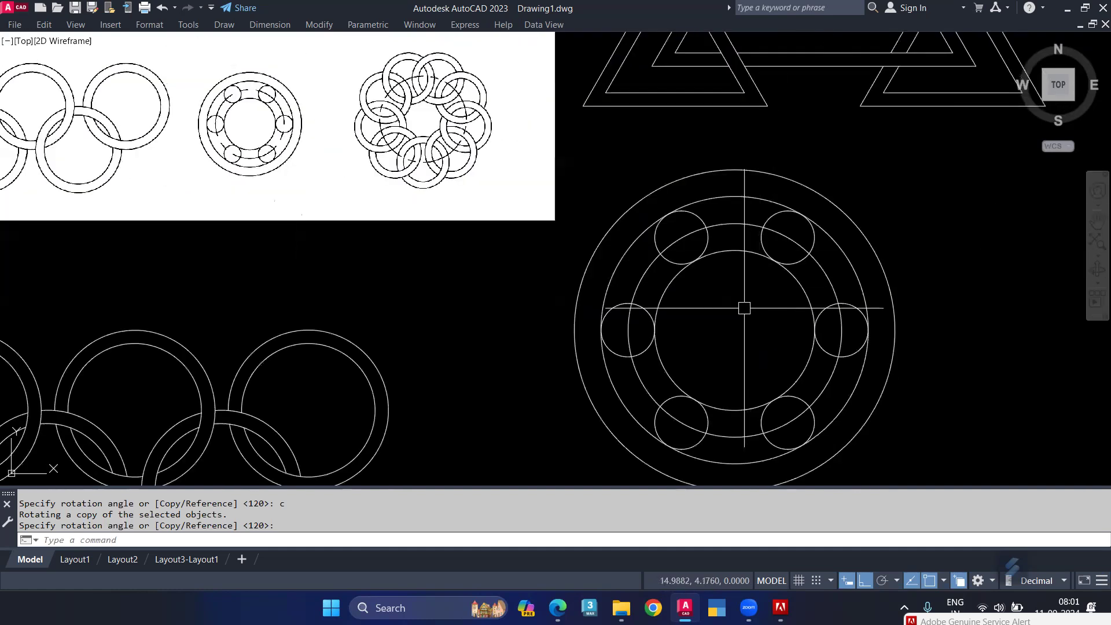
text(BR)
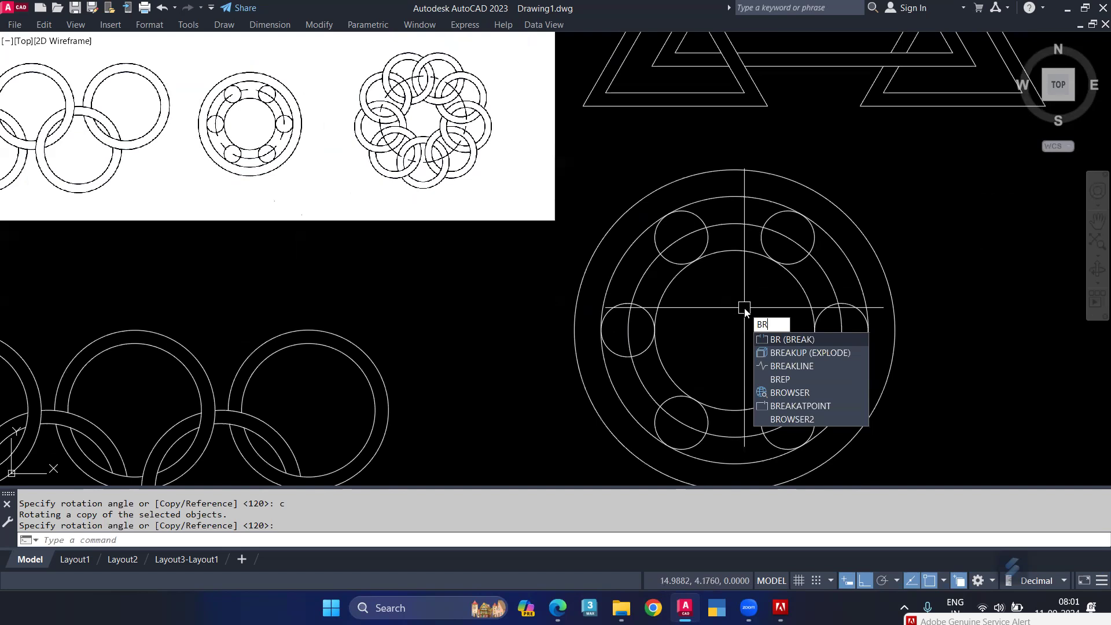
key(Return)
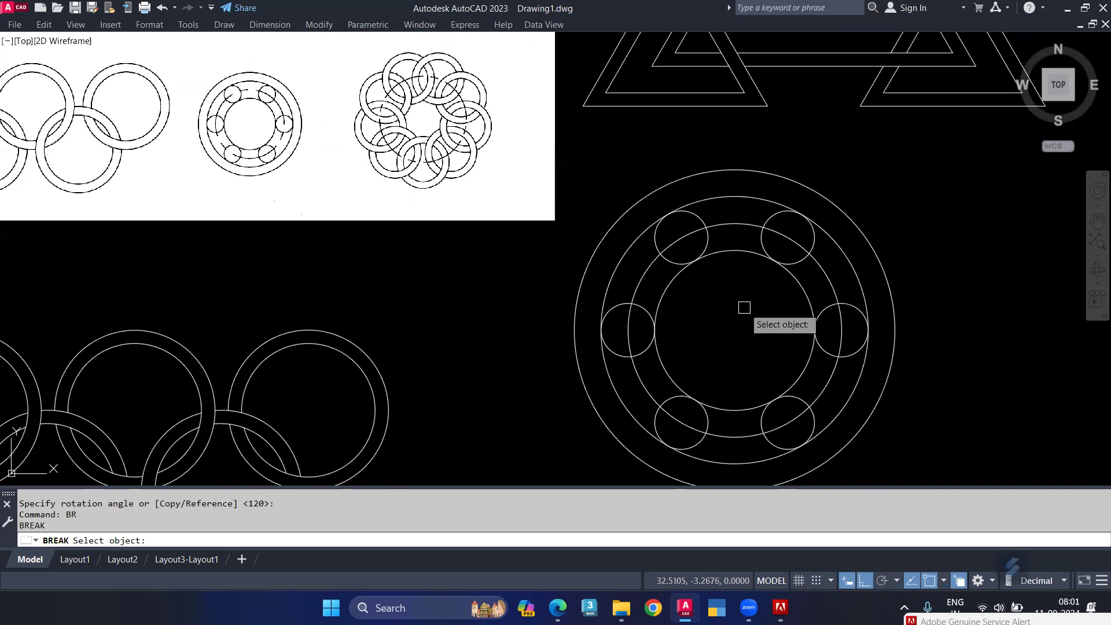
scroll(742, 224, up, 4)
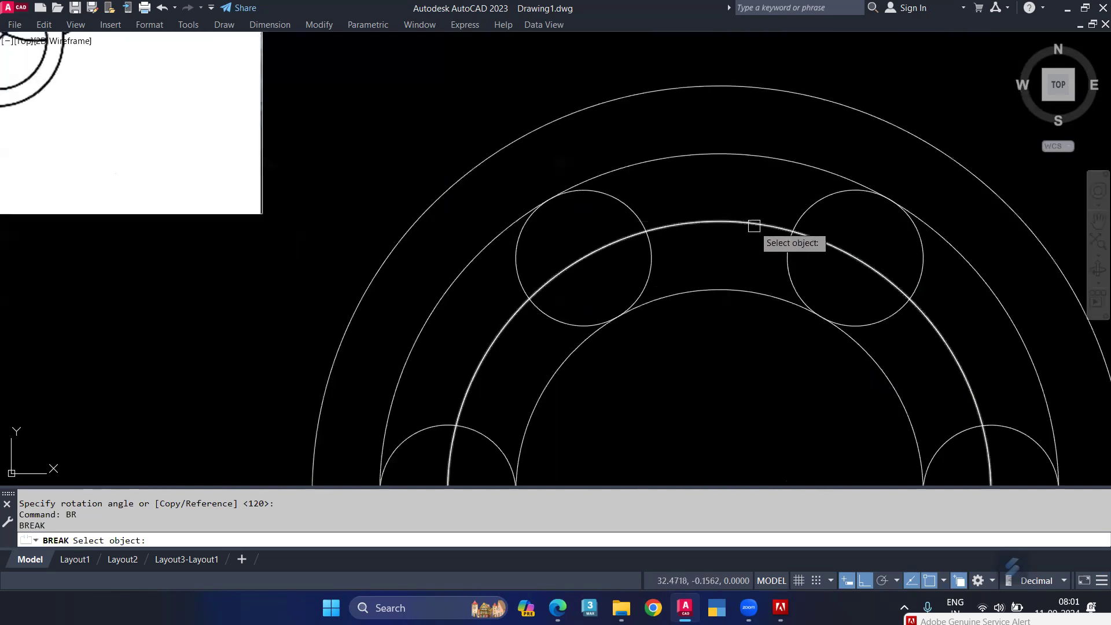
click(759, 225)
scroll(755, 226, up, 2)
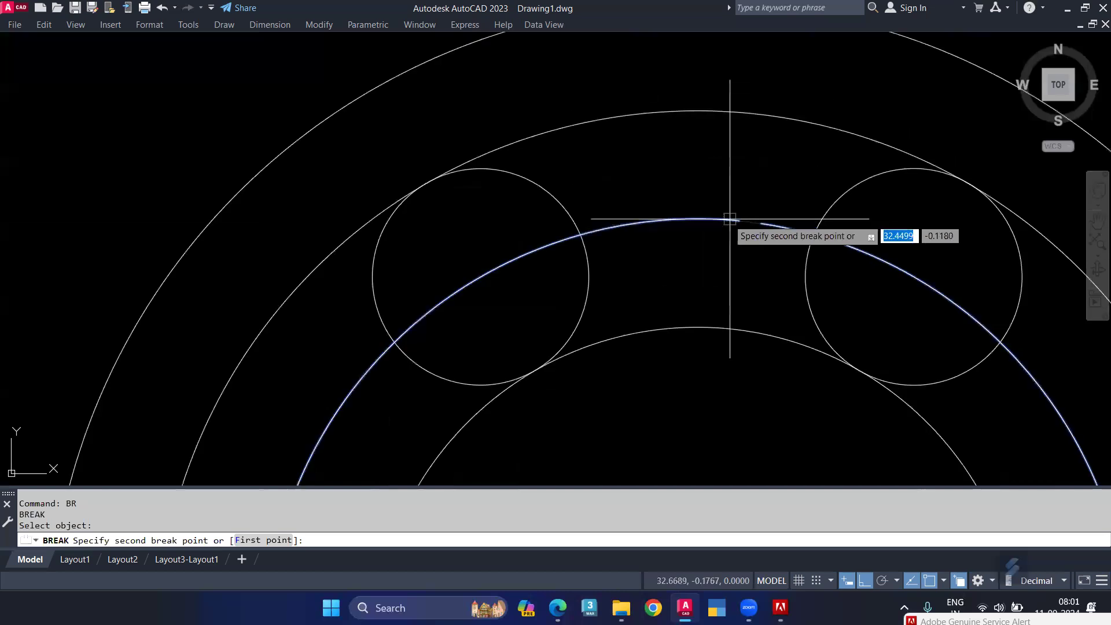
click(675, 219)
scroll(689, 243, down, 5)
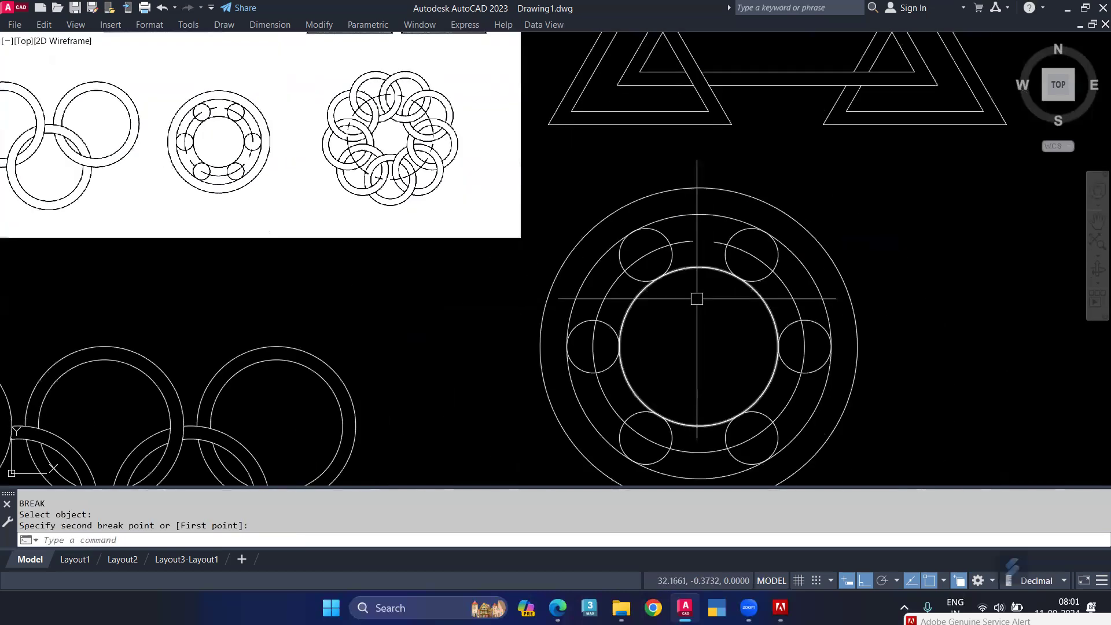
Step: Break a second gap in that centre circle, between the left and lower-left small circles
scroll(608, 376, up, 4)
key(Return)
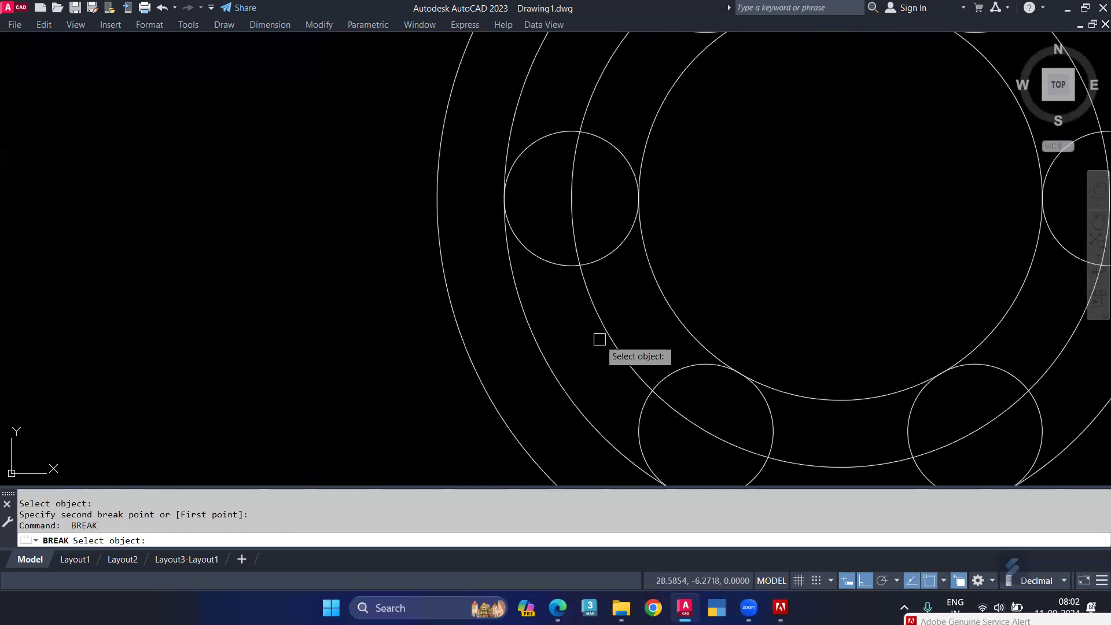
click(604, 328)
click(637, 372)
scroll(640, 325, down, 3)
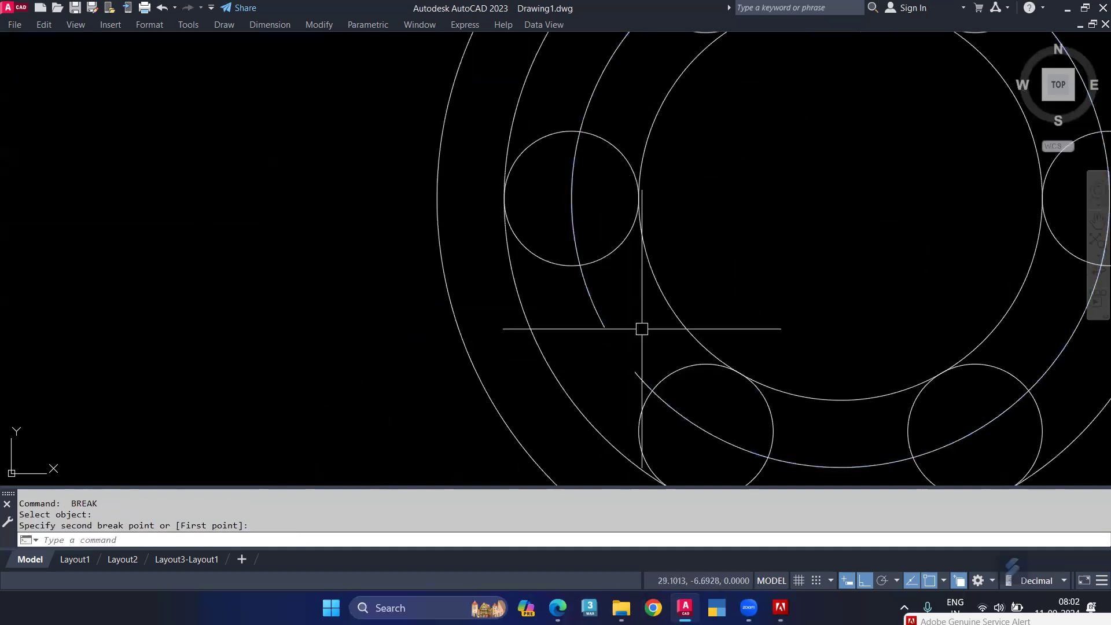
Step: Break a third gap in the centre circle, between the right and lower-right small circles, and restart the Break command
middle_drag(773, 304, 706, 313)
key(Return)
click(837, 349)
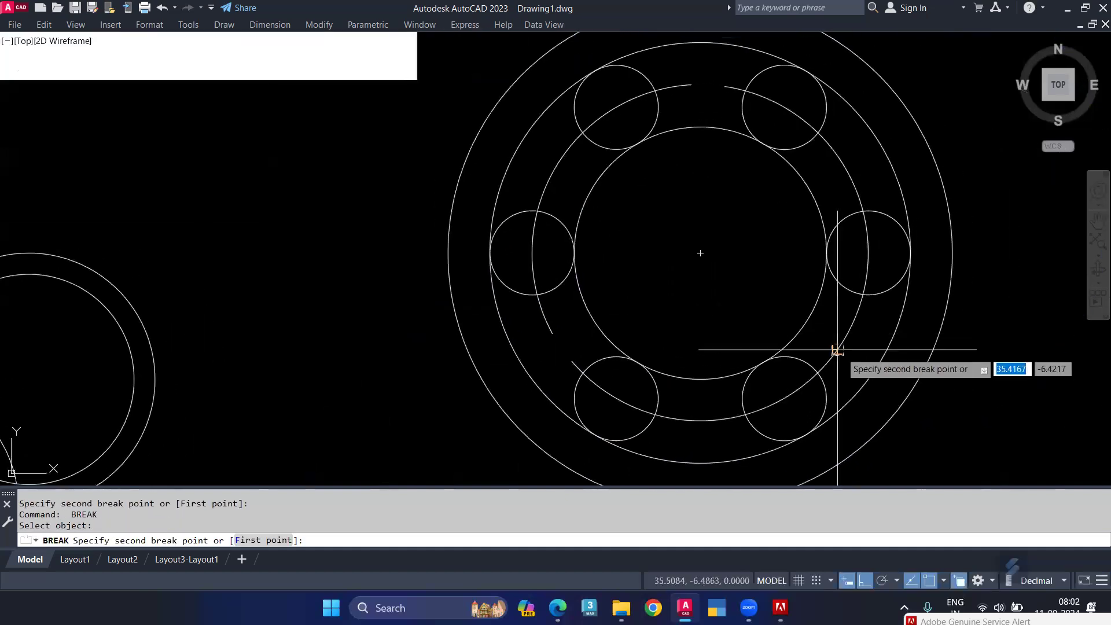
click(832, 347)
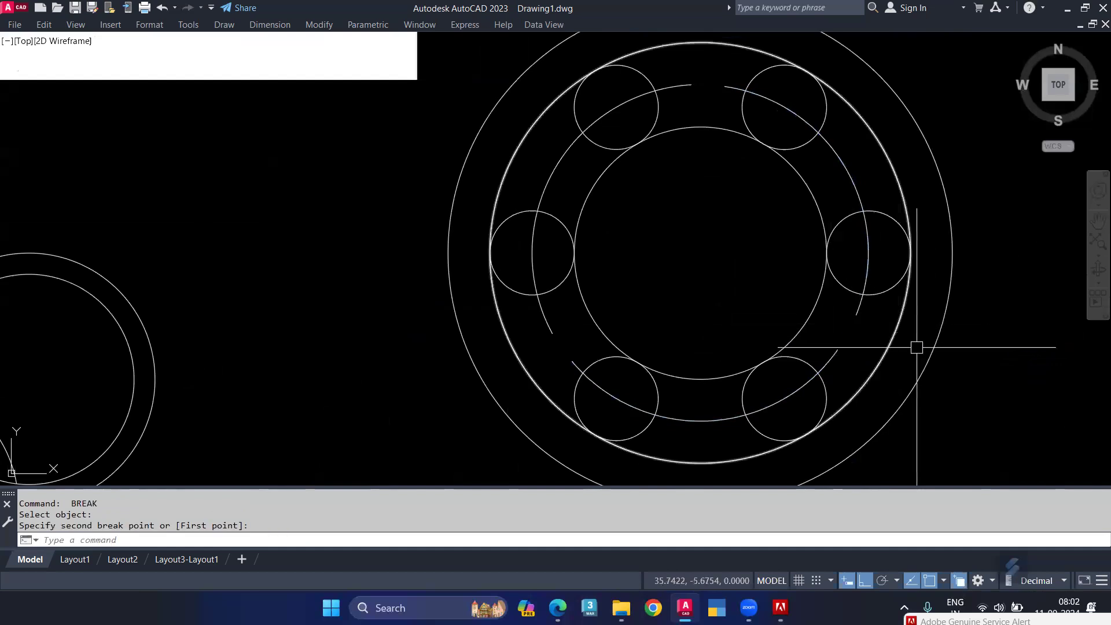
scroll(835, 336, down, 3)
scroll(835, 336, down, 2)
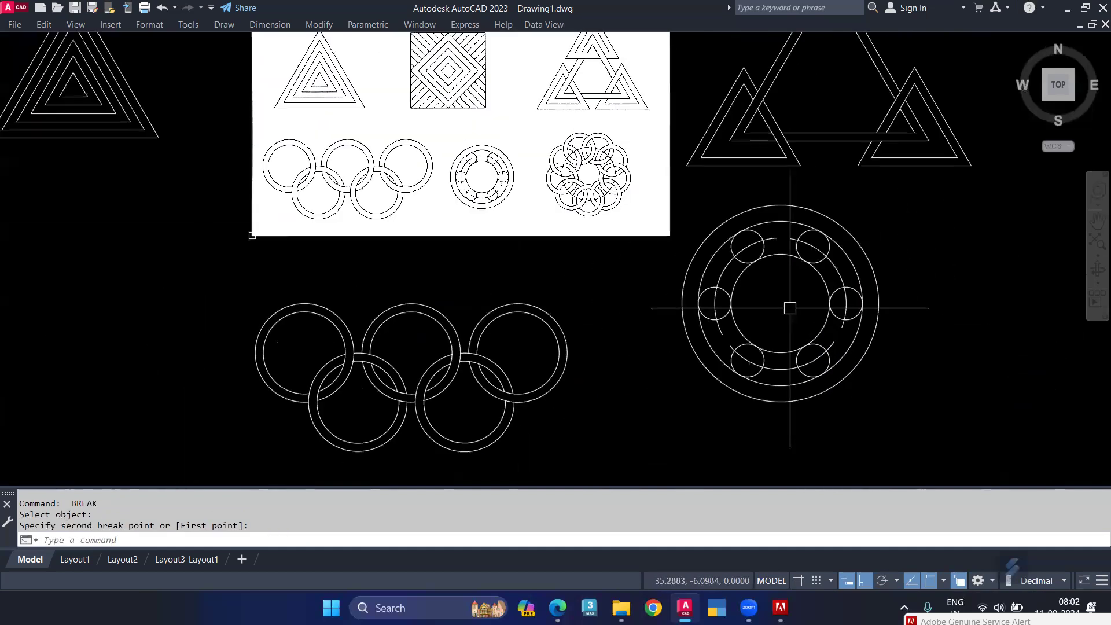
key(Return)
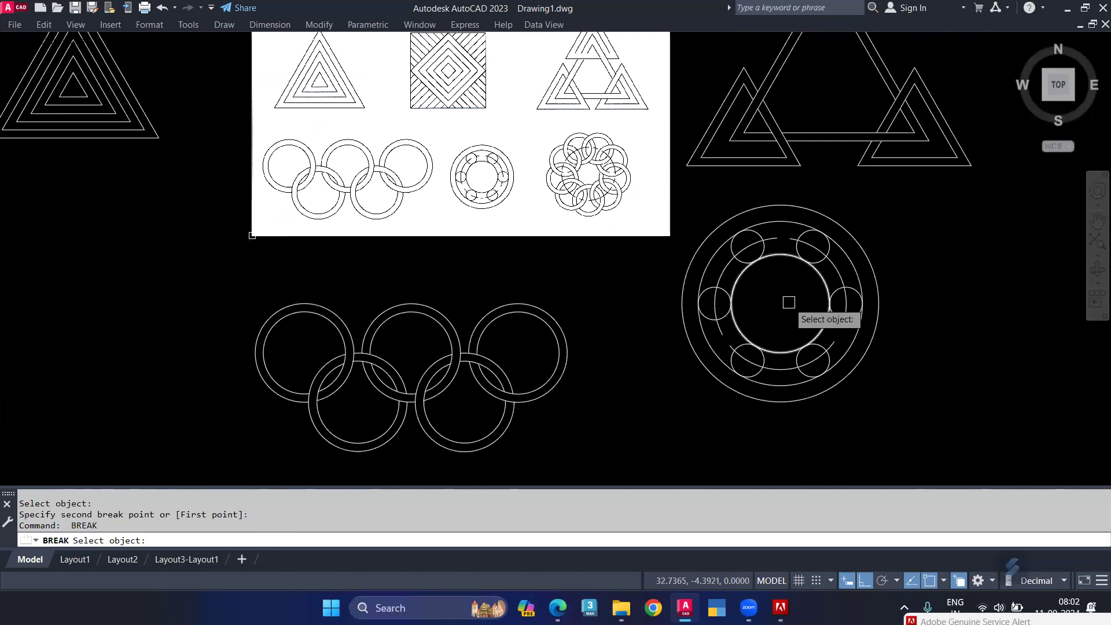
scroll(788, 301, up, 2)
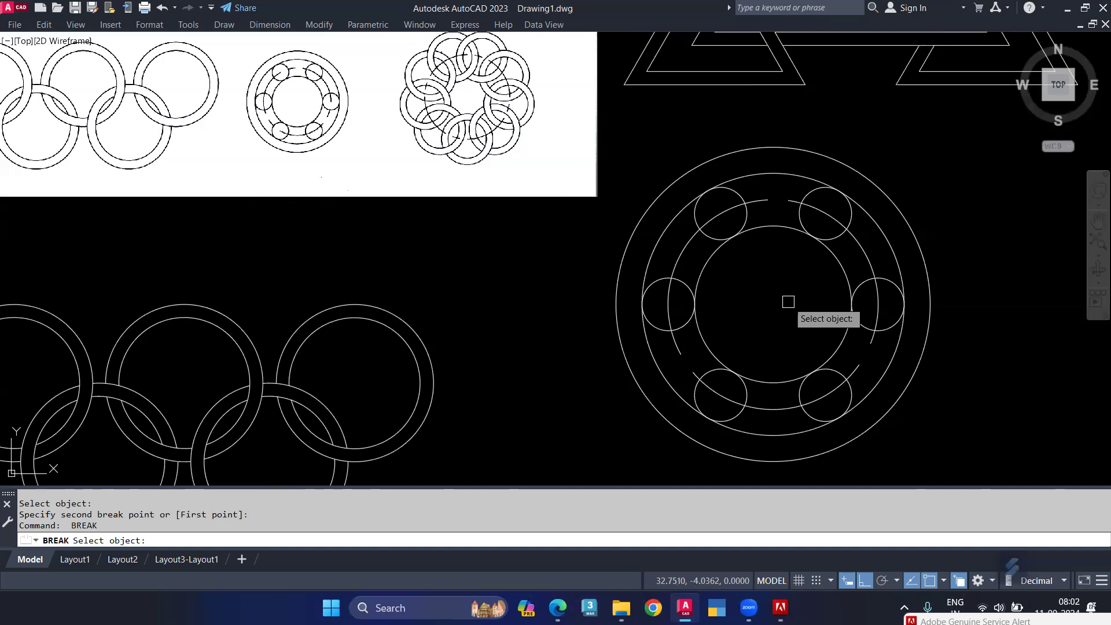
Step: Switch to the Google Docs notes and add "Br = break" and "Select object" on separate lines below the 09/09/2024 date
click(557, 607)
scroll(416, 422, down, 20)
scroll(377, 417, down, 5)
click(423, 286)
key(Return)
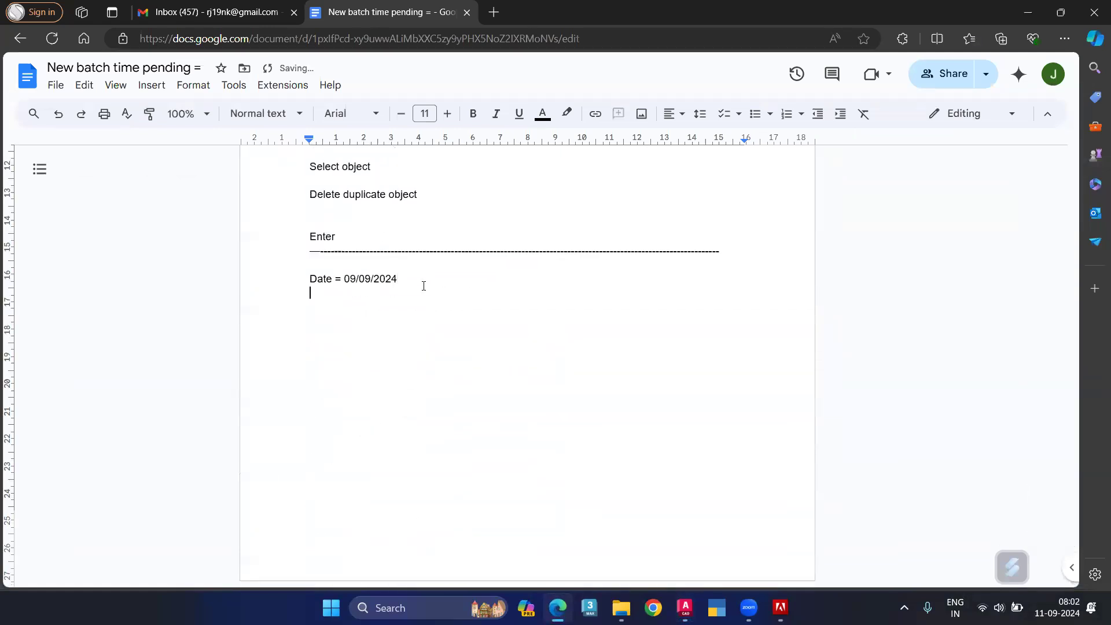
text(br = breask)
key(Return)
text(selec)
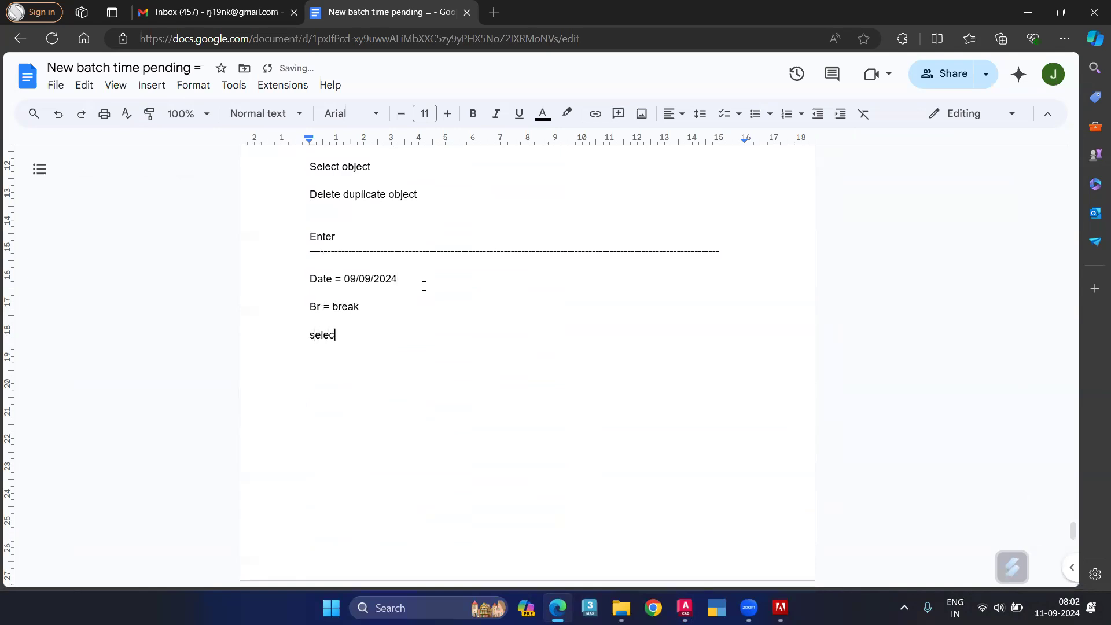
text(t object)
key(Return)
Step: Add the line "Drag on mouse to break object" to the Break notes
text(Drag on m)
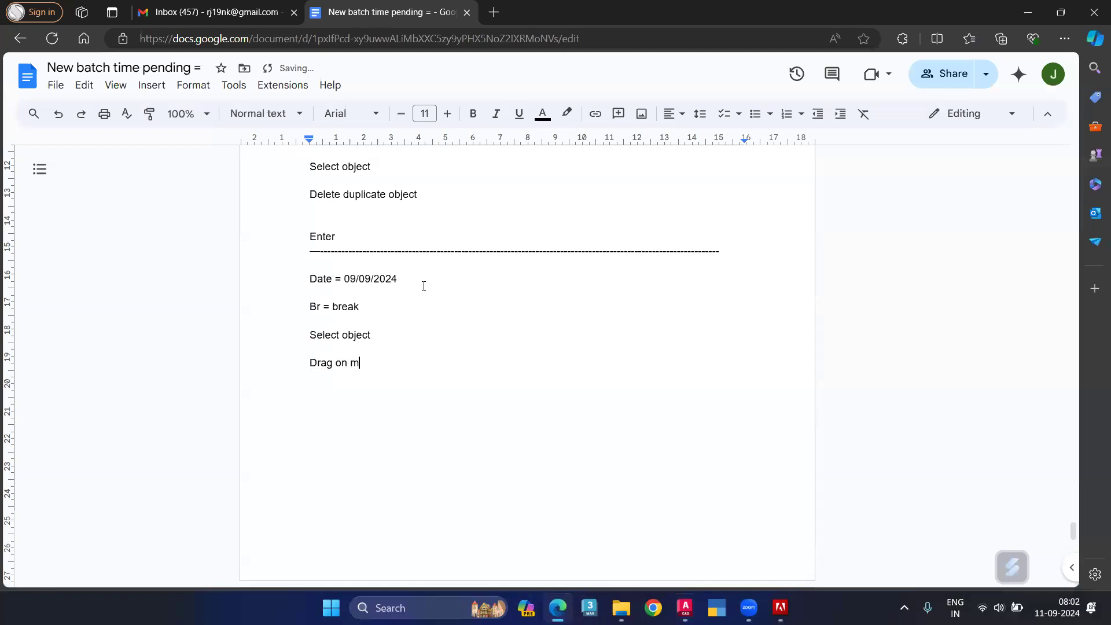
text(ouse to brel)
key(BackSpace)
key(BackSpace)
text(ak object)
key(Return)
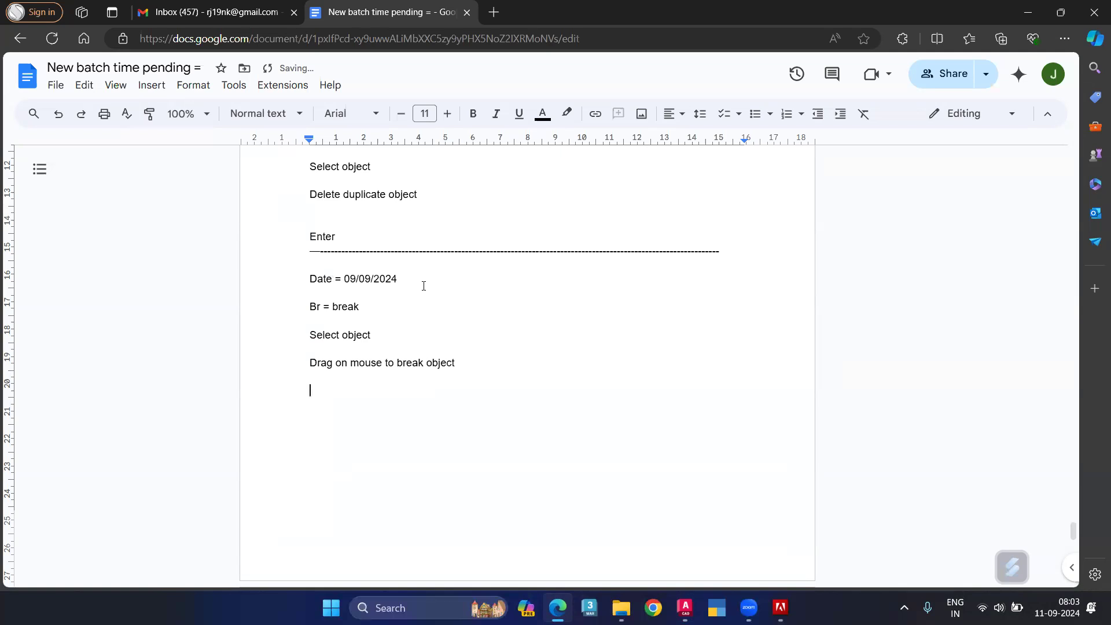
Step: Add the lines "Specify first point =" and "Click on mouse" to the Break notes
text(Specify first point =)
key(Return)
text(Click ob)
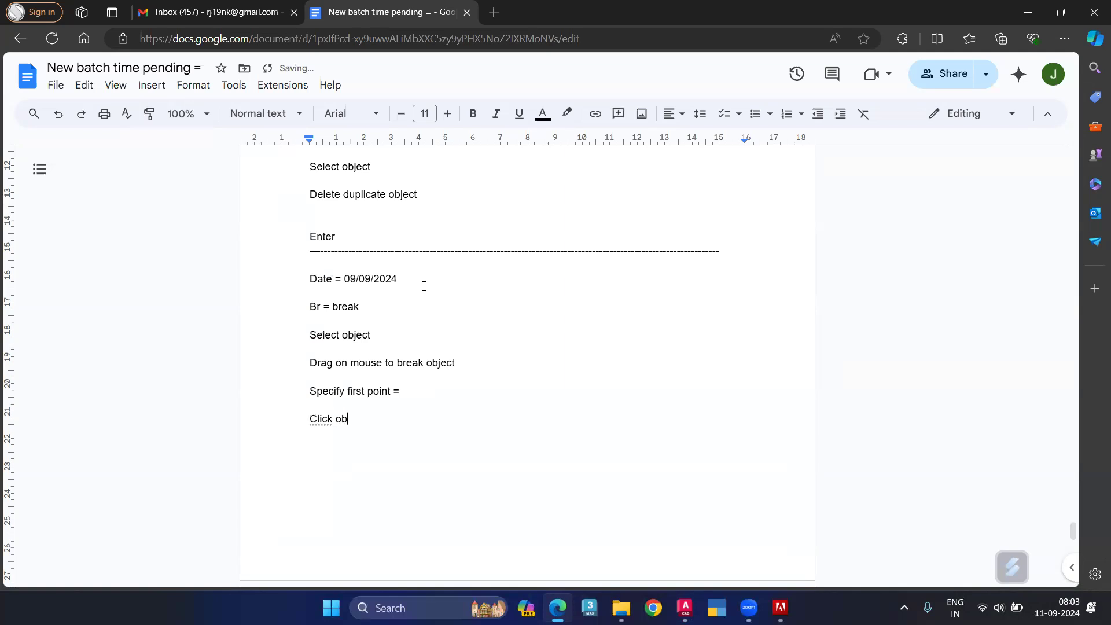
key(BackSpace)
key(BackSpace)
text(on mouse)
key(Return)
Step: Finish the Break notes with the lines "Distance =" and "Enter", followed by blank lines
text(Distance =)
key(Return)
text(Enter)
key(Return)
key(Return)
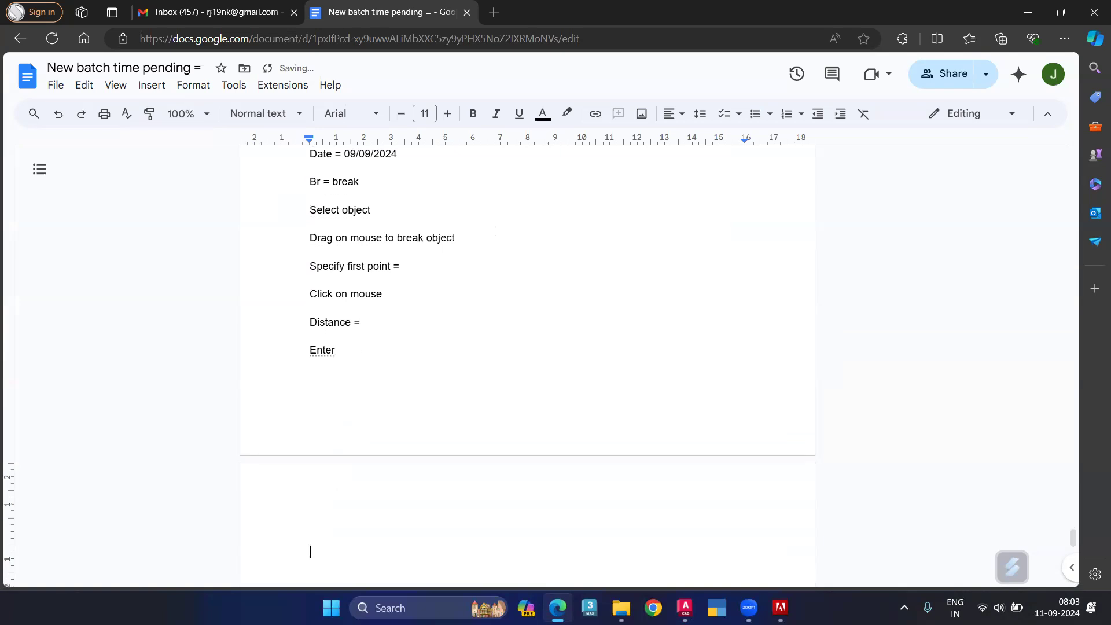
Step: Switch back to AutoCAD and break the innermost large circle with the First point option, from its left quadrant to the lower-left small circle
click(685, 608)
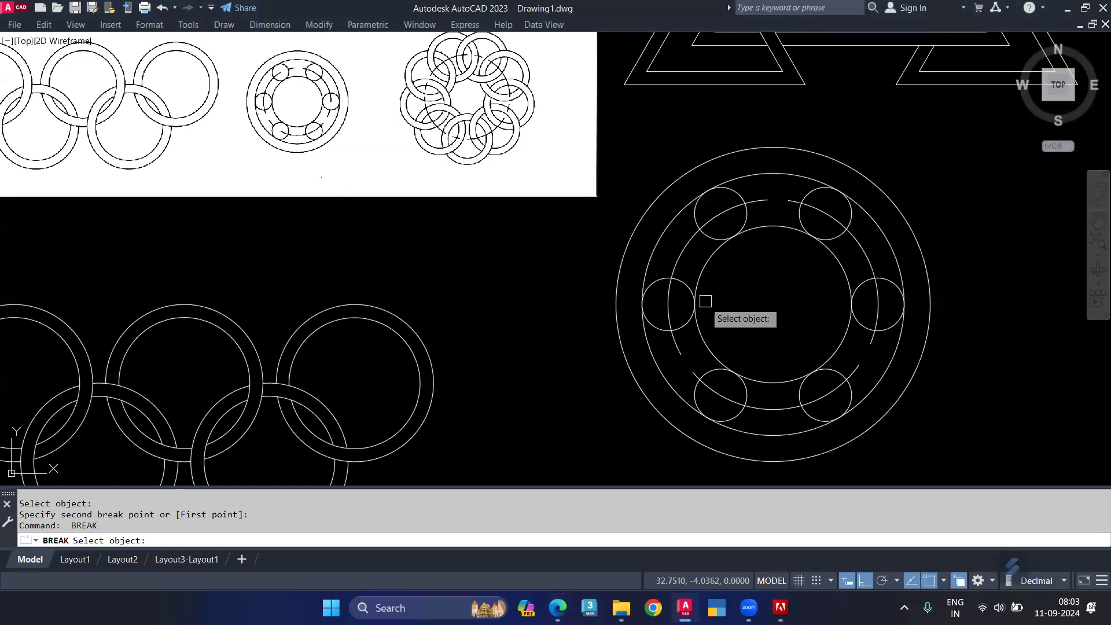
click(699, 278)
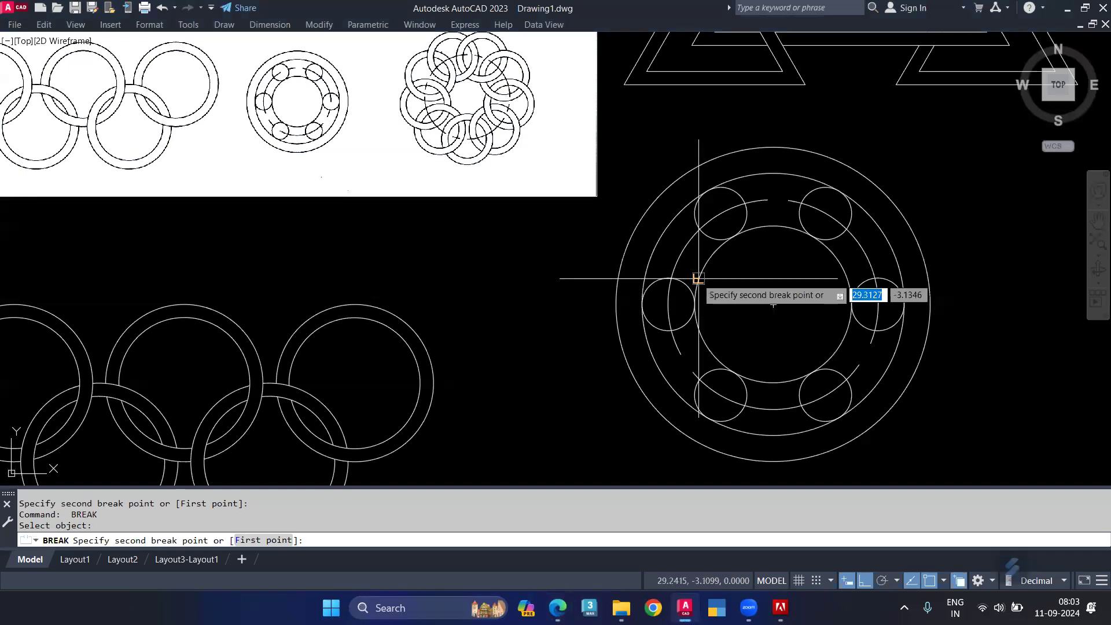
click(264, 540)
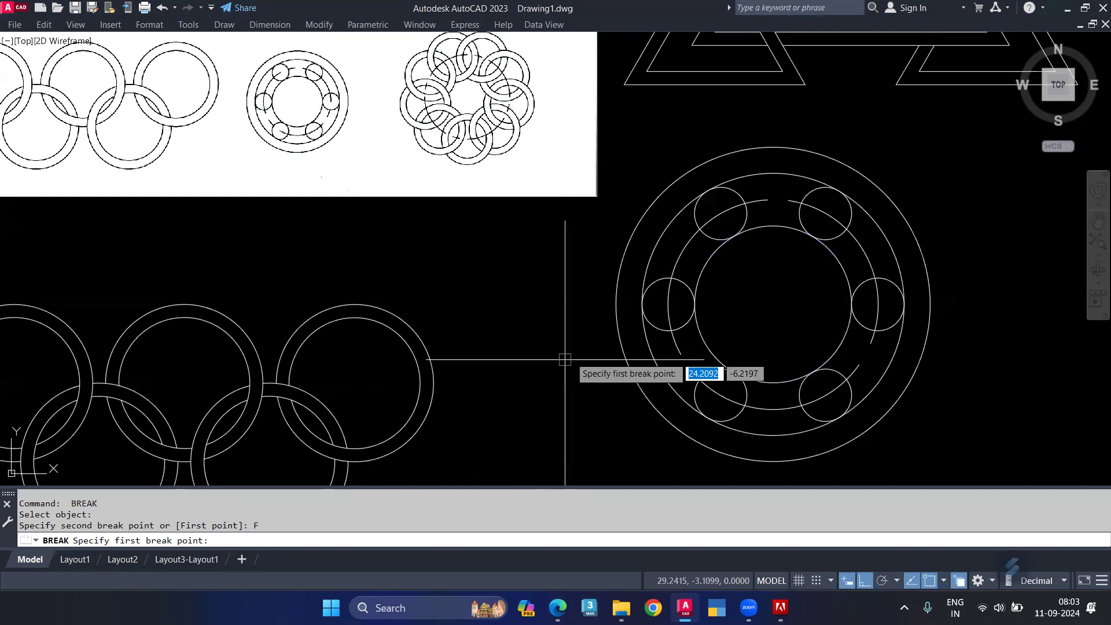
click(695, 306)
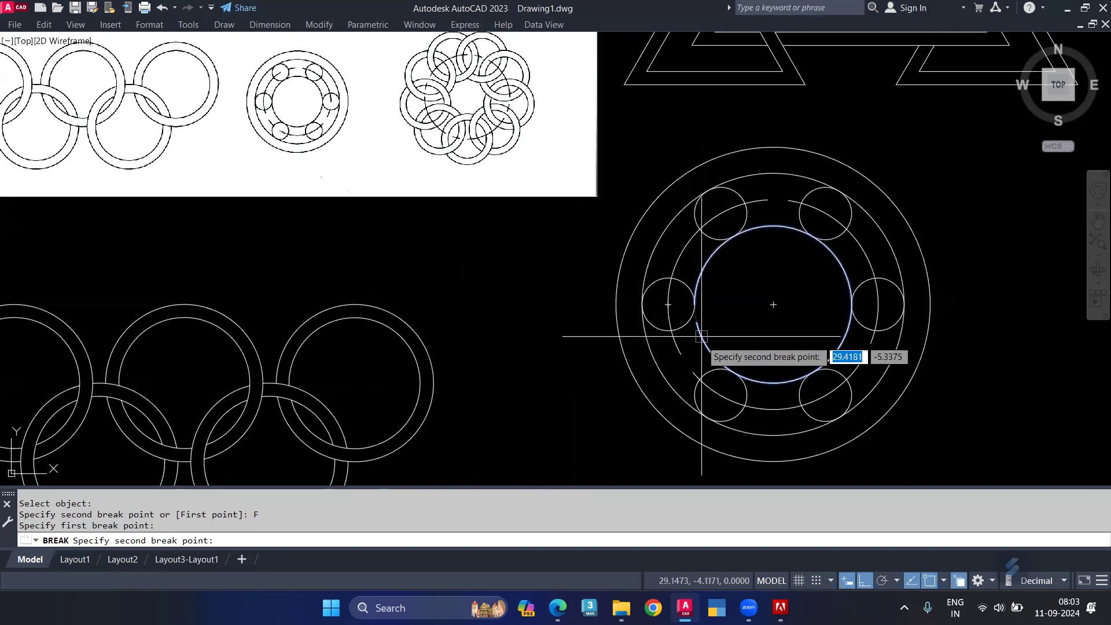
click(739, 375)
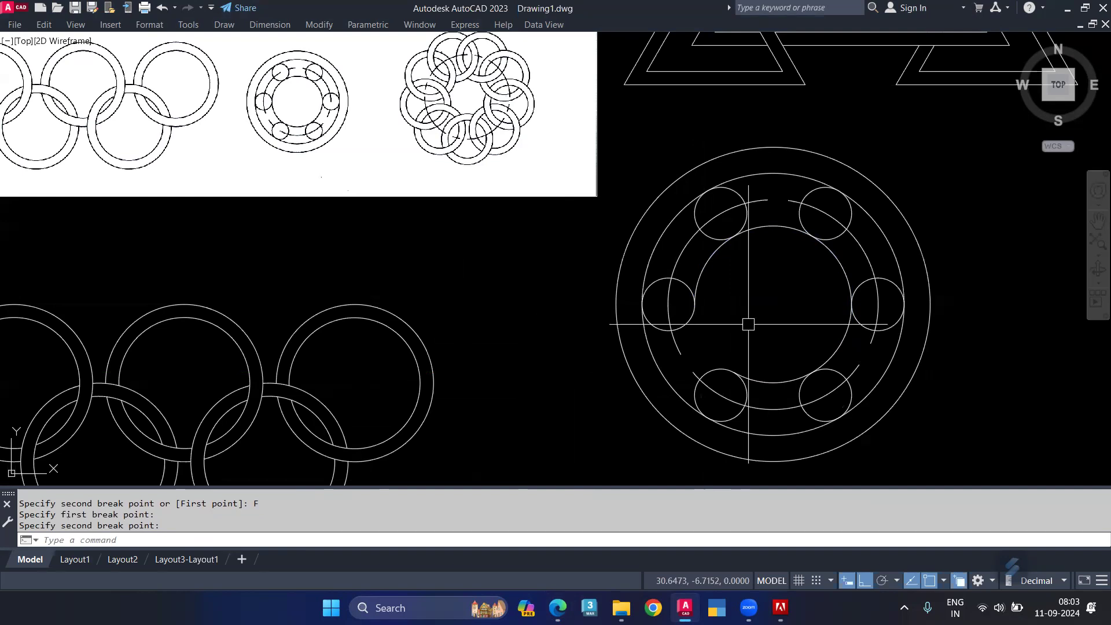
Step: Undo the break in the innermost large circle
key(ctrl+z)
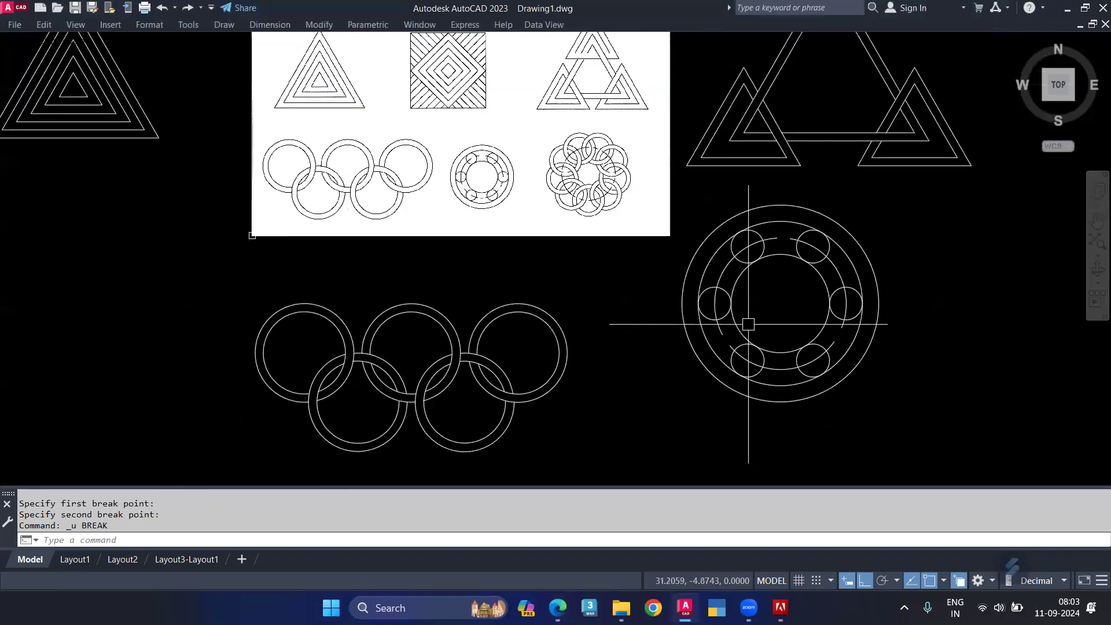
key(ctrl+z)
scroll(707, 288, down, 2)
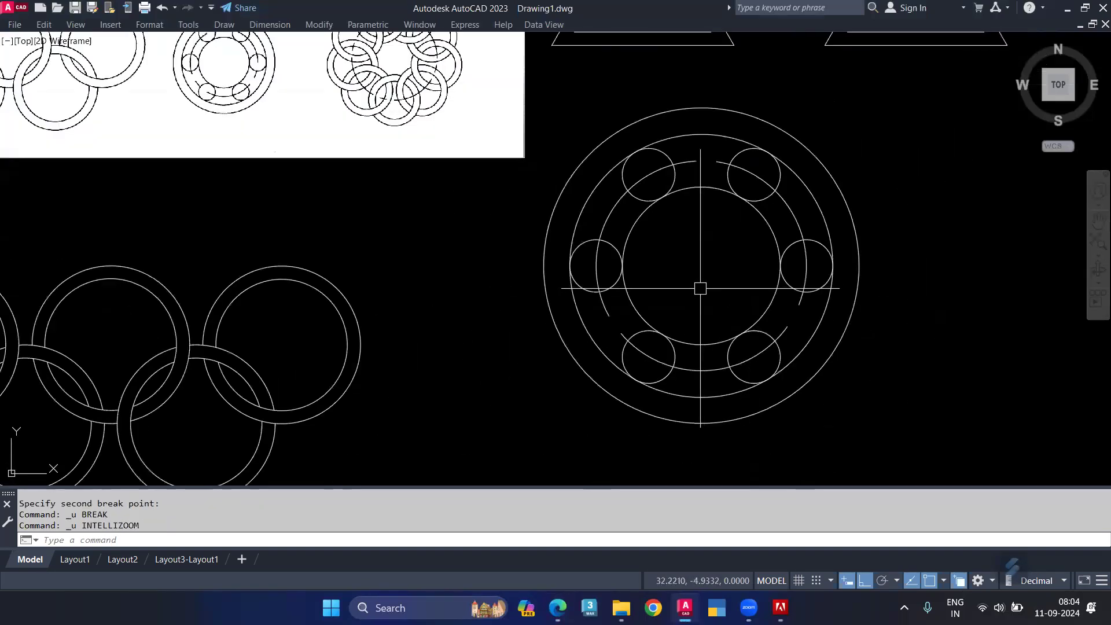
scroll(700, 287, down, 3)
scroll(592, 222, up, 2)
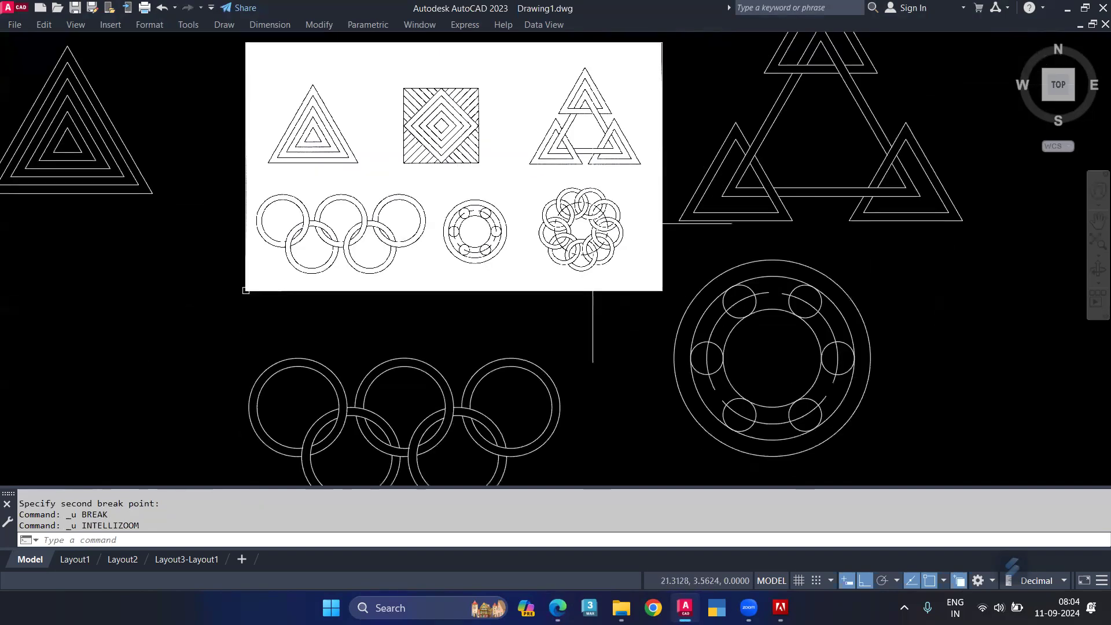
scroll(593, 222, up, 3)
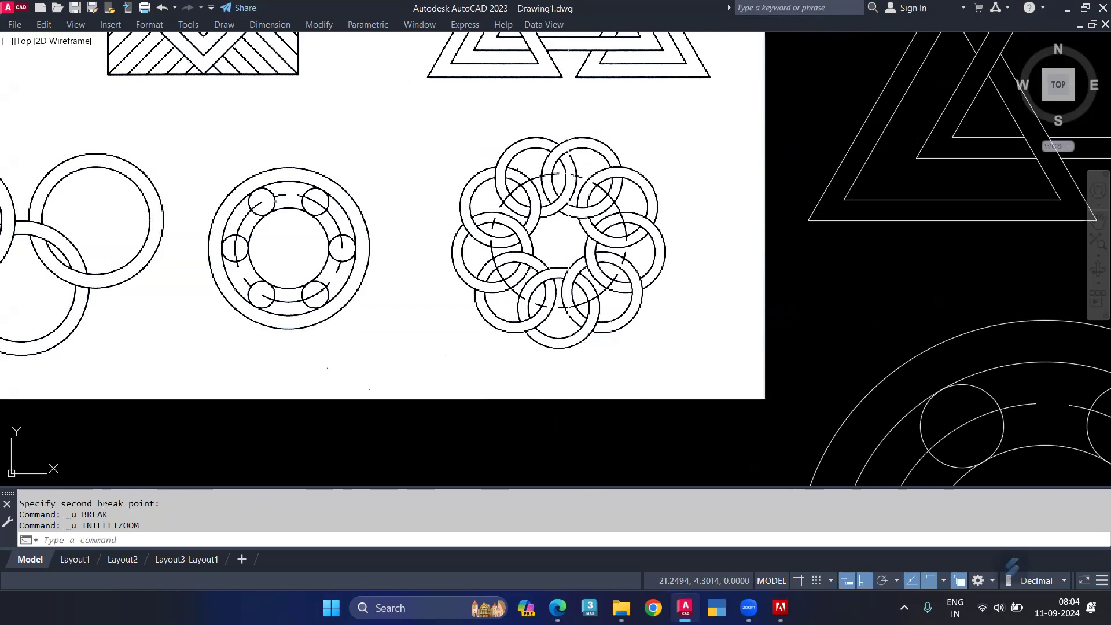
scroll(552, 240, down, 5)
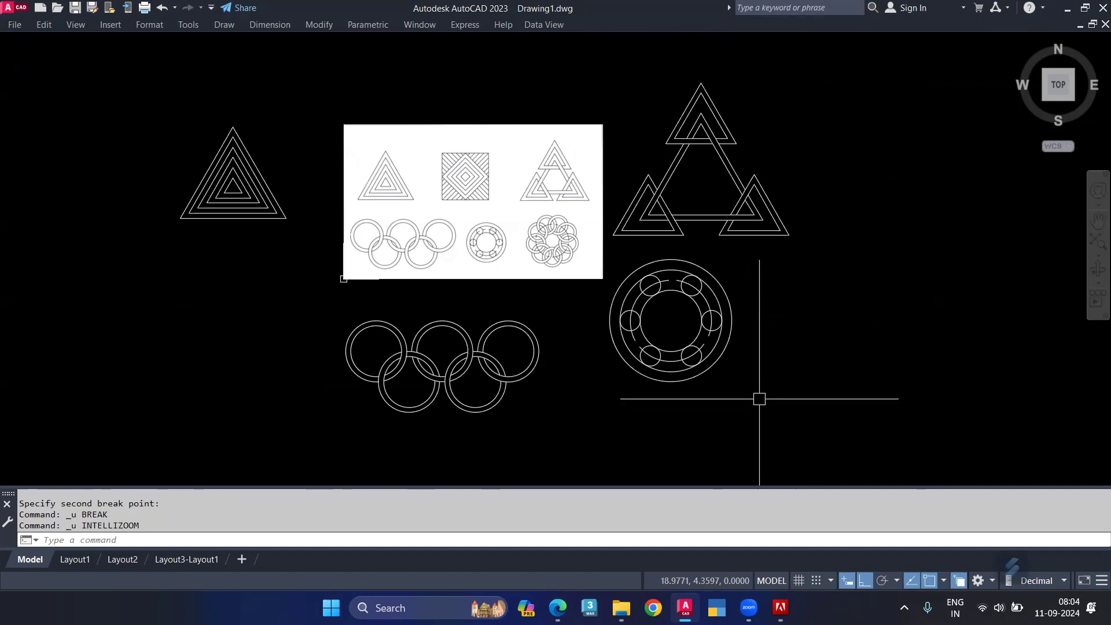
Step: Draw a six-sided polygon inscribed in a circle of radius 12 in the empty area beside the triangle and bearing patterns
middle_drag(848, 348, 567, 396)
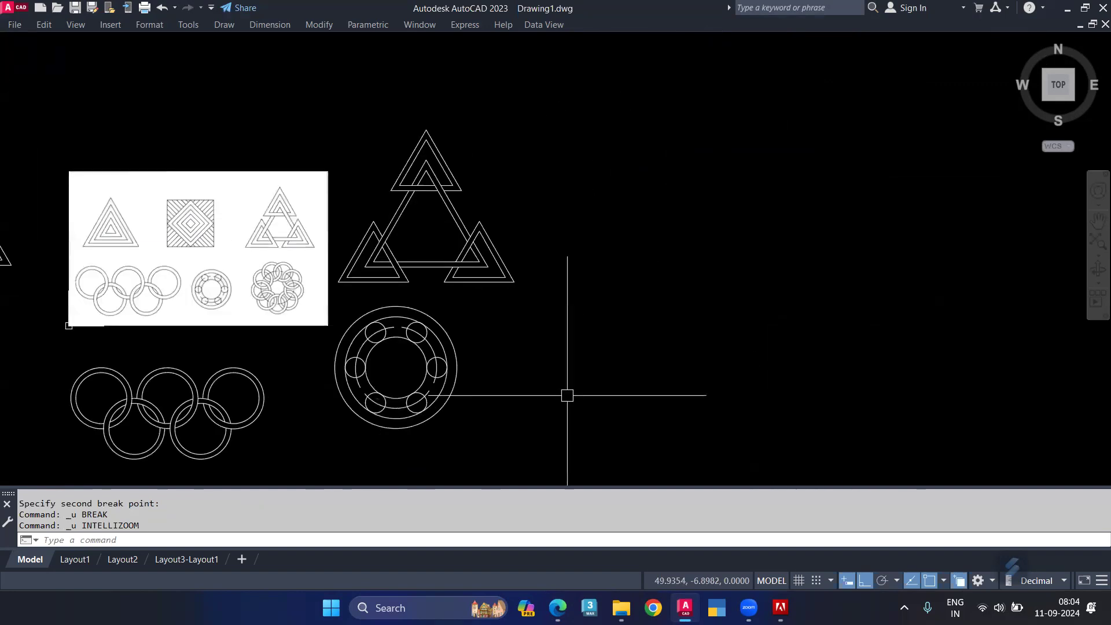
text(POL)
key(Return)
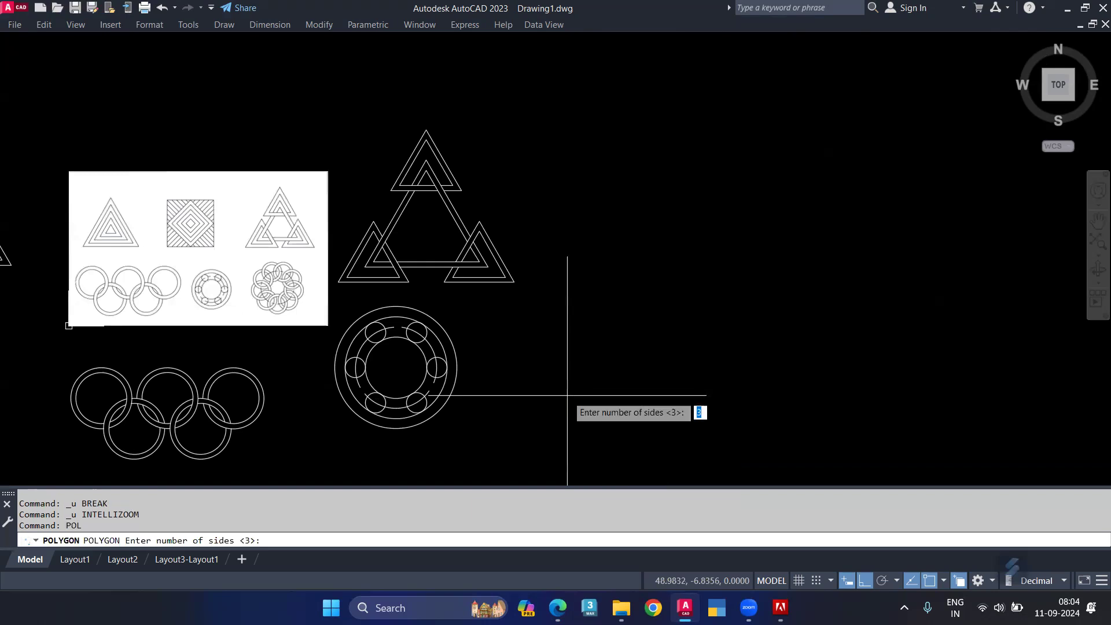
text(6)
key(Return)
mouse_move(756, 310)
middle_down()
mouse_move(644, 300)
mouse_move(707, 309)
middle_up()
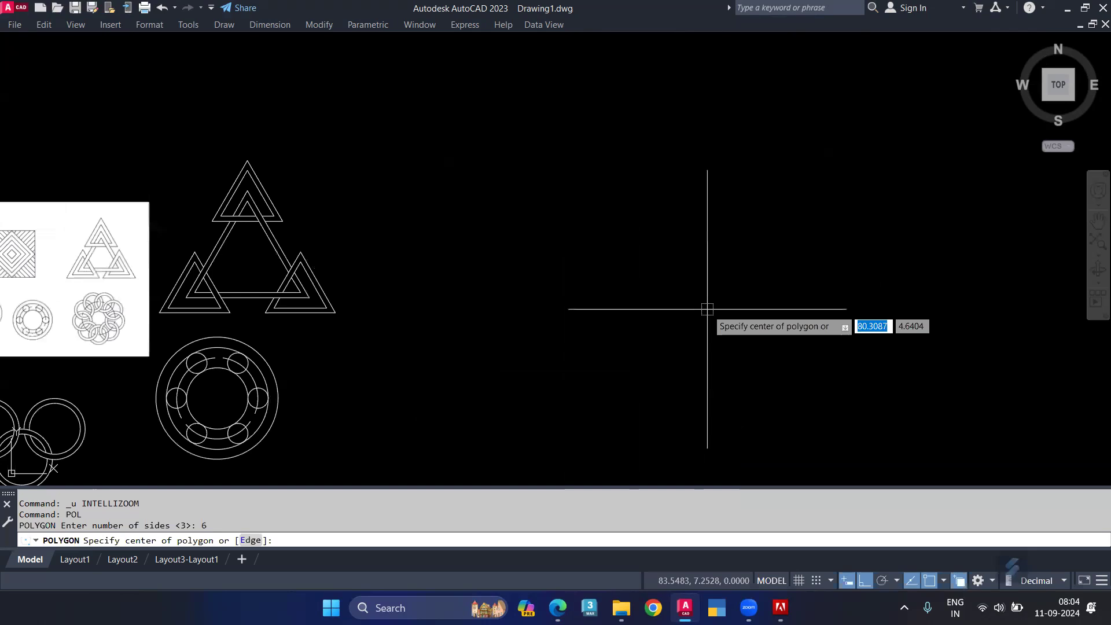
click(707, 309)
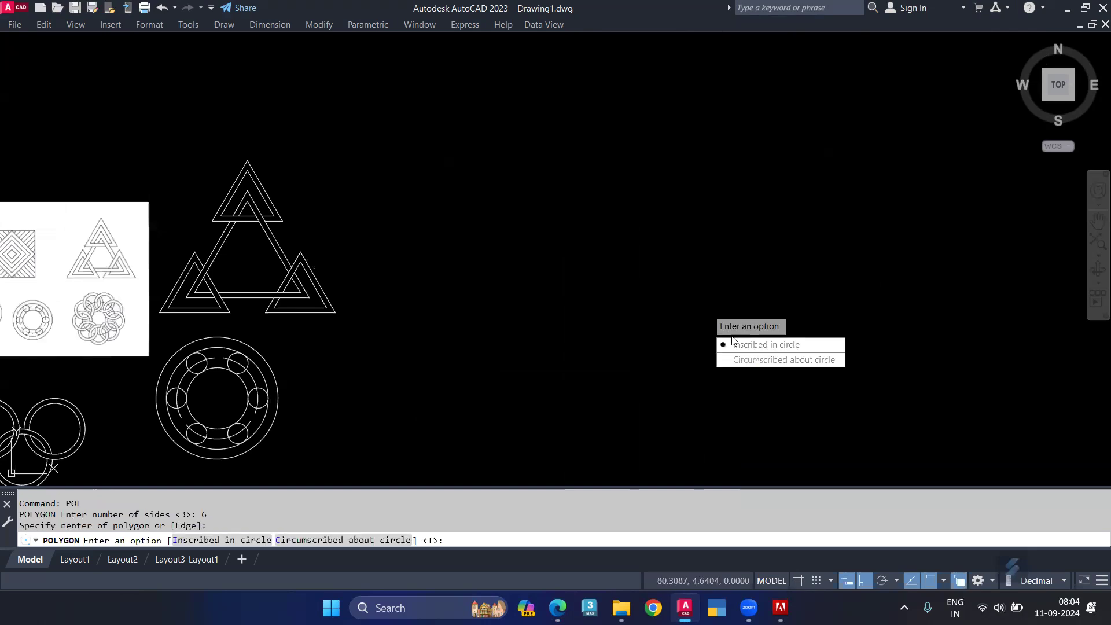
click(734, 344)
text(12)
key(Return)
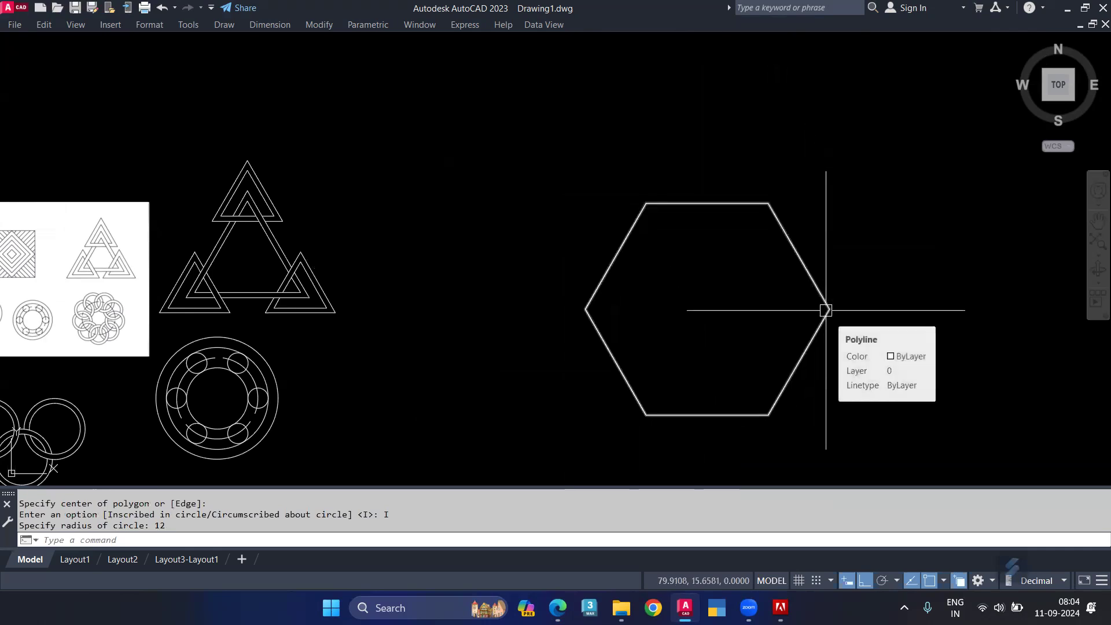
Step: Draw a second hexagon with the Edge option, sharing the first hexagon's upper-right edge
key(Return)
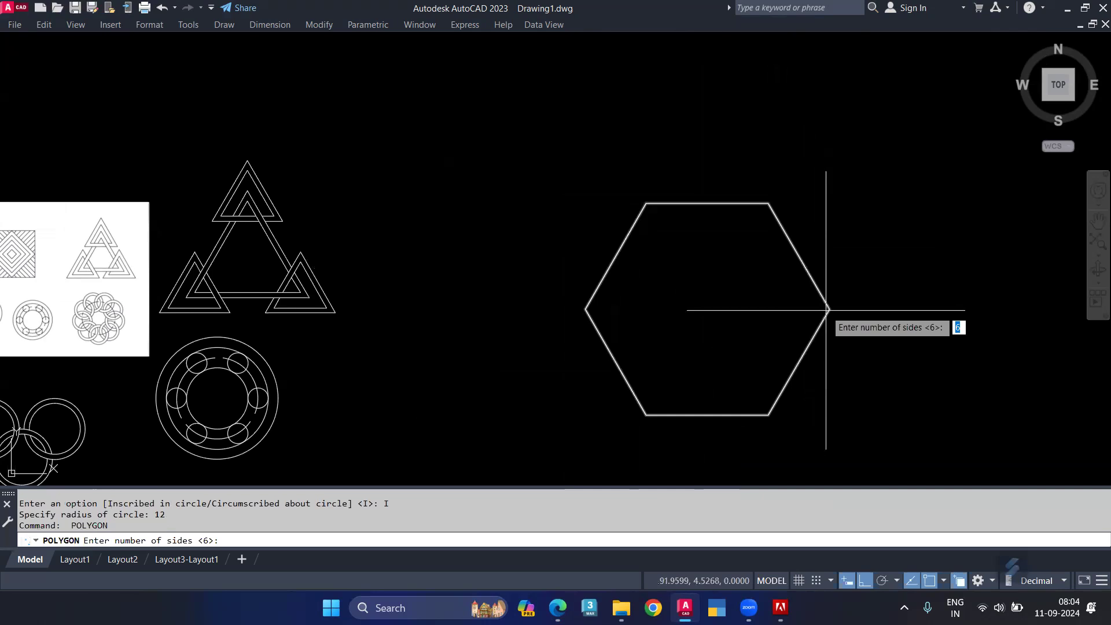
key(Return)
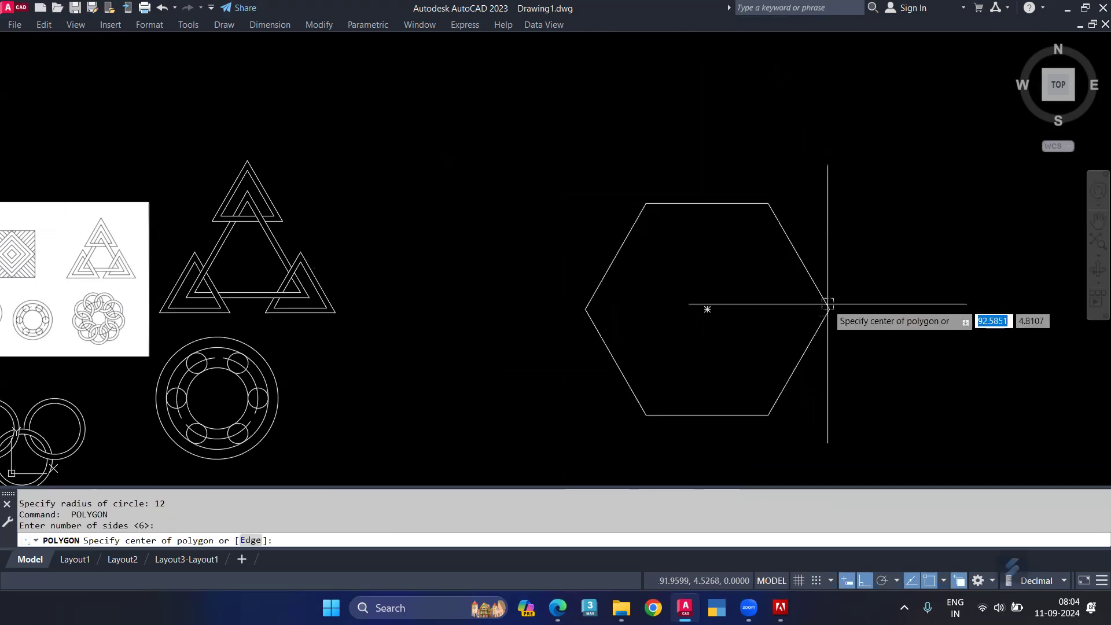
click(248, 541)
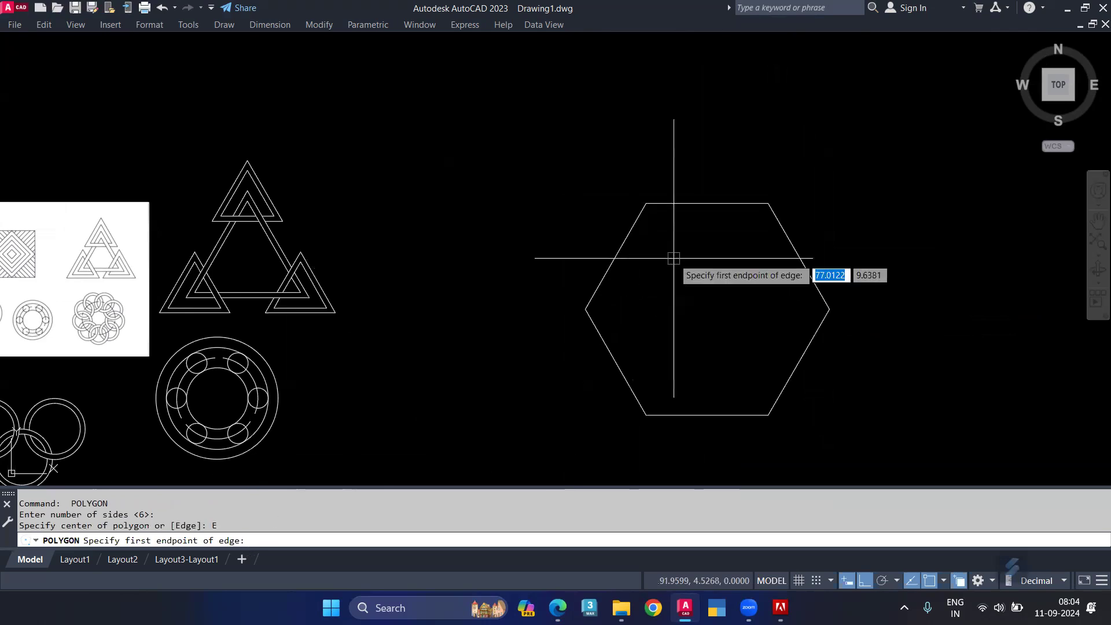
click(768, 204)
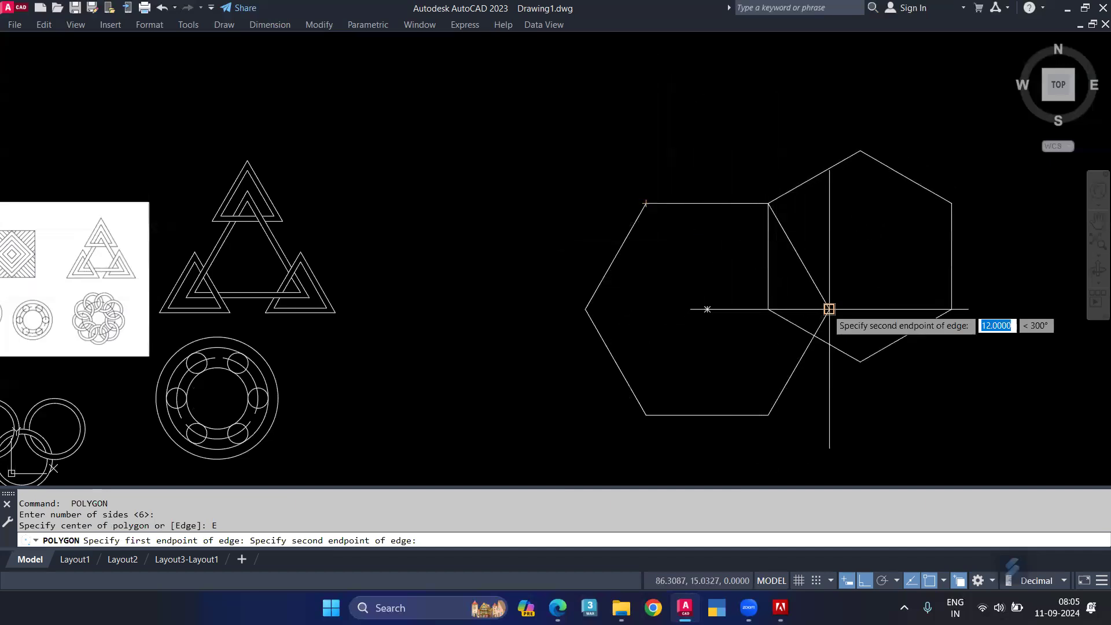
click(829, 310)
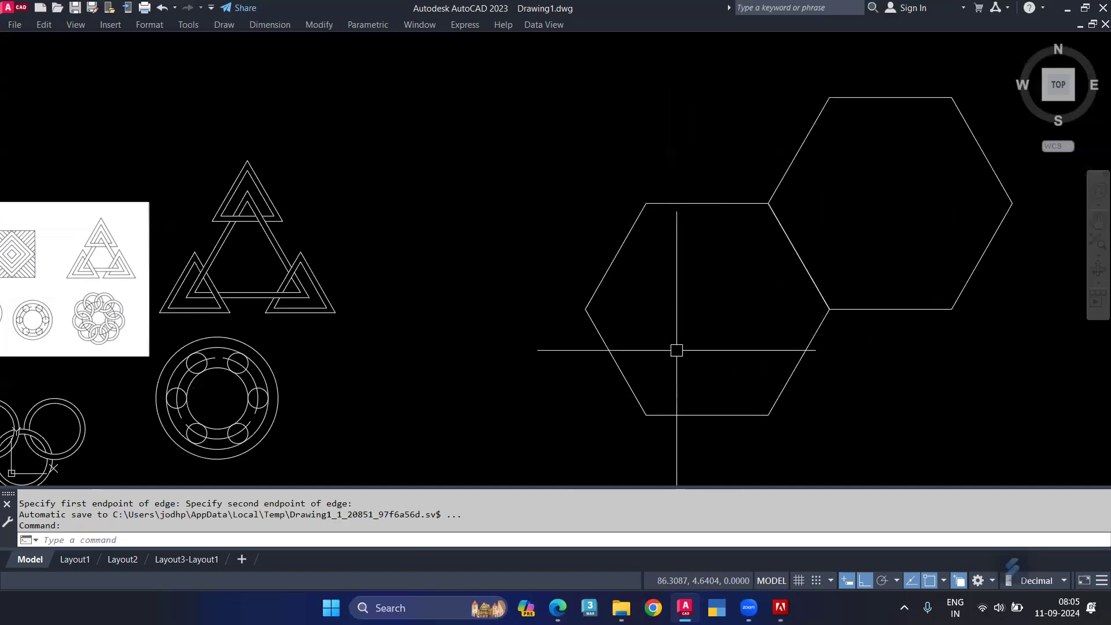
Step: Rotate a copy of the second hexagon by 120 degrees about the first hexagon's center
middle_drag(679, 315, 634, 334)
click(738, 201)
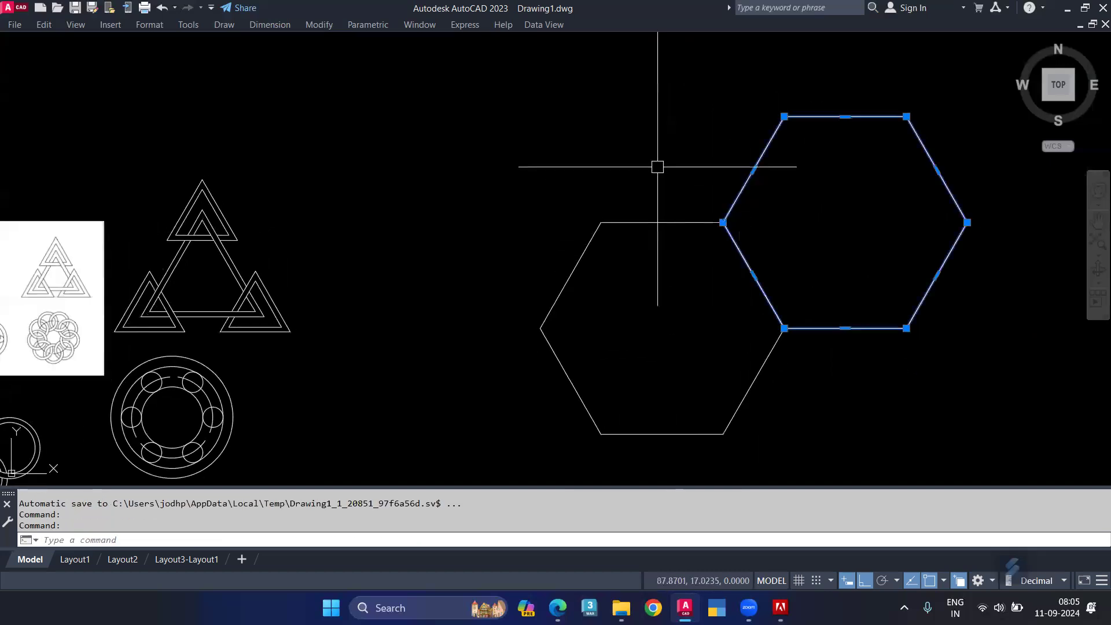
text(ro)
key(Return)
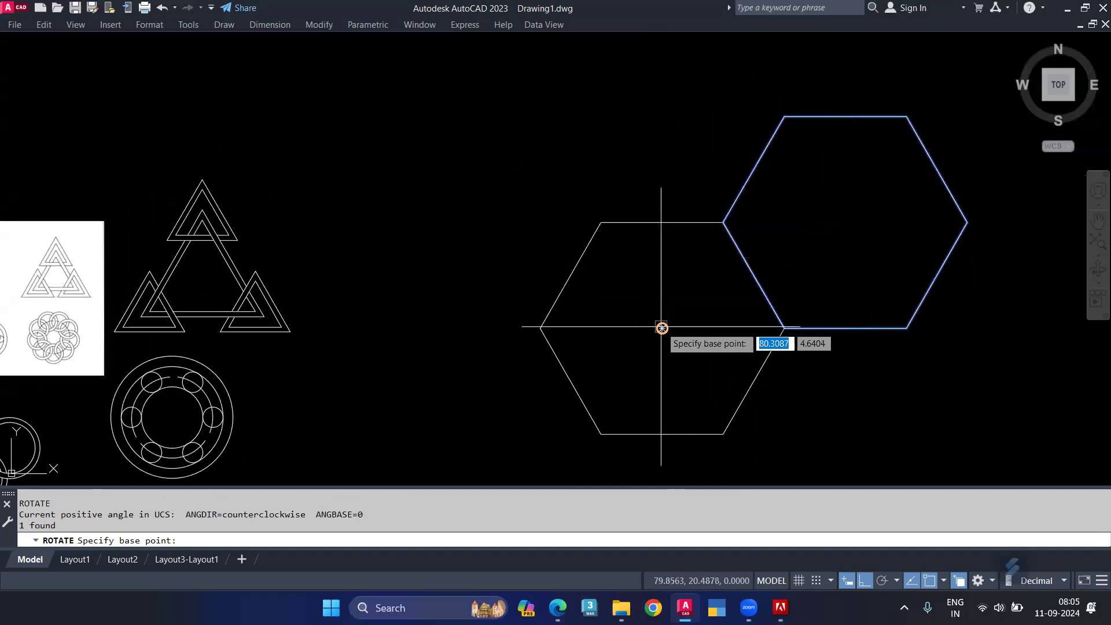
click(662, 328)
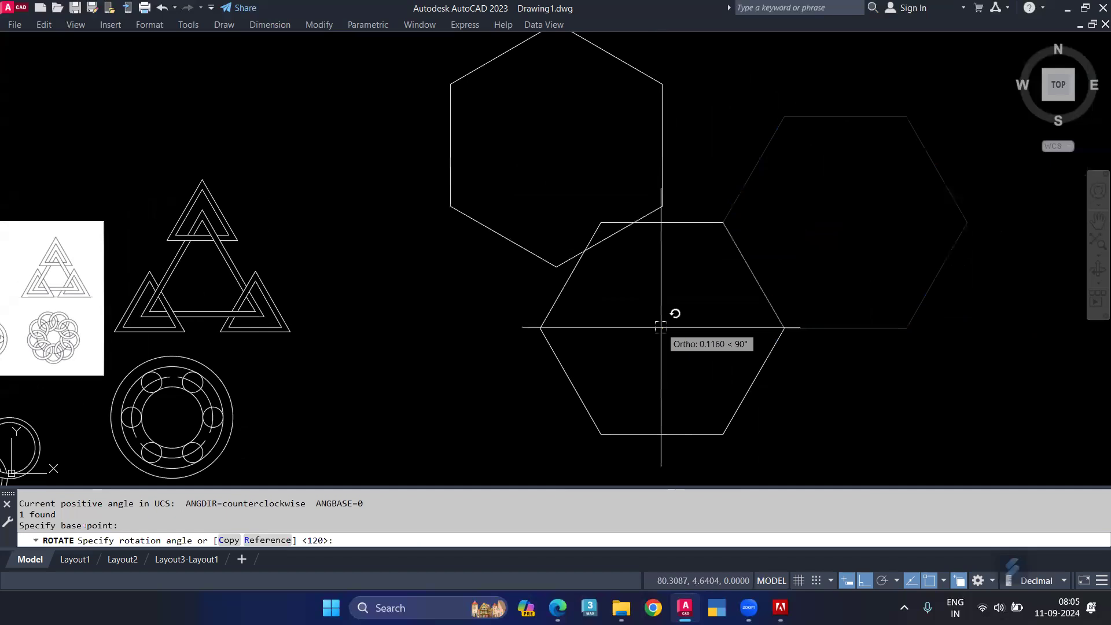
text(c)
key(Return)
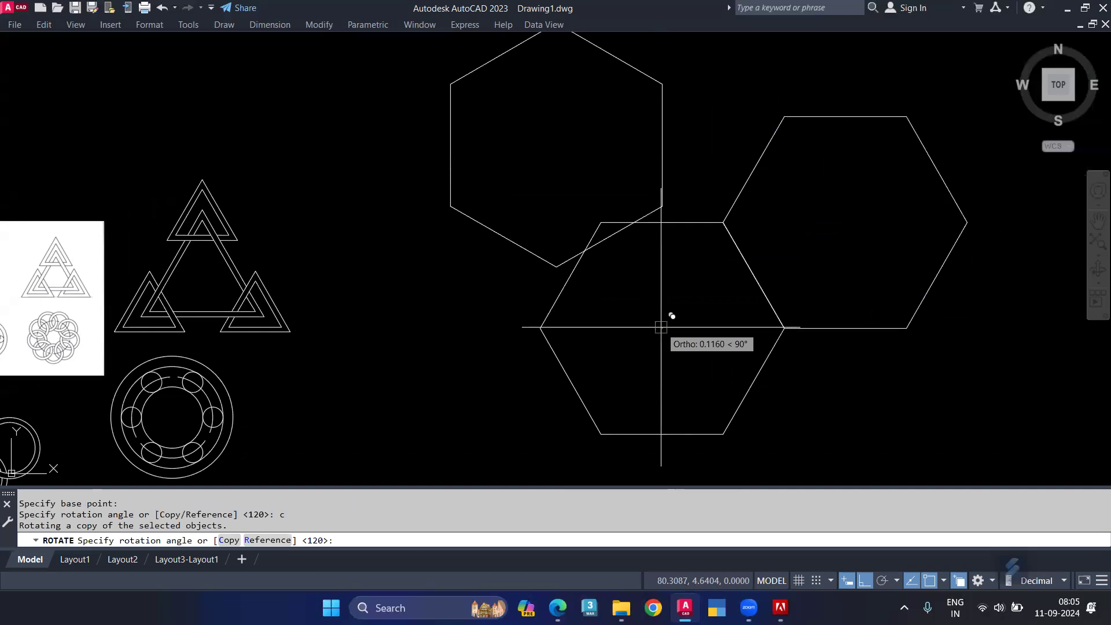
key(Return)
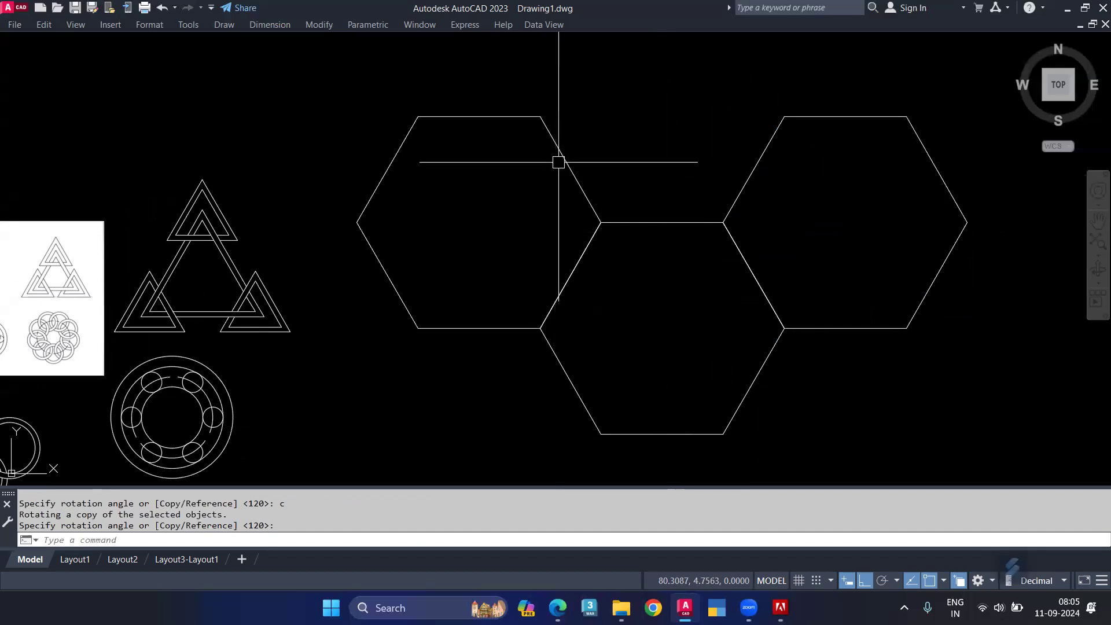
Step: Offset each of the three hexagons inward by a distance of 1
text(o)
key(Return)
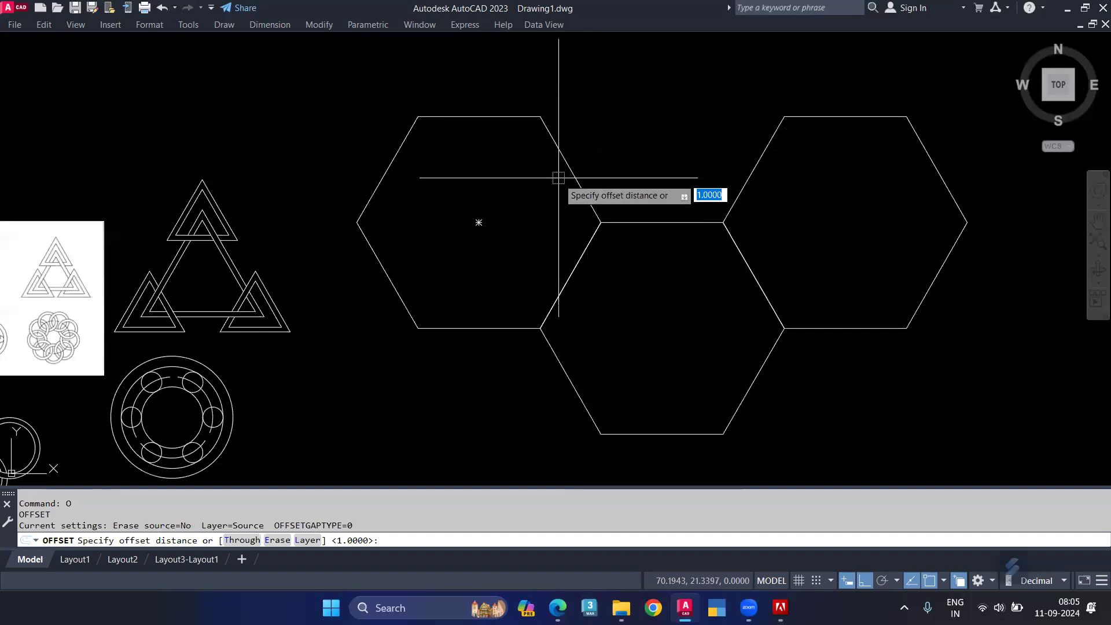
text(2)
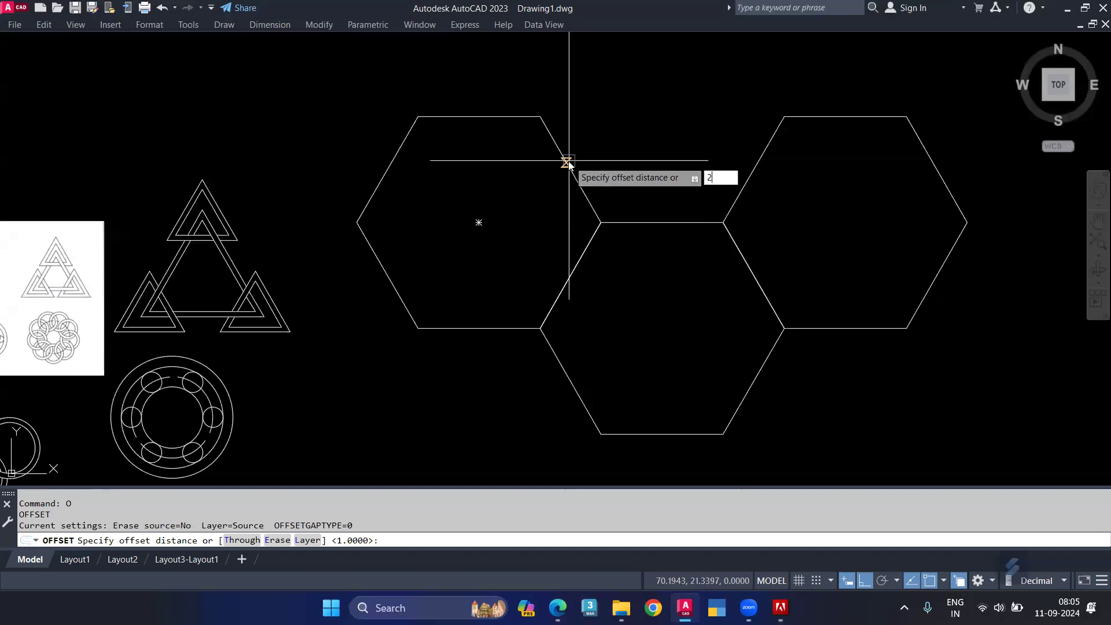
key(BackSpace)
text(1)
key(Return)
click(567, 164)
click(543, 197)
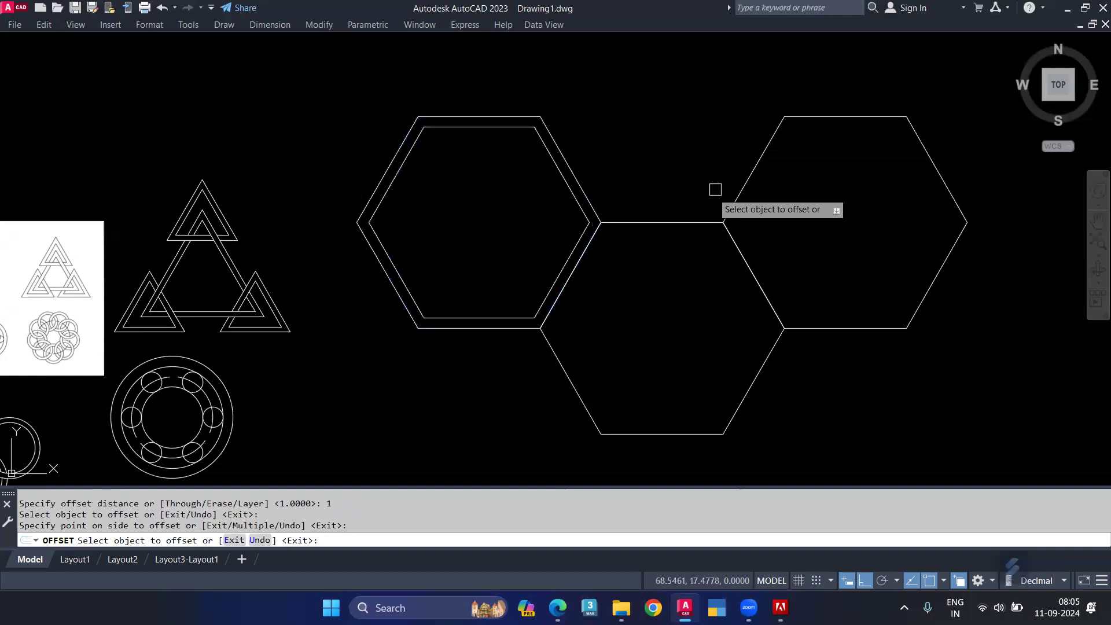
click(686, 223)
click(704, 271)
click(746, 186)
click(822, 225)
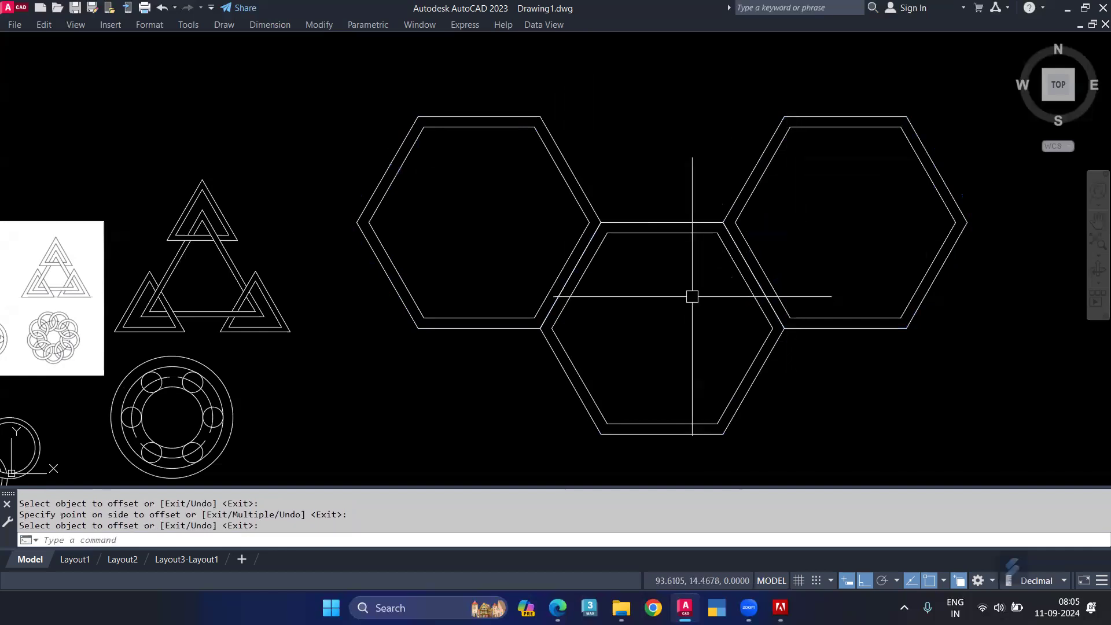
scroll(665, 277, down, 2)
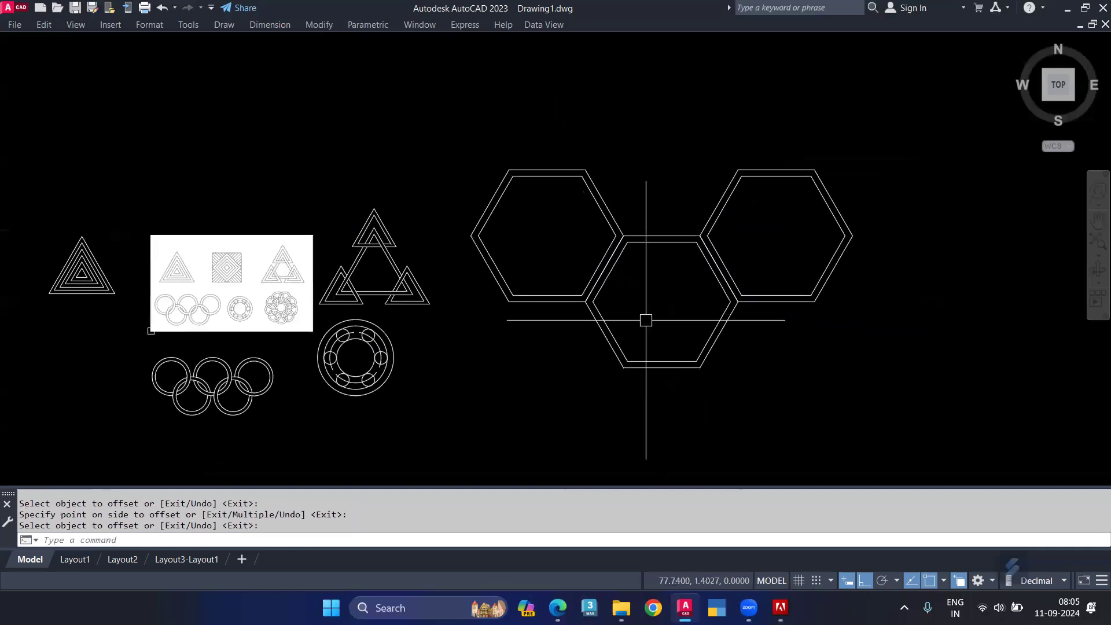
key(Return)
click(761, 231)
click(598, 302)
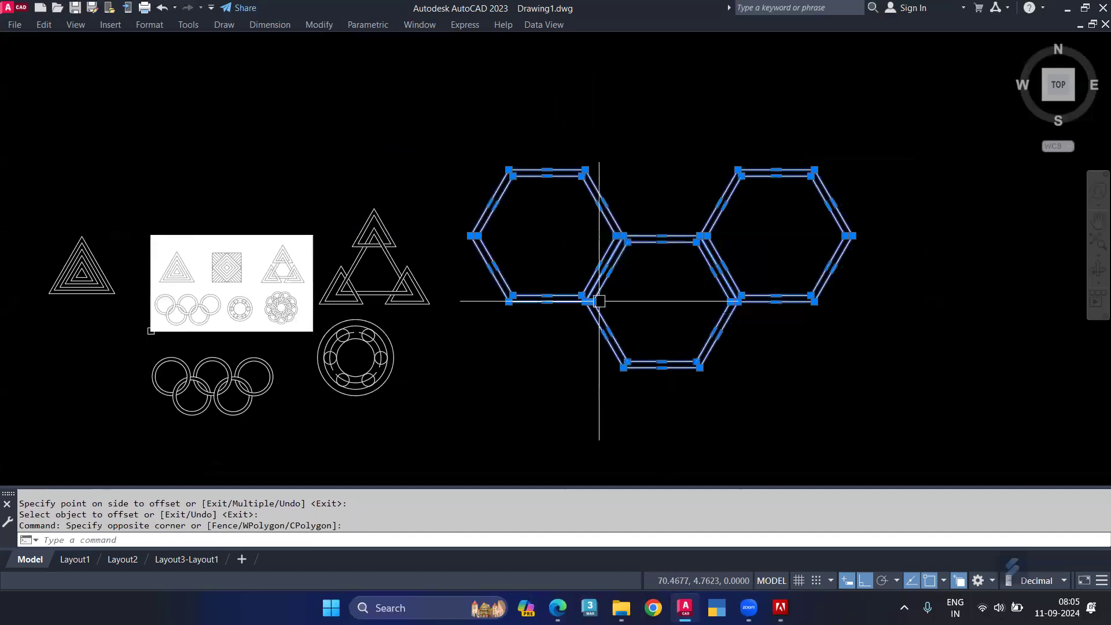
text(CO)
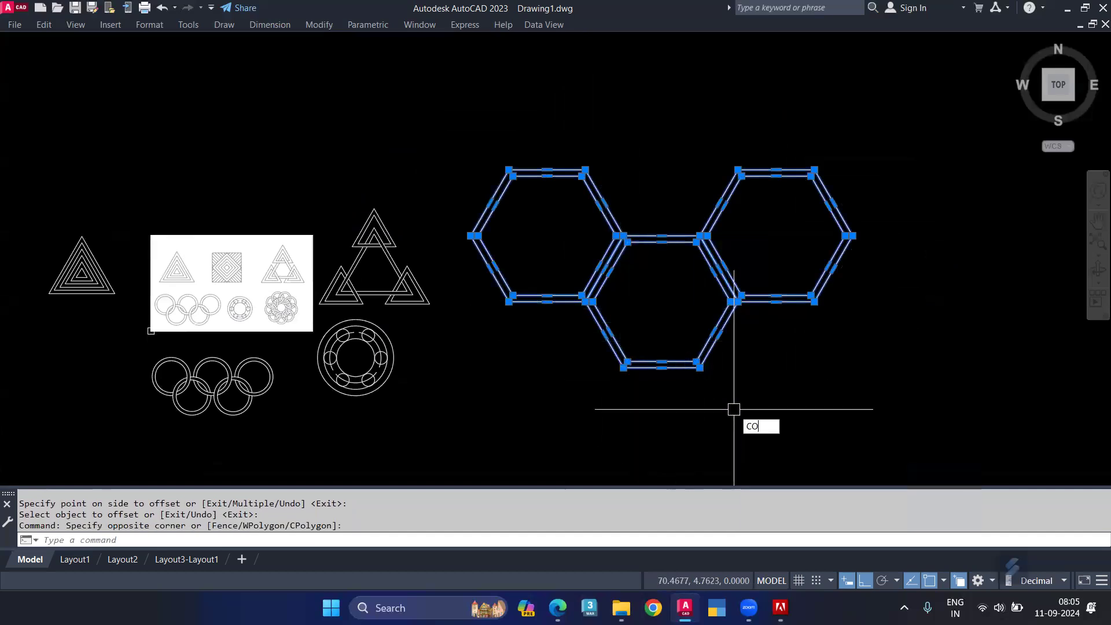
key(Return)
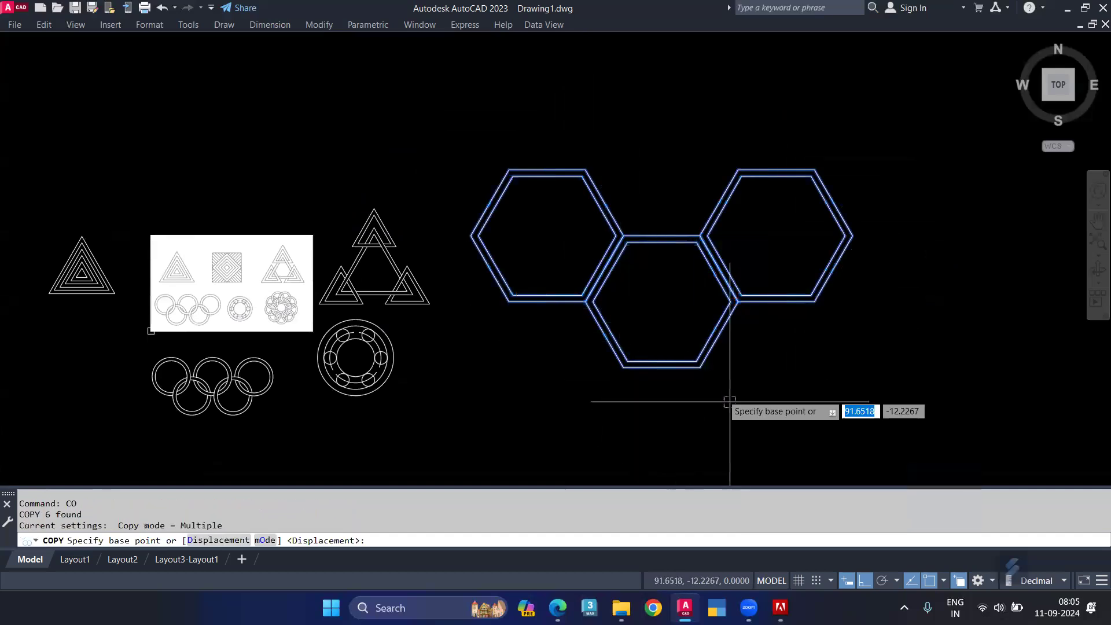
click(478, 236)
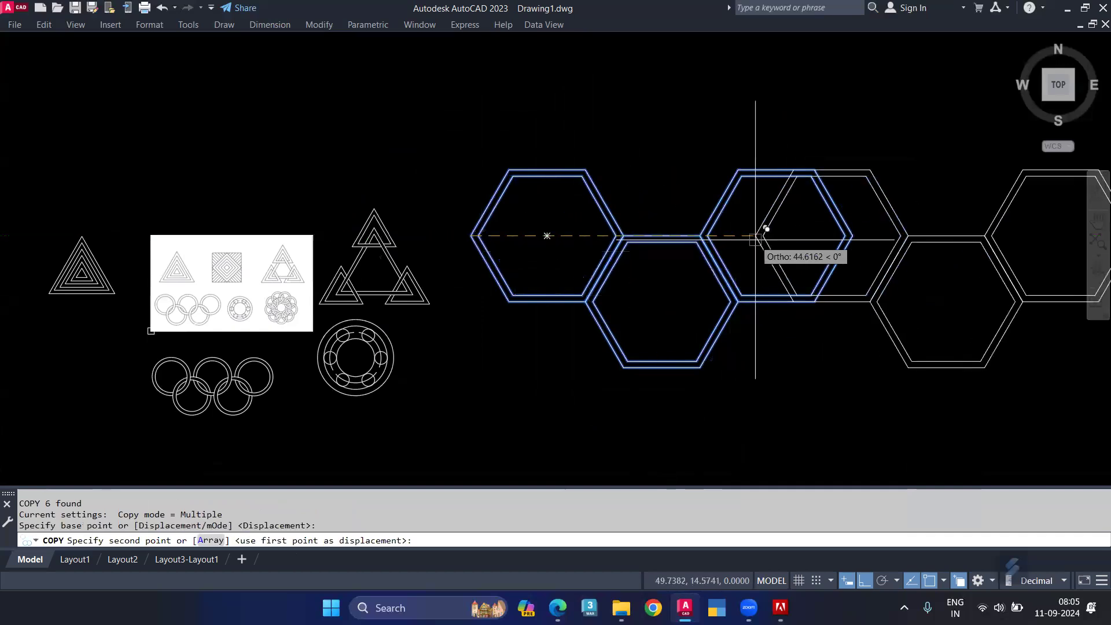
scroll(853, 229, down, 1)
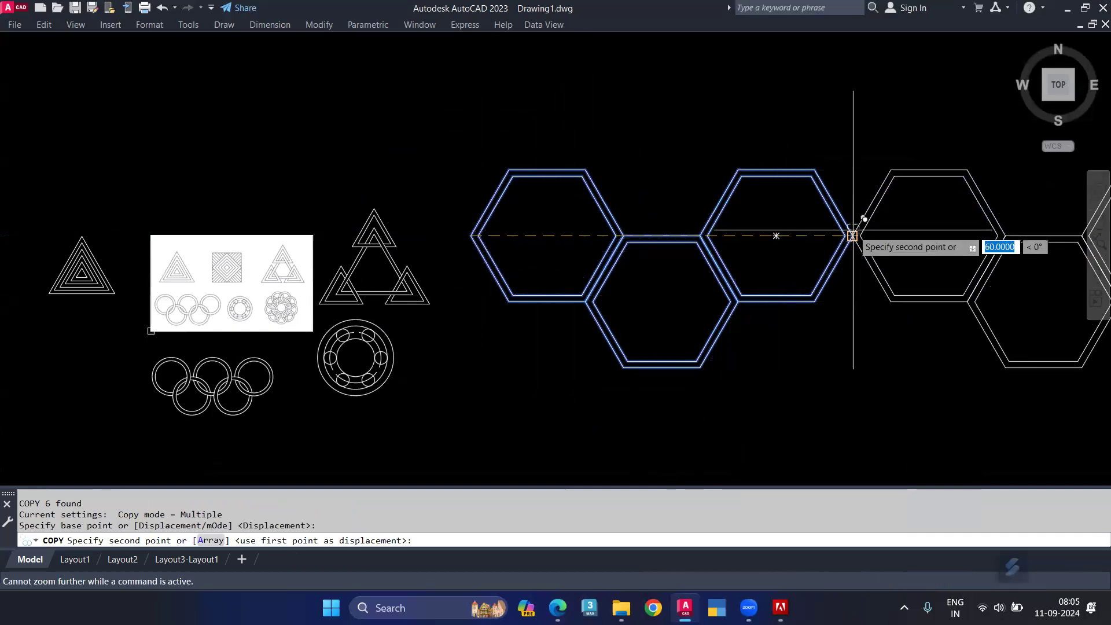
key(Escape)
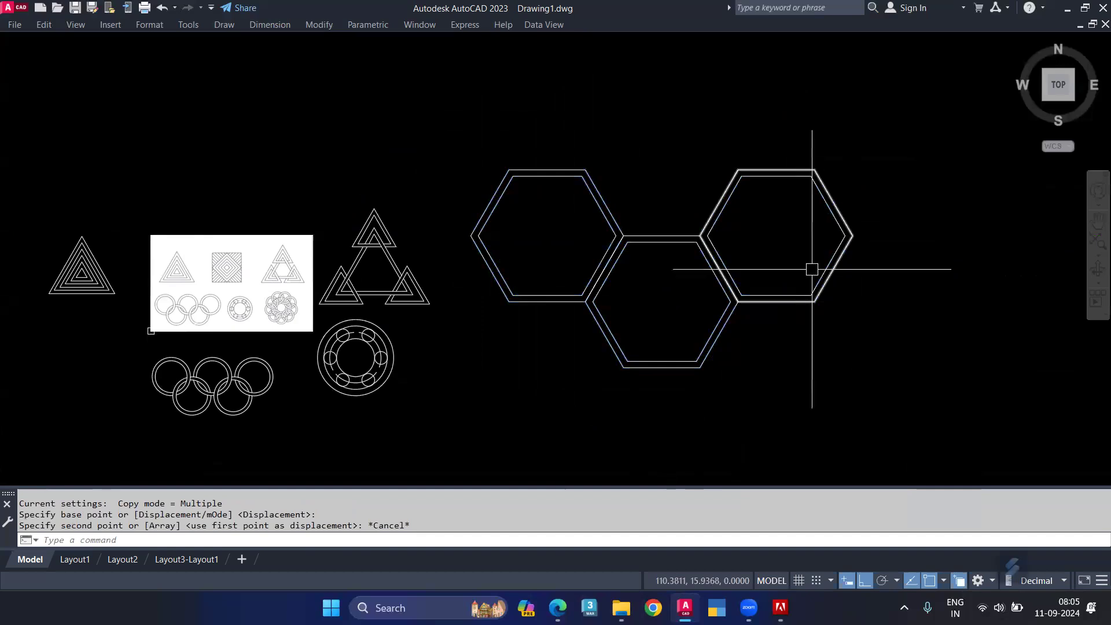
Step: Copy all three double hexagons from the left hexagon's upper-left vertex to the right hexagon's rightmost vertex
click(817, 132)
click(533, 322)
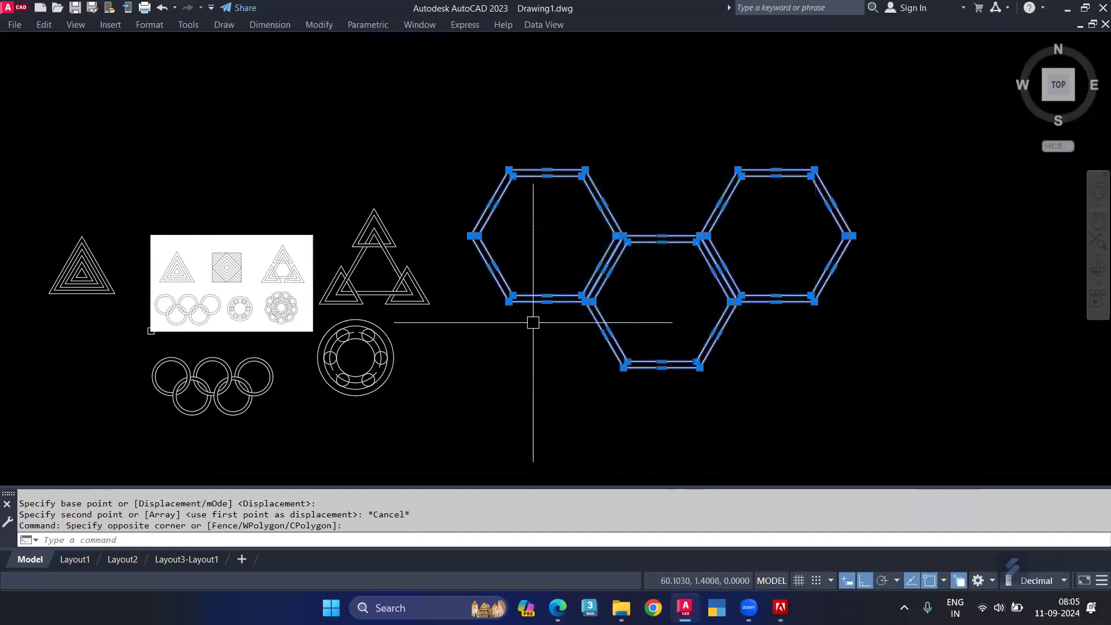
text(co)
key(Return)
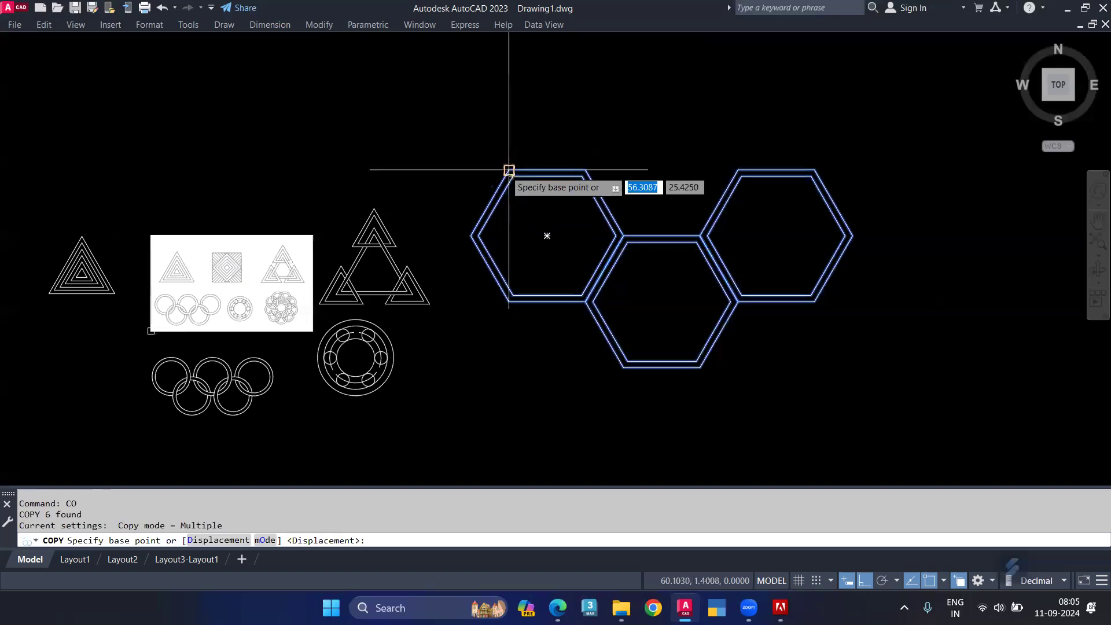
click(508, 170)
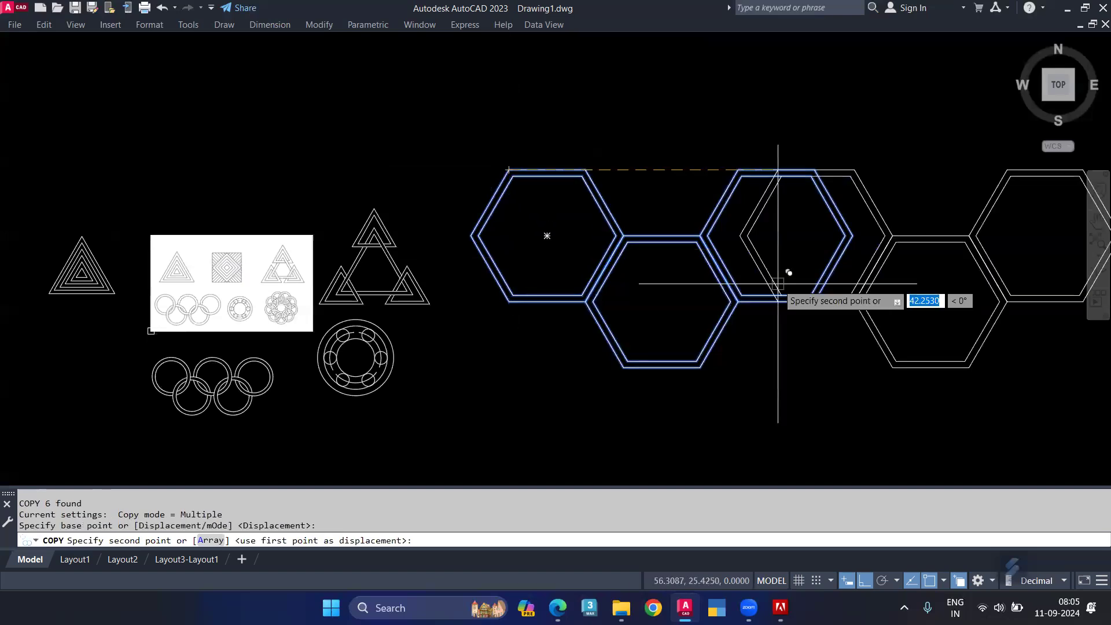
click(854, 236)
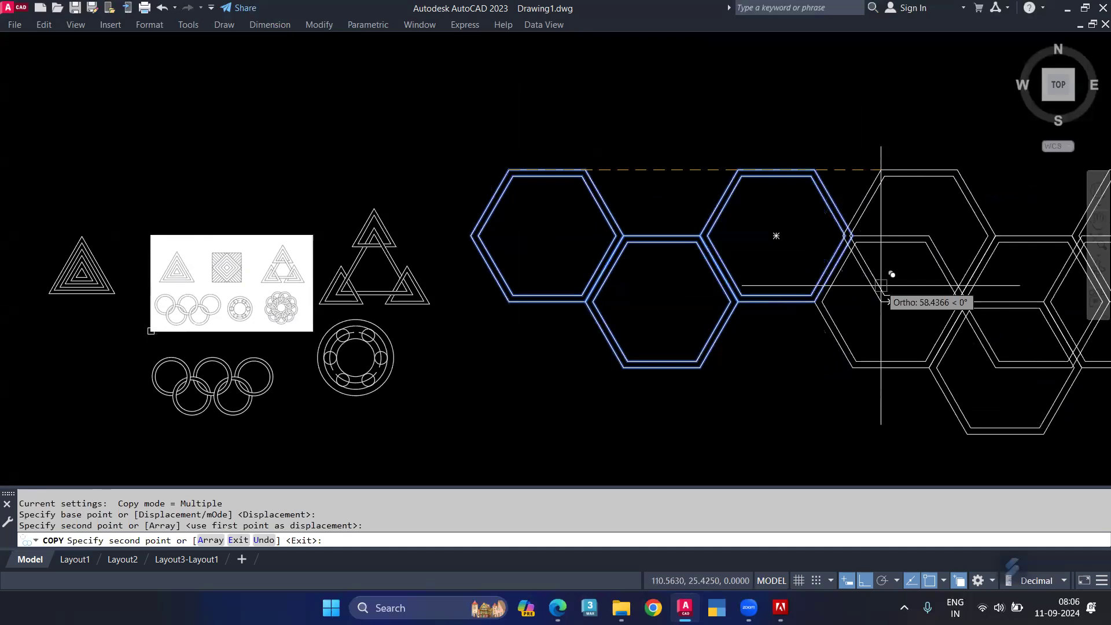
middle_drag(879, 302, 775, 306)
key(Return)
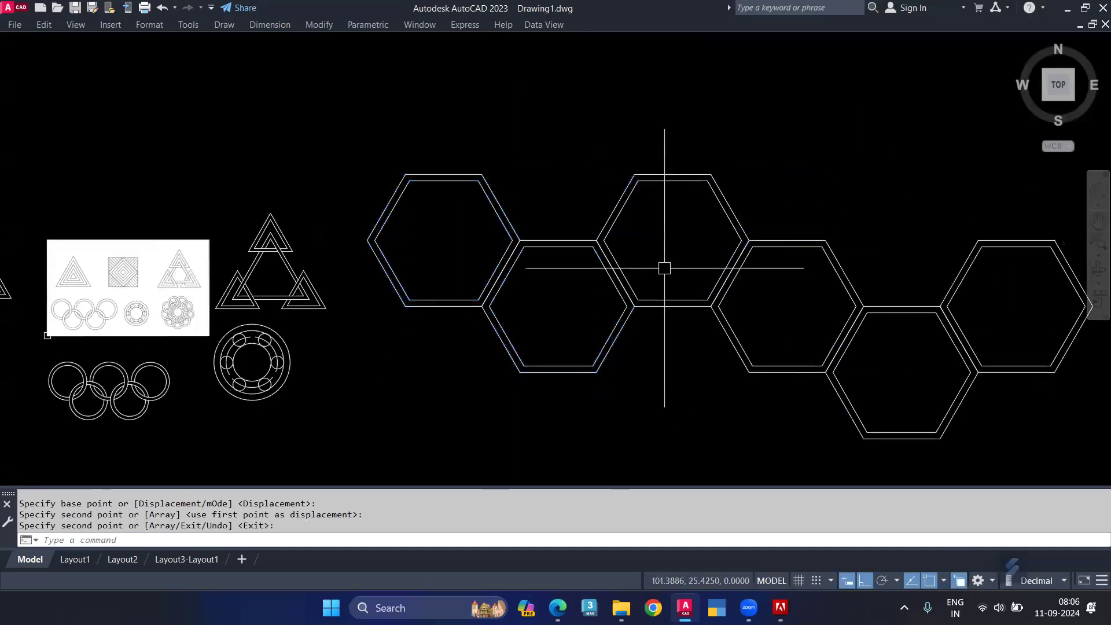
Step: Copy the original three double hexagons from the first hexagon's lower-left vertex to the rightmost vertex of the hexagon chain
click(660, 249)
click(521, 306)
click(517, 160)
click(432, 267)
middle_drag(420, 375, 231, 372)
text(co)
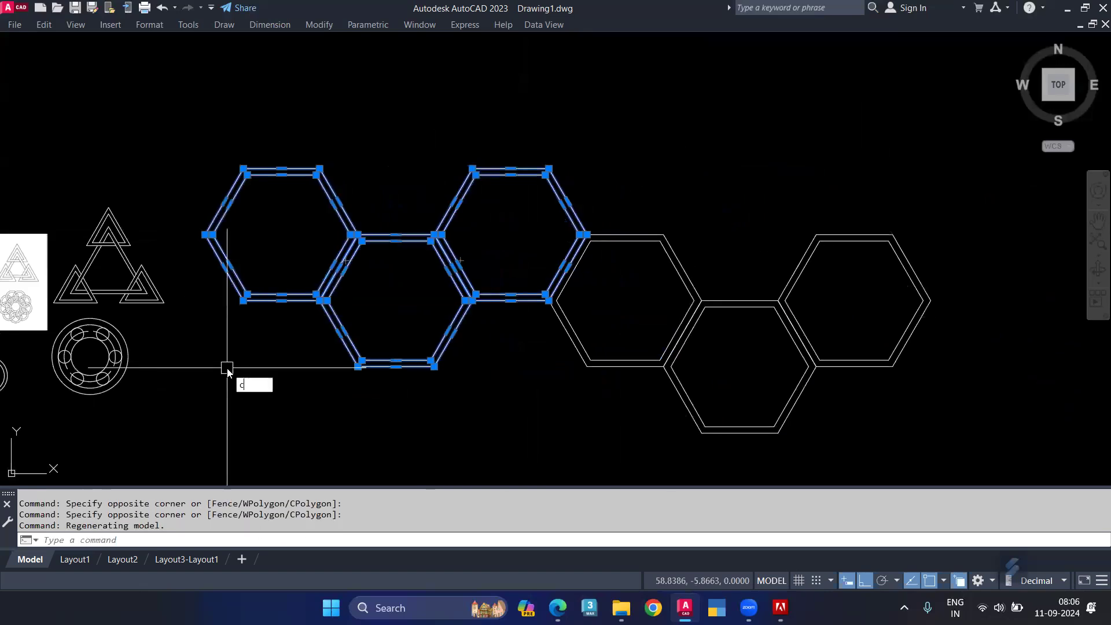
key(Return)
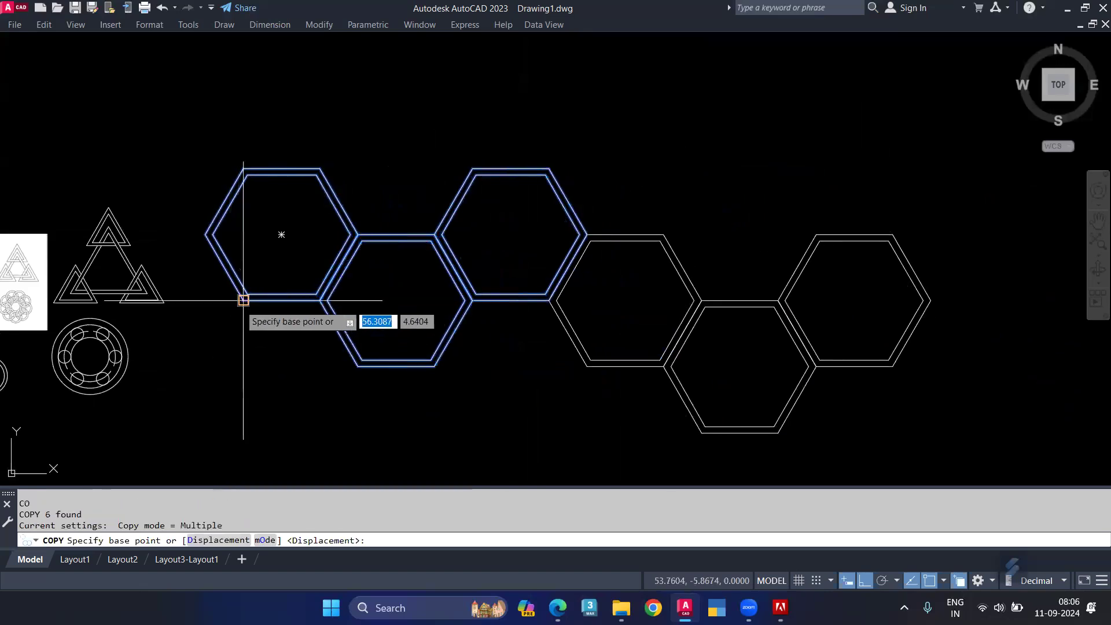
click(242, 300)
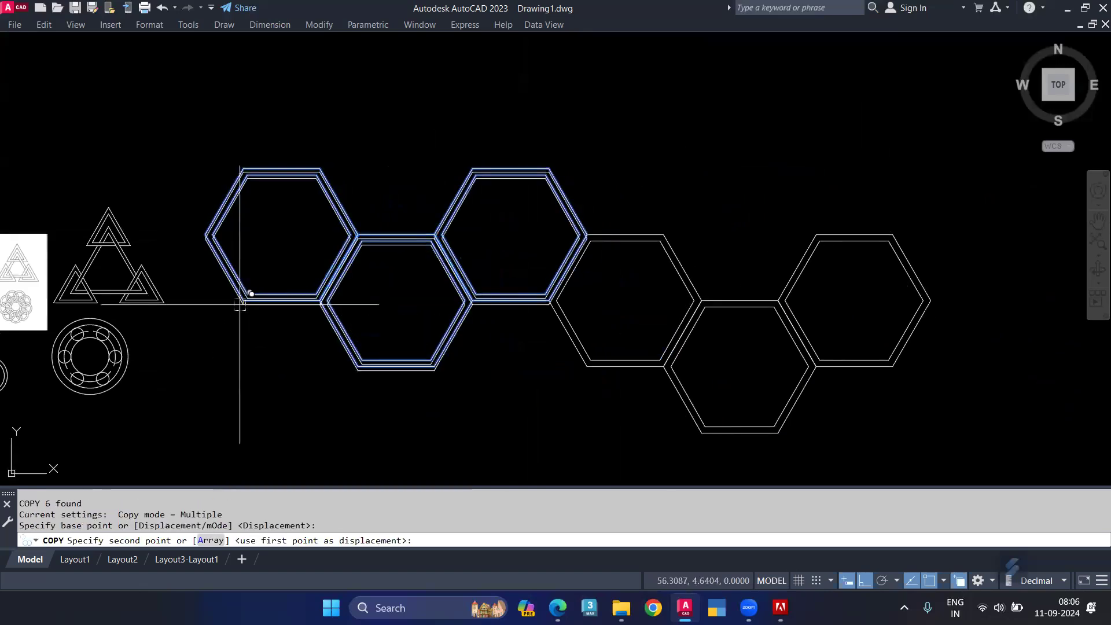
click(937, 297)
key(Return)
scroll(868, 301, down, 2)
middle_drag(867, 301, 633, 324)
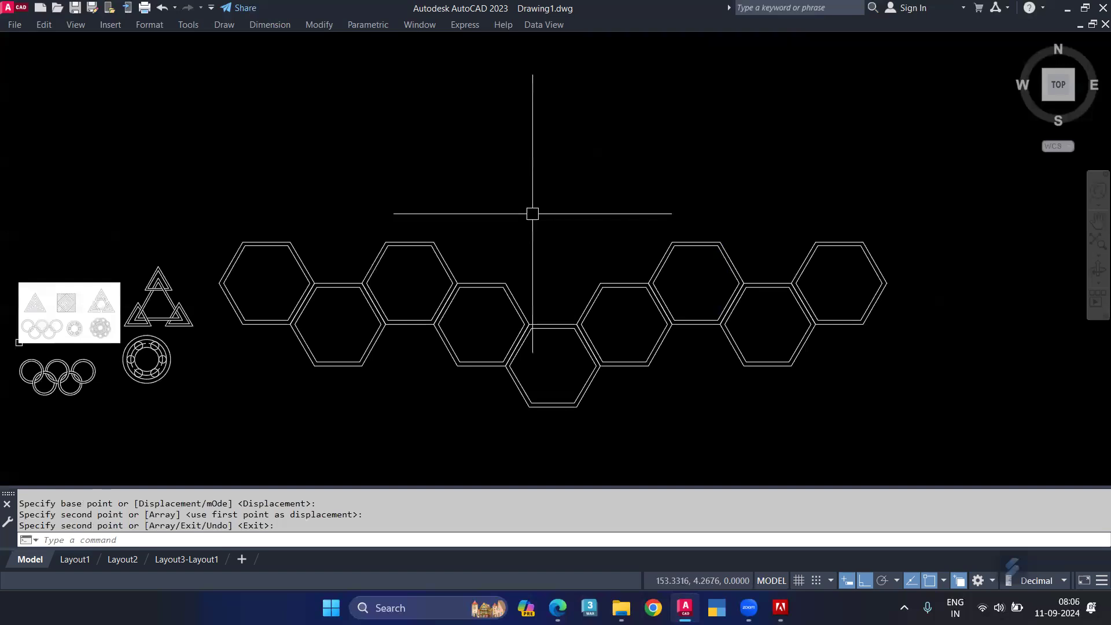
Step: Draw a four-sided polygon by its edge in the empty area above the reference image, with a horizontal edge 10 units long
scroll(532, 213, down, 2)
middle_drag(531, 224, 585, 215)
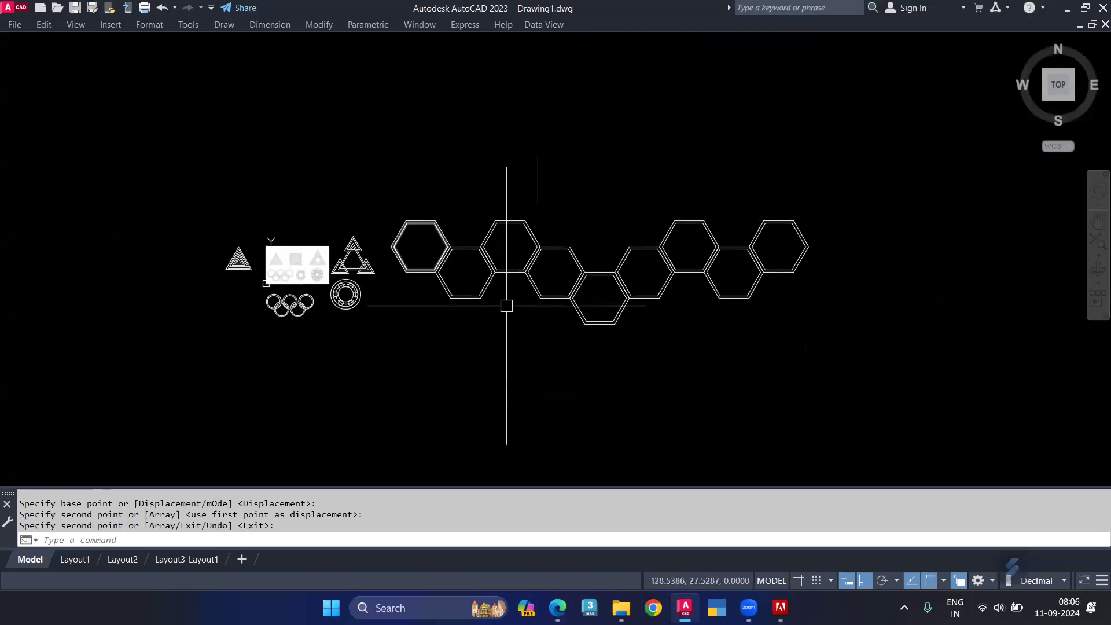
middle_drag(464, 187, 469, 307)
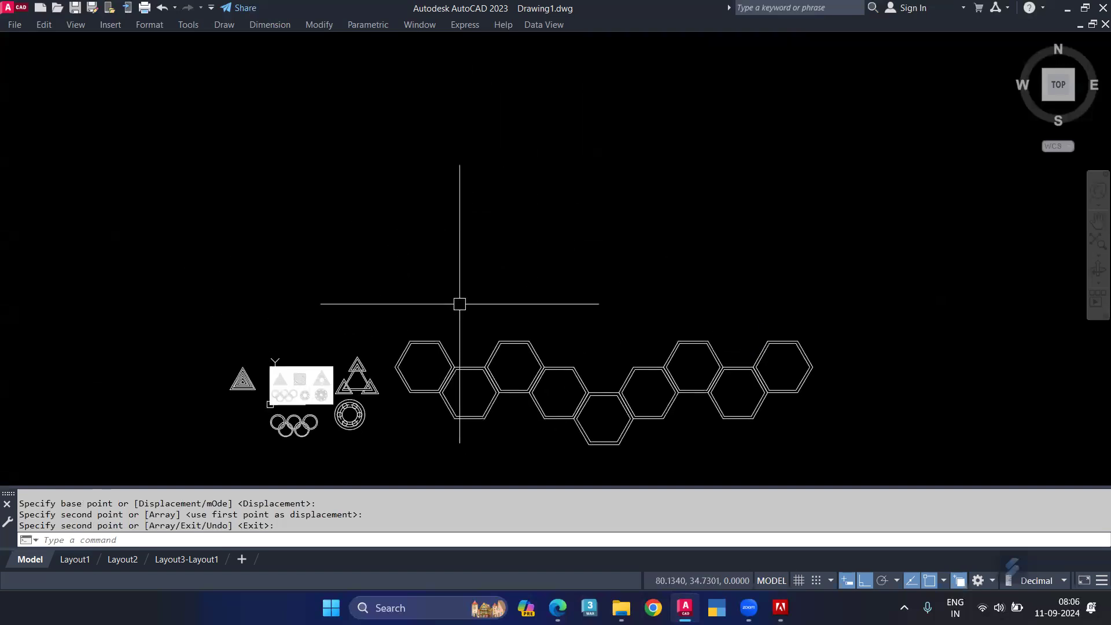
key(Return)
text(pol)
key(Return)
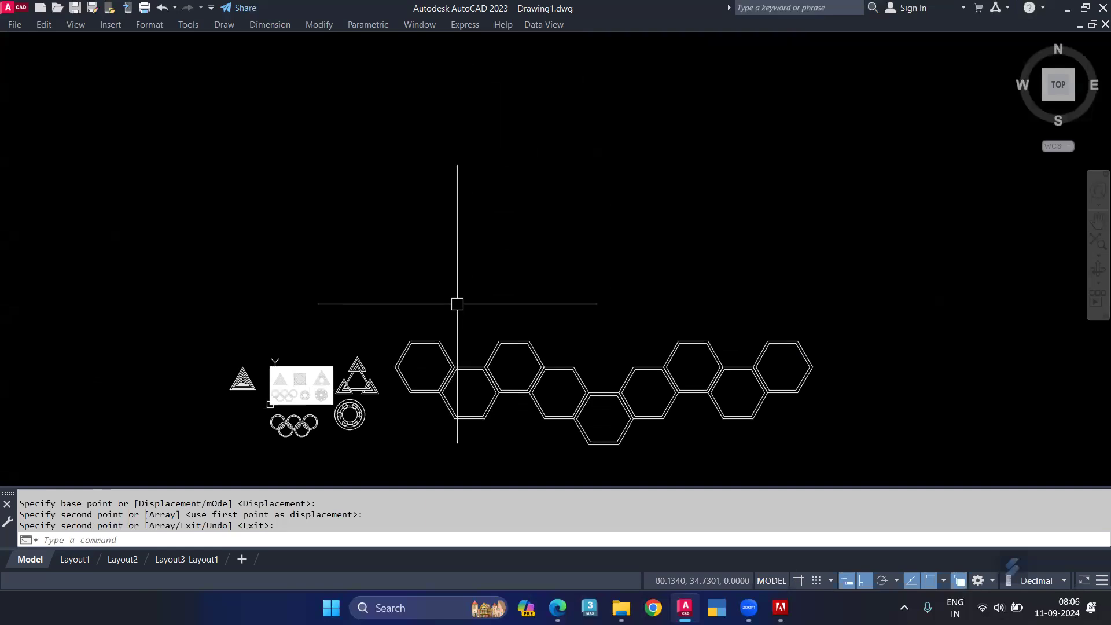
text(4)
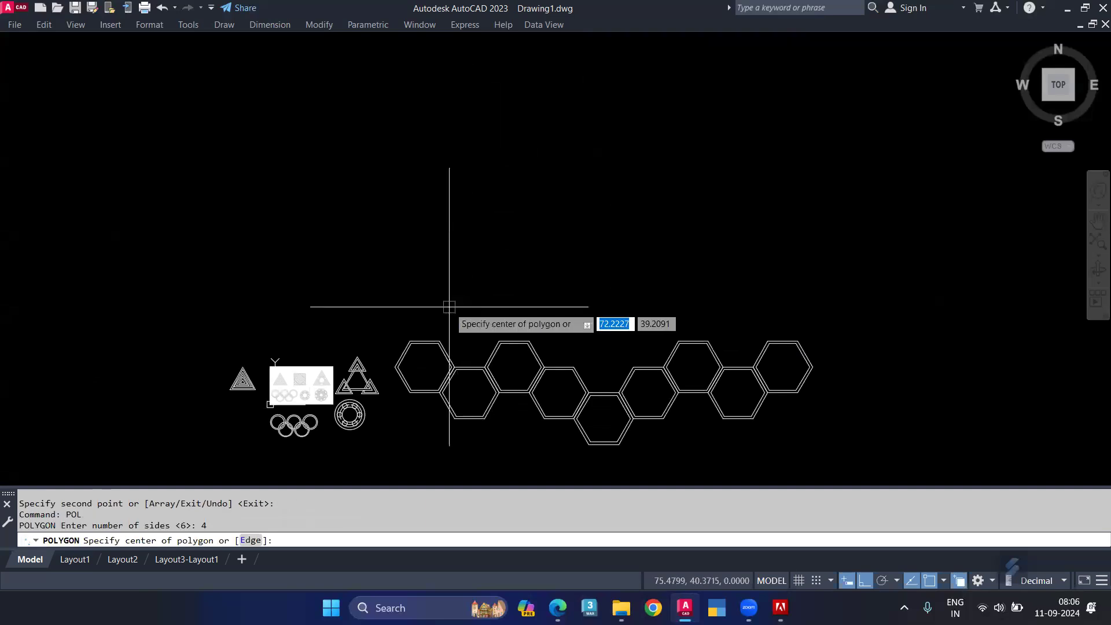
key(Return)
click(251, 540)
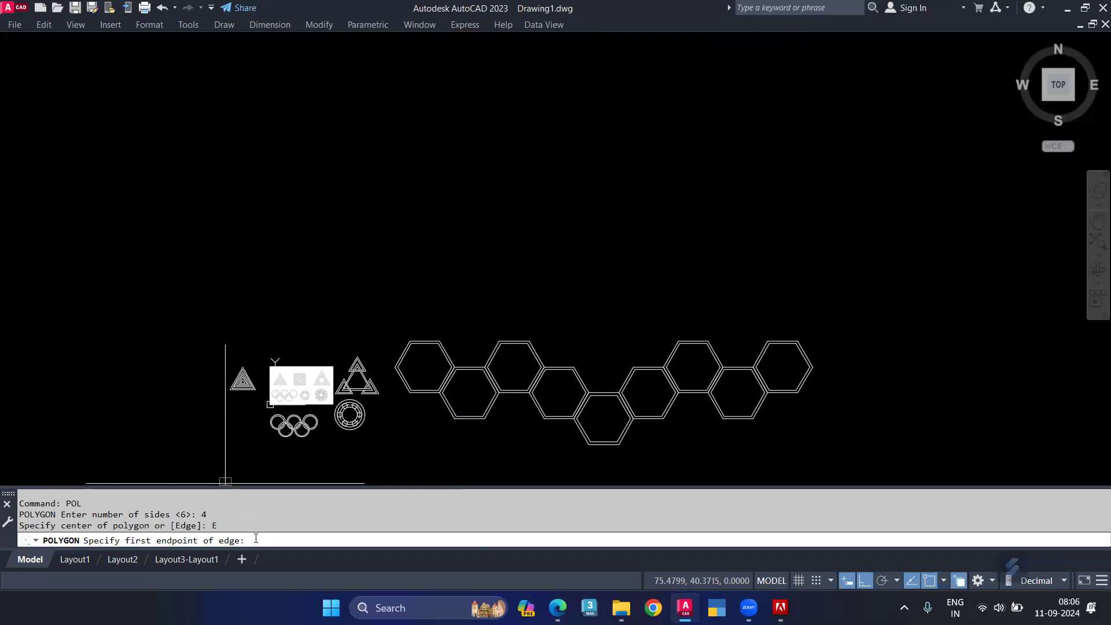
click(304, 241)
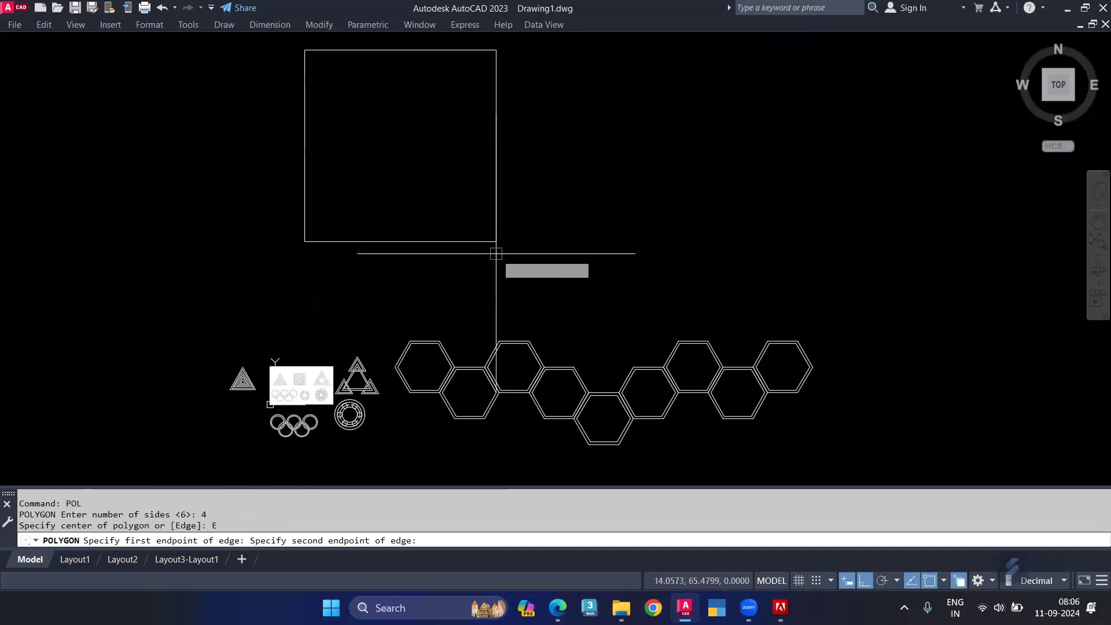
text(10)
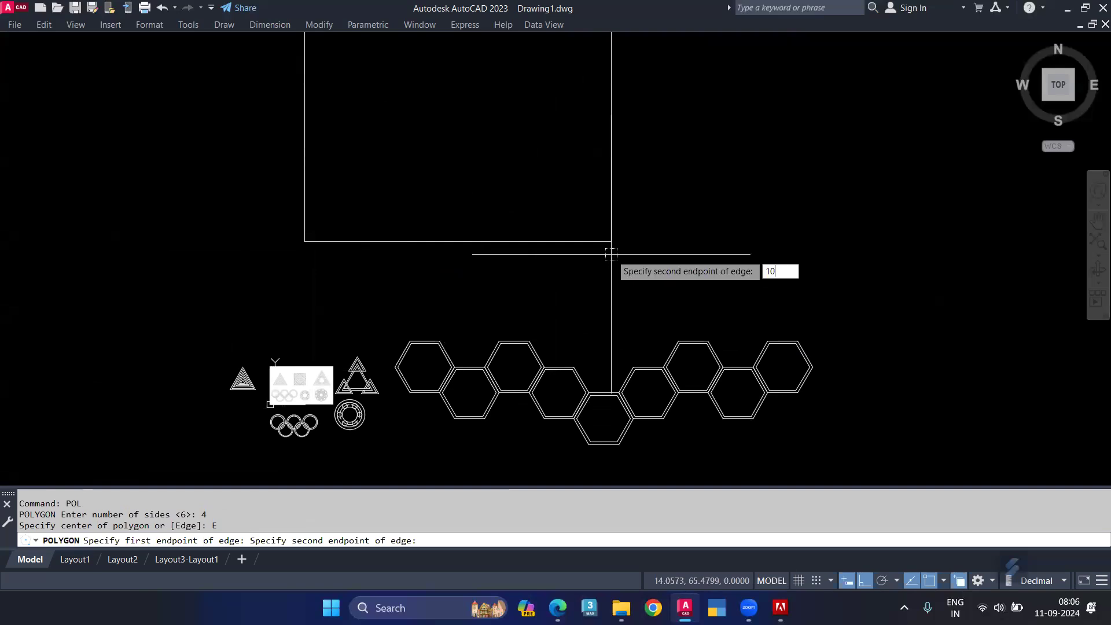
key(Return)
scroll(287, 242, up, 2)
scroll(287, 242, up, 4)
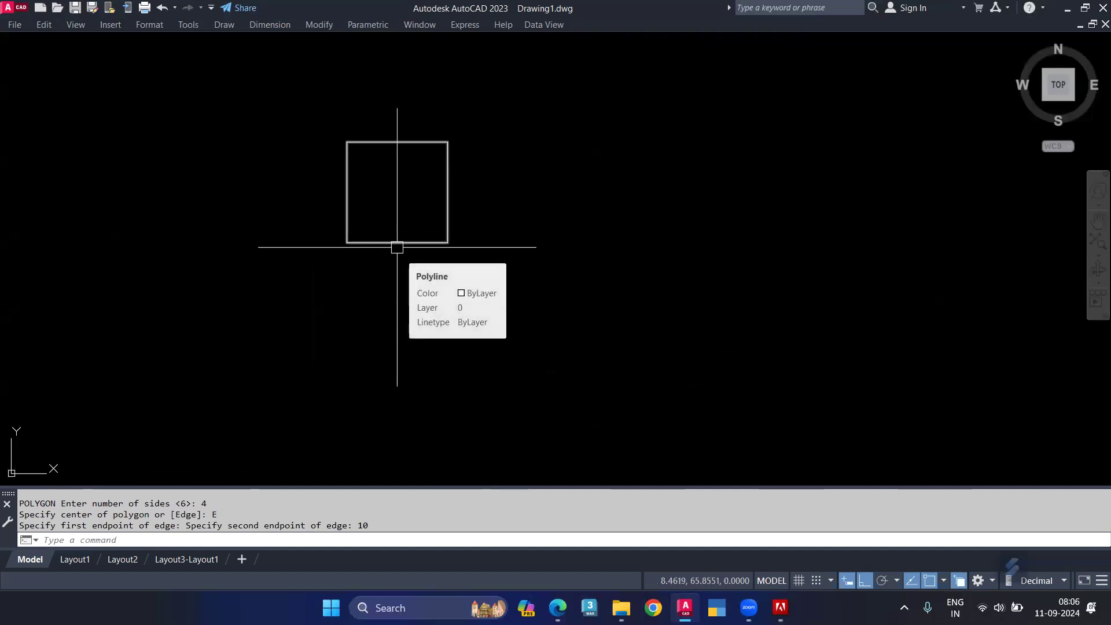
scroll(397, 247, down, 6)
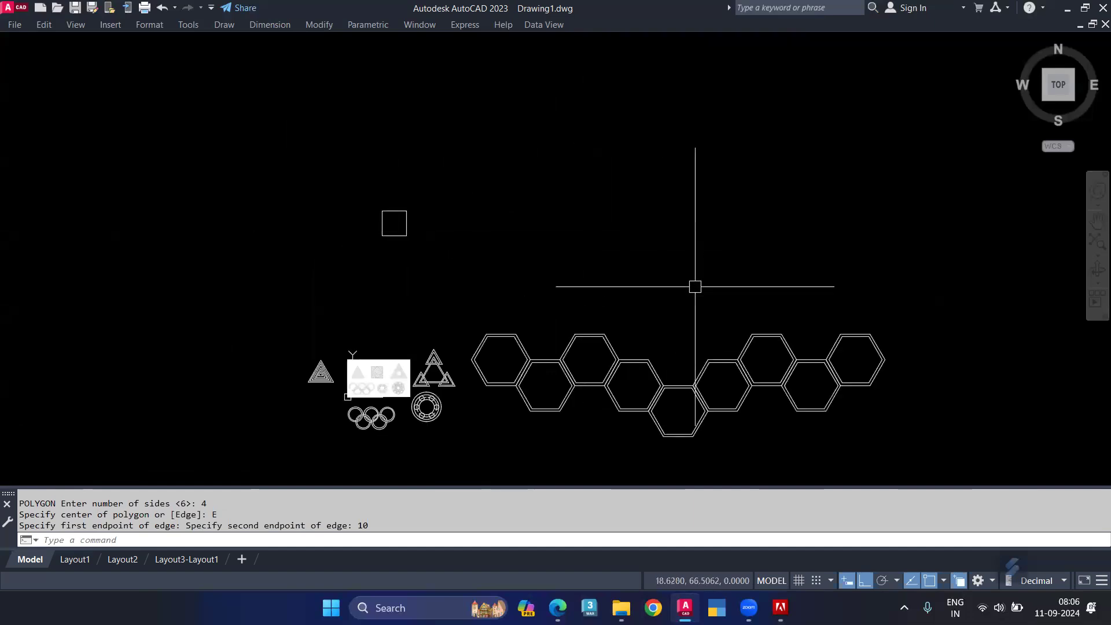